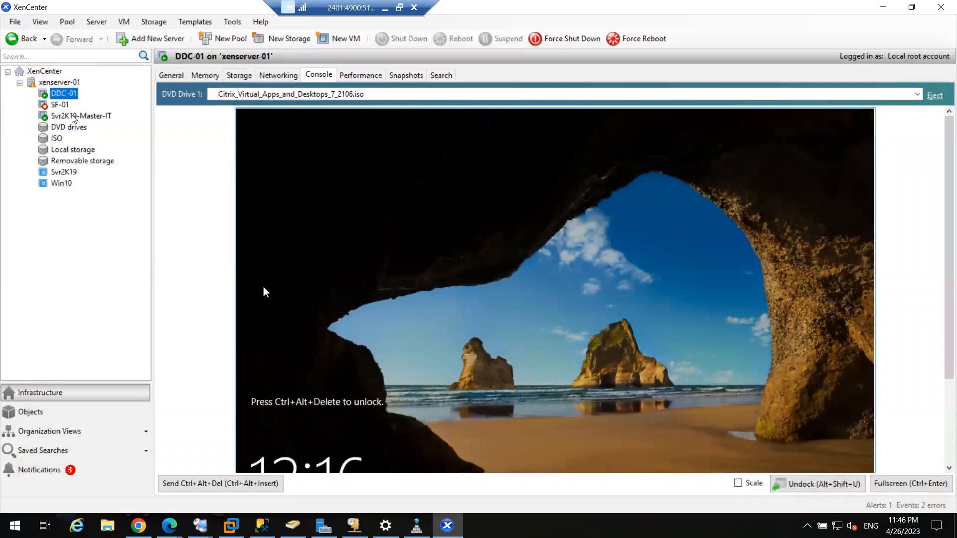
Finish the Virtual Delivery Agent install on Svr2K19-Master-IT with Restart machine checked
{"action": "left_click", "coordinate": [72, 116]}
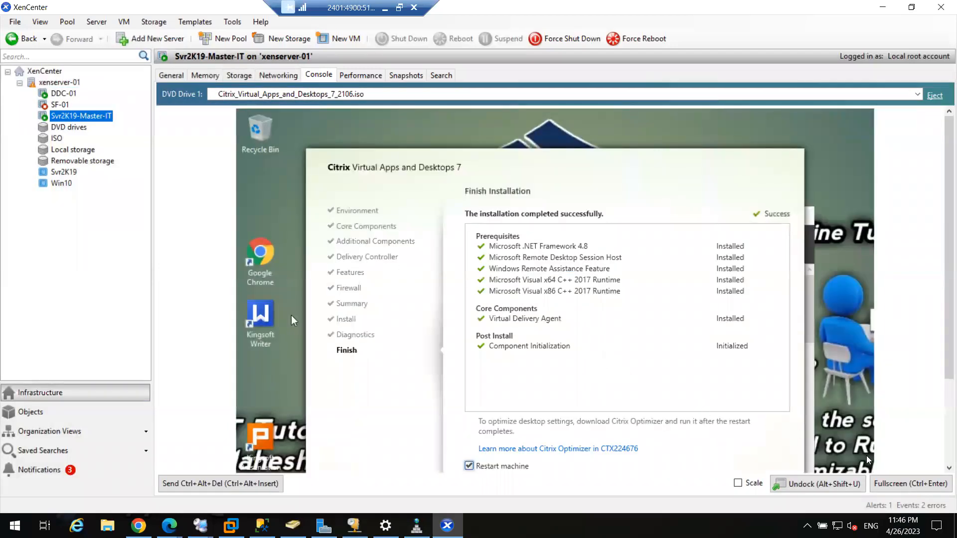
{"action": "left_click", "coordinate": [945, 404]}
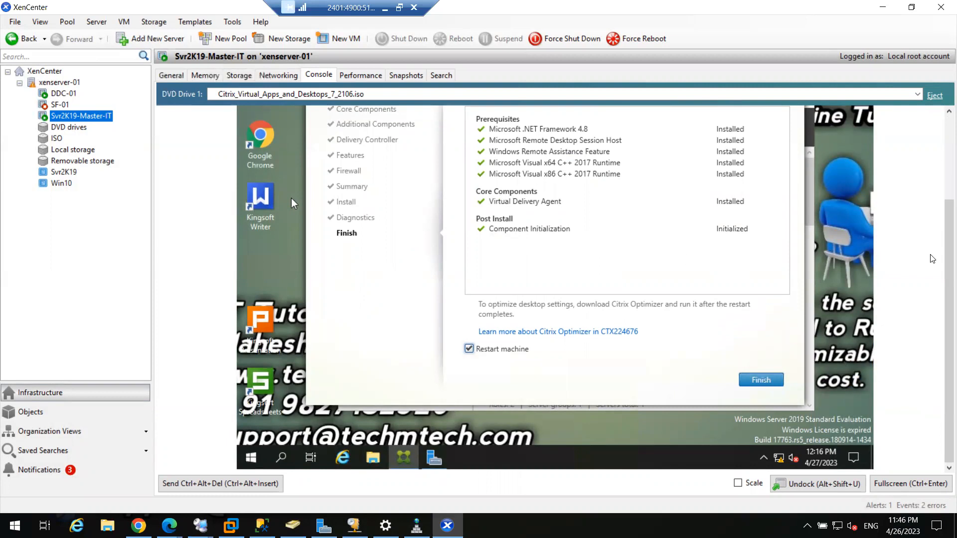
{"action": "left_click", "coordinate": [766, 380]}
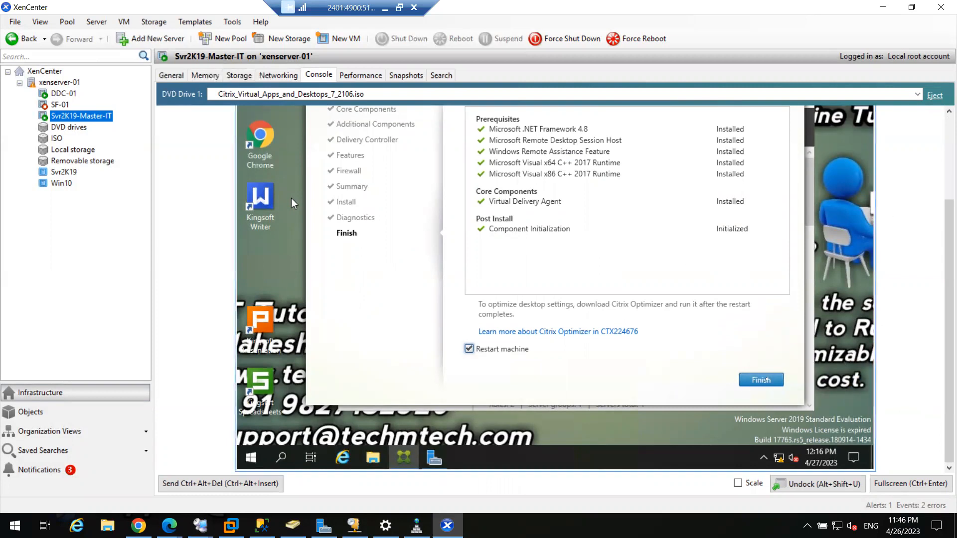
{"action": "left_click", "coordinate": [760, 380]}
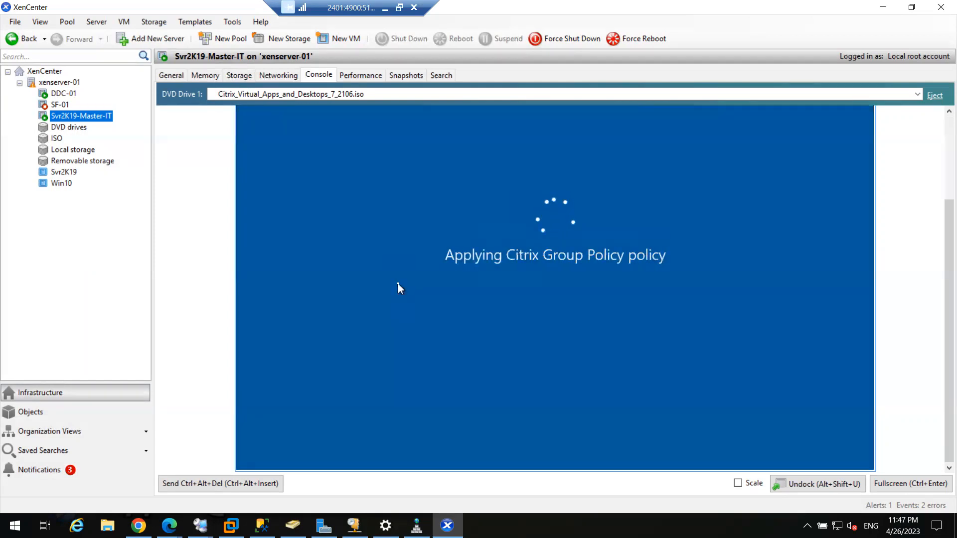
Scale the restarted Svr2K19-Master-IT console to fit and send Ctrl+Alt+Del to unlock it
{"action": "left_click", "coordinate": [738, 483]}
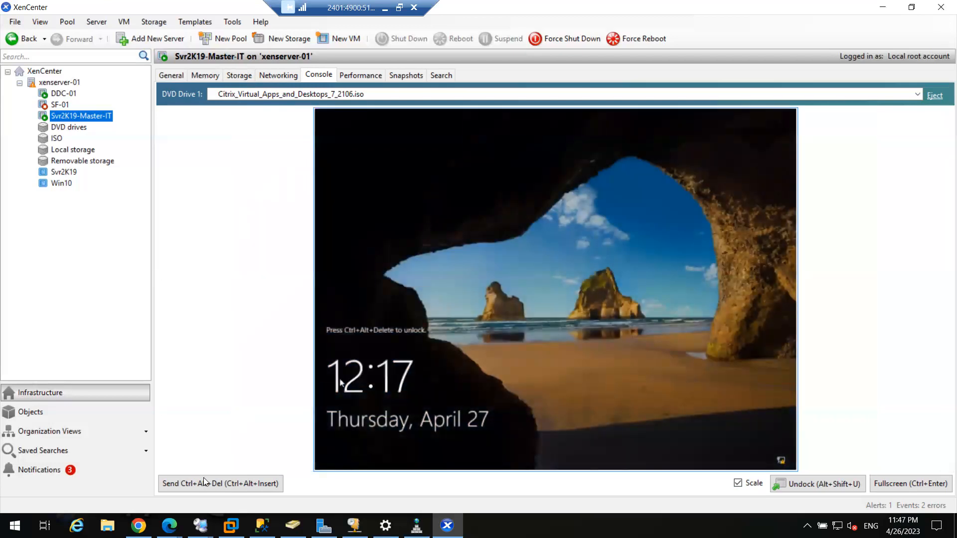
{"action": "left_click", "coordinate": [205, 479]}
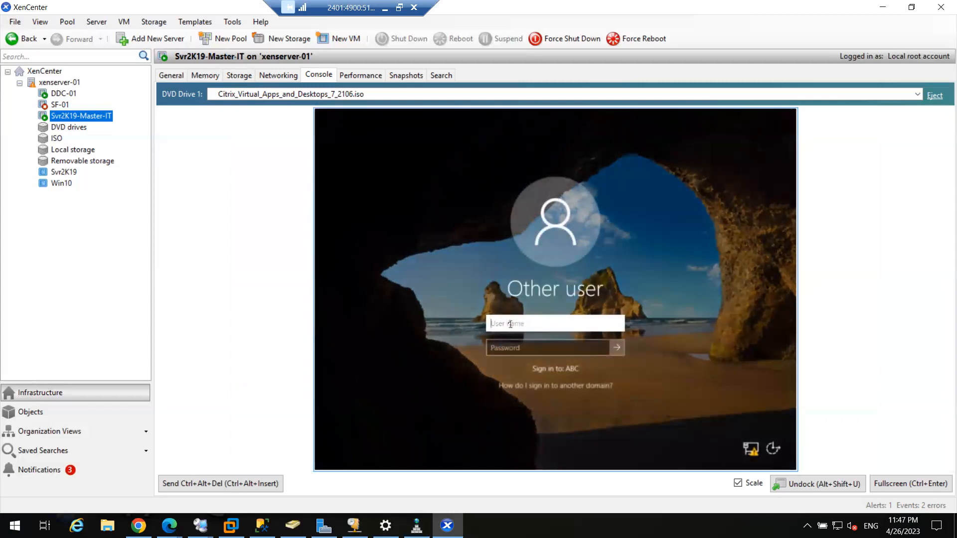
Sign in to Svr2K19-Master-IT with the domain account username and password
{"action": "type", "text": "ms183426"}
{"action": "key", "text": "Tab"}
{"action": "type", "text": "•••••••••"}
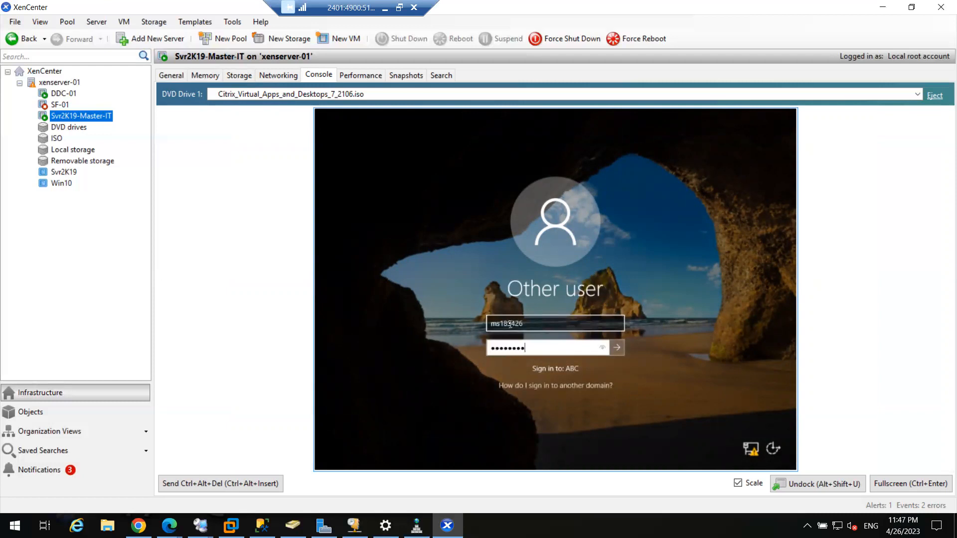
{"action": "key", "text": "Return"}
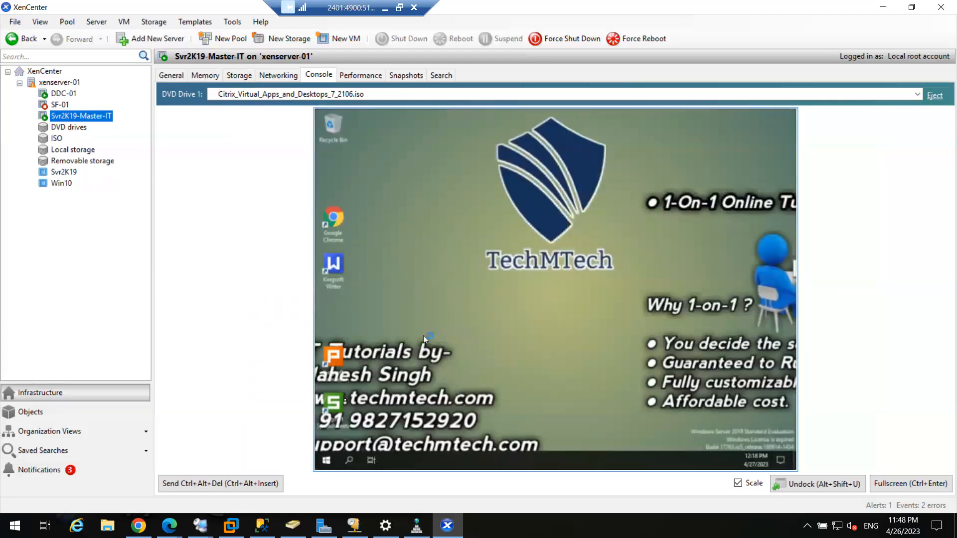
Shut down Svr2K19-Master-IT, then bring up DDC-01's sign-in screen with Ctrl+Alt+Del
{"action": "left_click", "coordinate": [327, 461]}
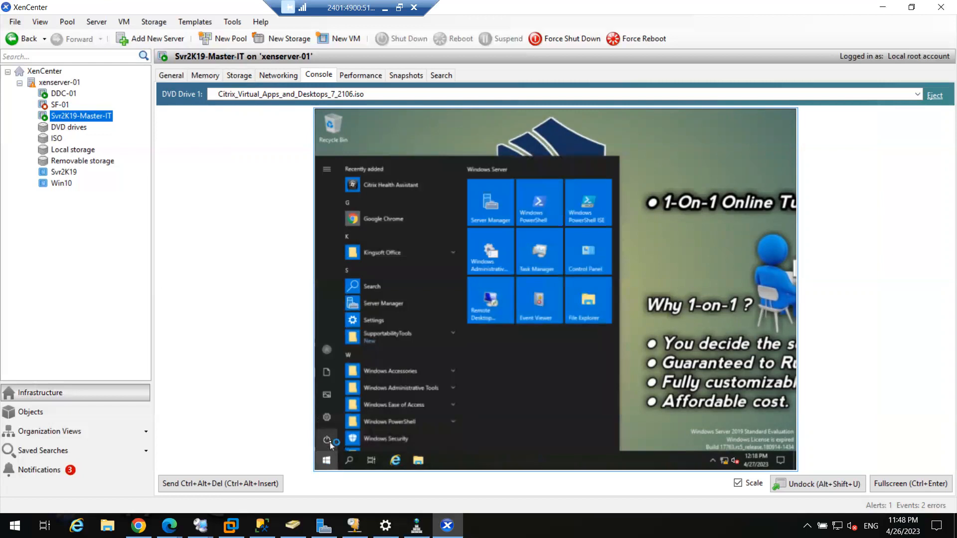
{"action": "left_click", "coordinate": [326, 440]}
{"action": "left_click", "coordinate": [340, 401]}
{"action": "left_click", "coordinate": [447, 418]}
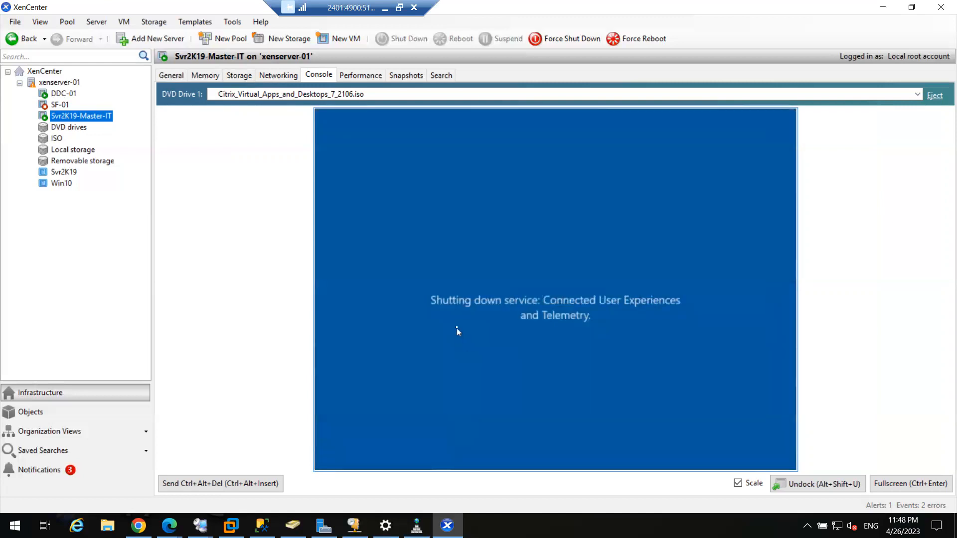
{"action": "left_click", "coordinate": [56, 95]}
{"action": "left_click", "coordinate": [254, 483]}
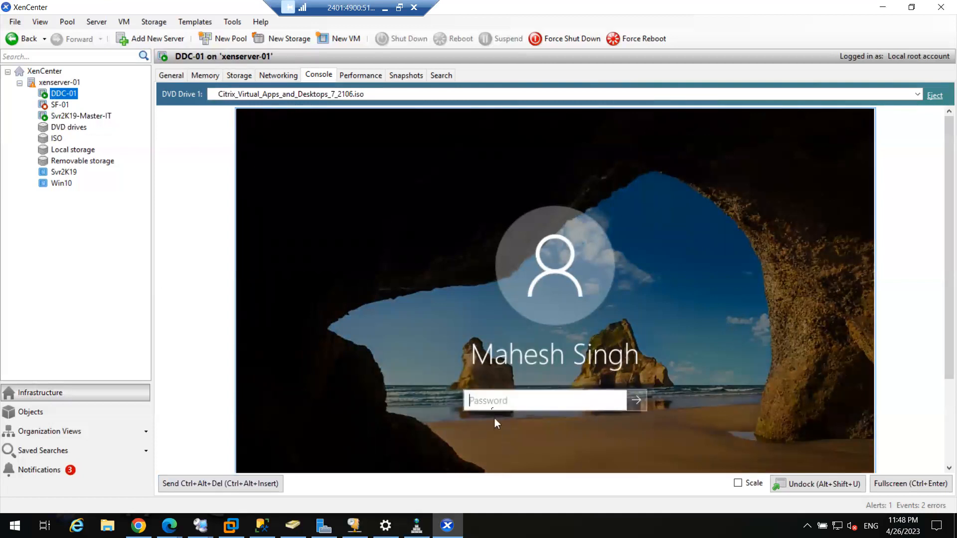
Sign in to DDC-01 with its password and switch its console to full screen
{"action": "type", "text": "********"}
{"action": "key", "text": "Return"}
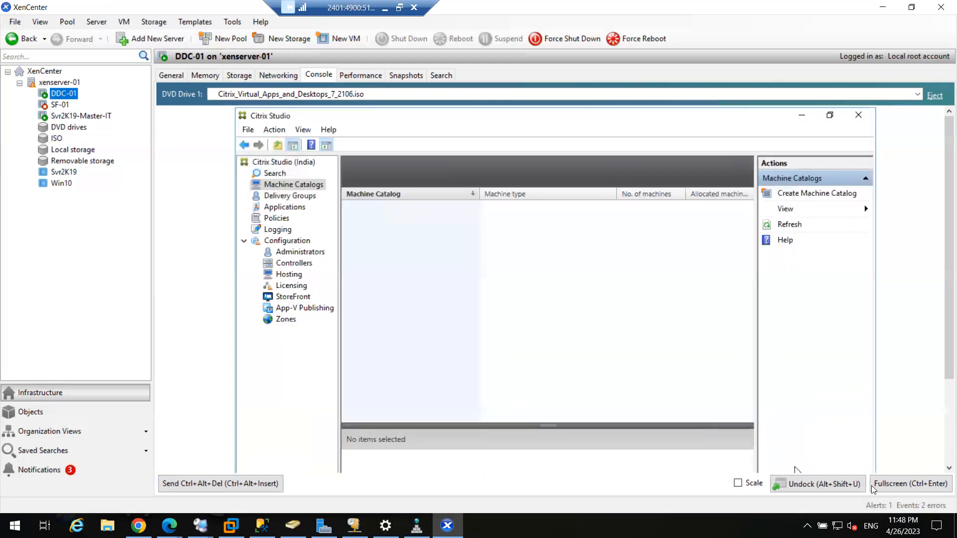
{"action": "left_click", "coordinate": [885, 484]}
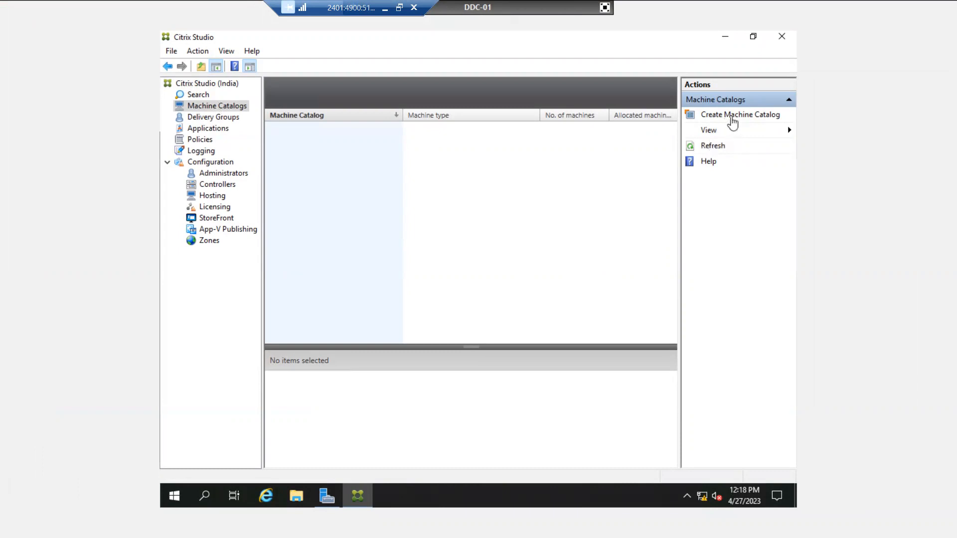
Start a new Multi-session OS machine catalog using power-managed machines deployed with Citrix MCS
{"action": "left_click", "coordinate": [730, 116]}
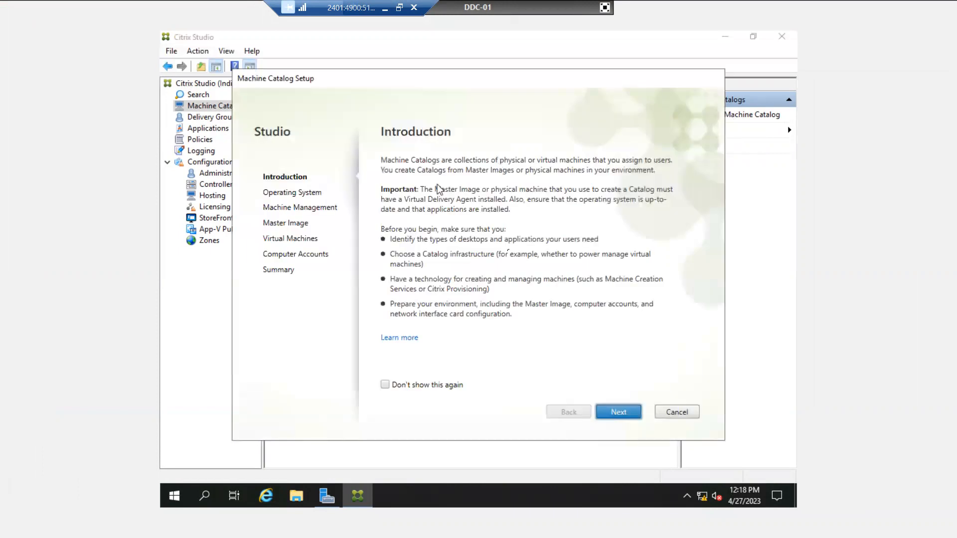
{"action": "left_click", "coordinate": [618, 412]}
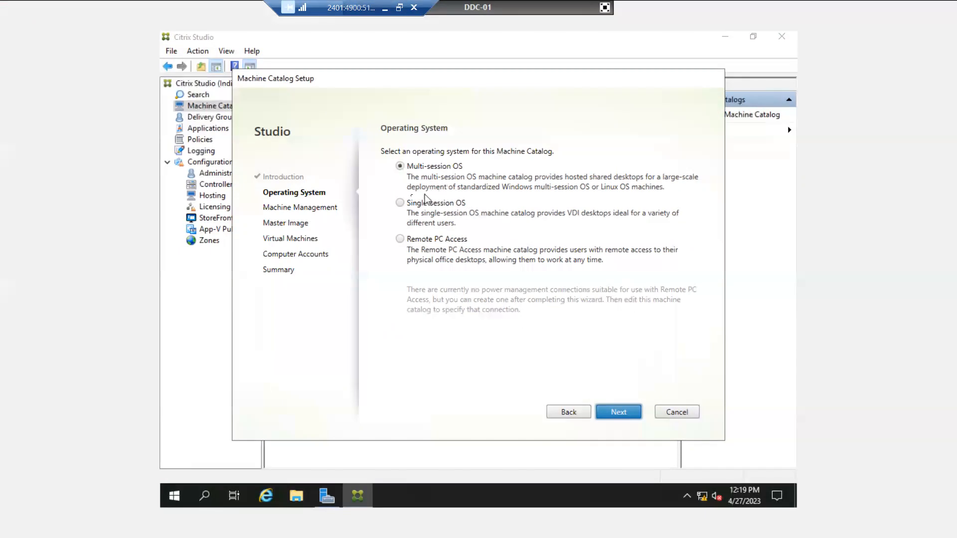
{"action": "left_click", "coordinate": [399, 203]}
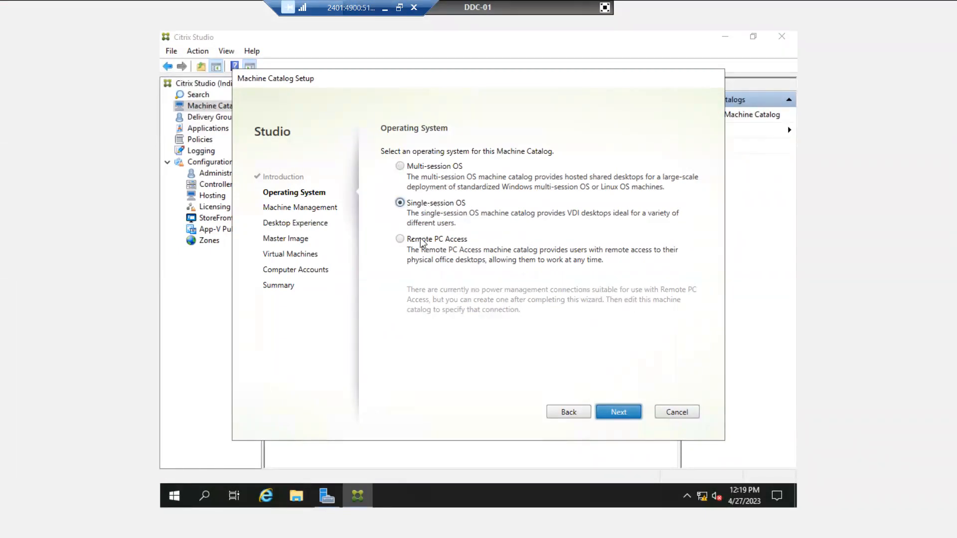
{"action": "left_click", "coordinate": [401, 239]}
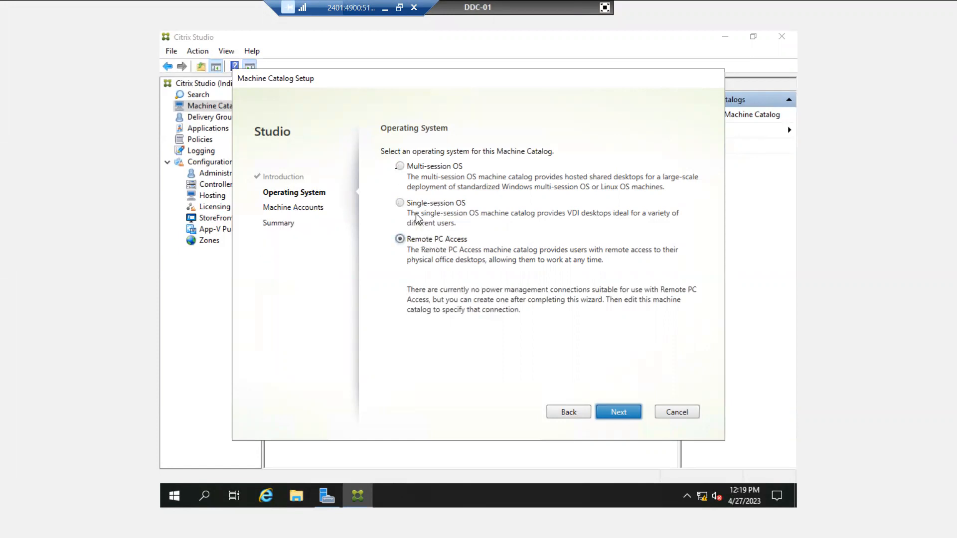
{"action": "left_click", "coordinate": [400, 167]}
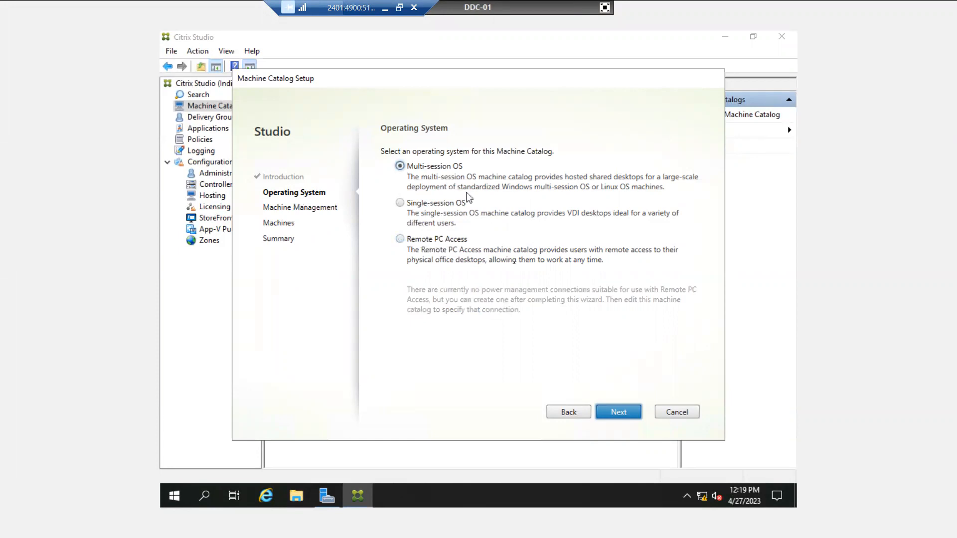
{"action": "left_click", "coordinate": [612, 412]}
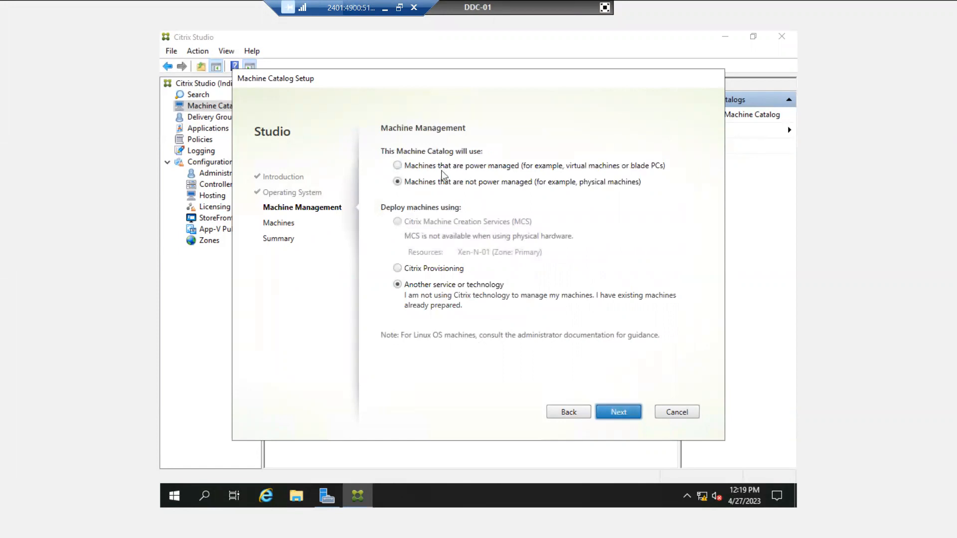
{"action": "left_click", "coordinate": [443, 171]}
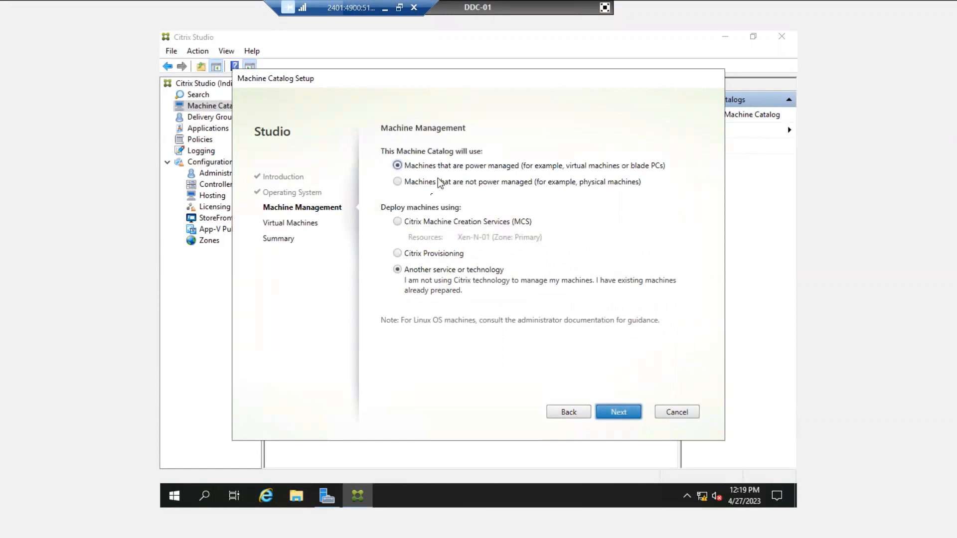
{"action": "left_click", "coordinate": [430, 222]}
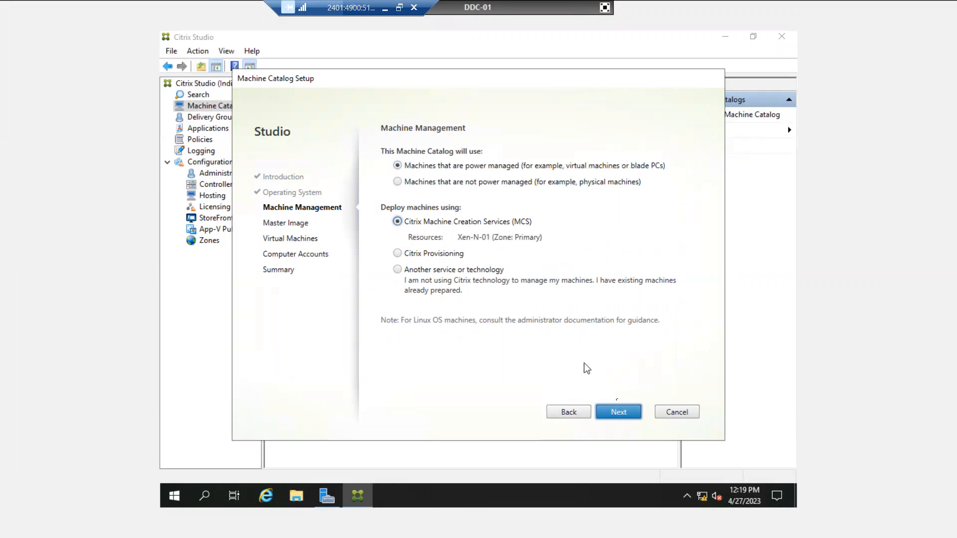
{"action": "left_click", "coordinate": [619, 412]}
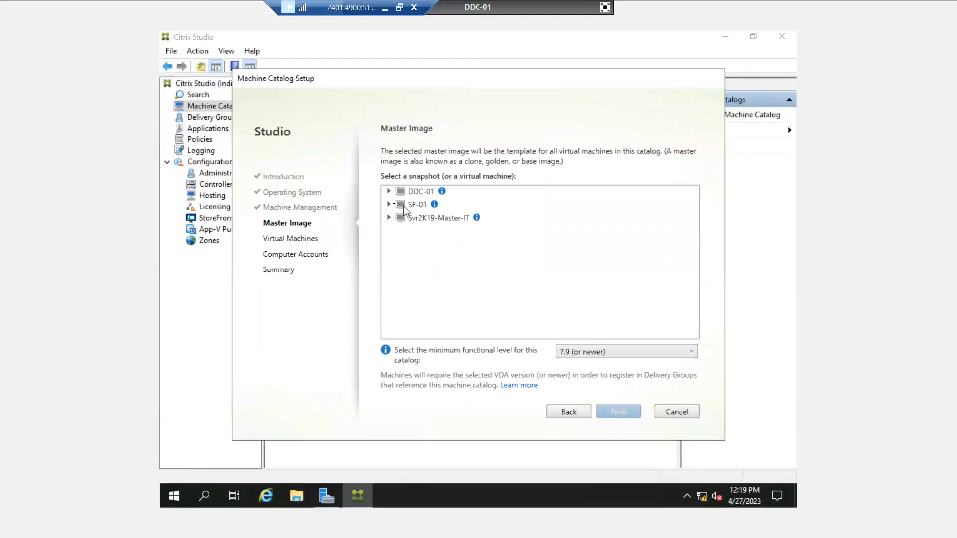
Pick Svr2K19-Master-IT as the catalog's master image
{"action": "left_click", "coordinate": [389, 217]}
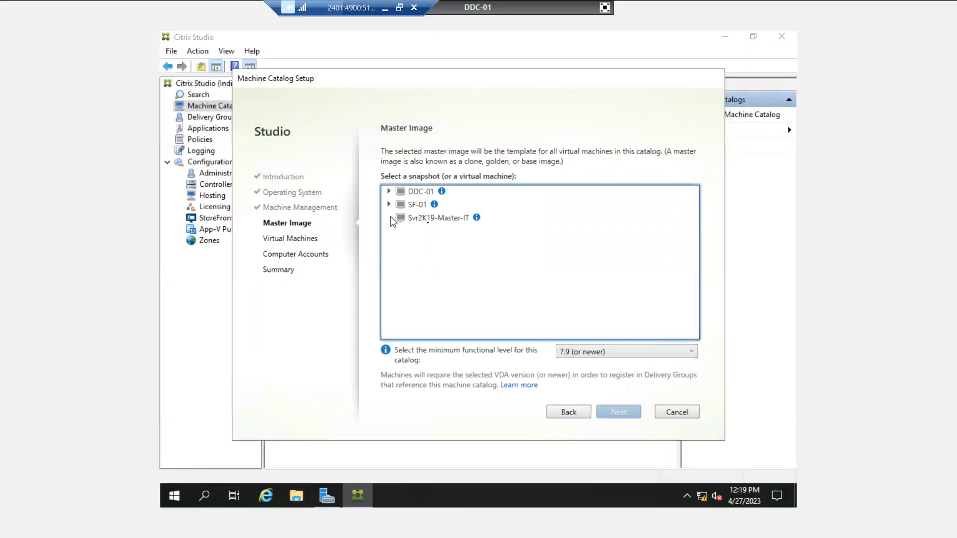
{"action": "left_click", "coordinate": [425, 220]}
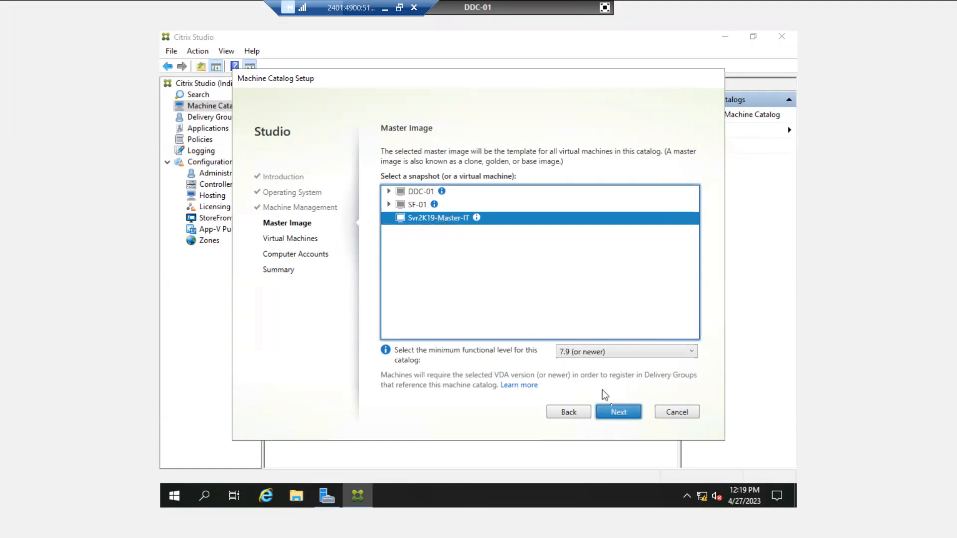
{"action": "left_click", "coordinate": [612, 409]}
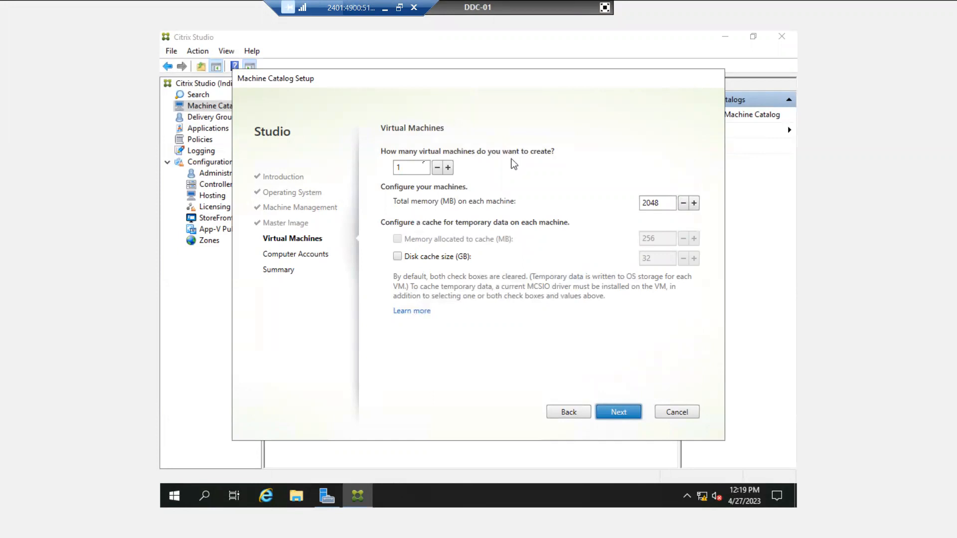
Set the catalog to 2 virtual machines with 2048 MB memory each
{"action": "left_click", "coordinate": [412, 169]}
{"action": "key", "text": "BackSpace"}
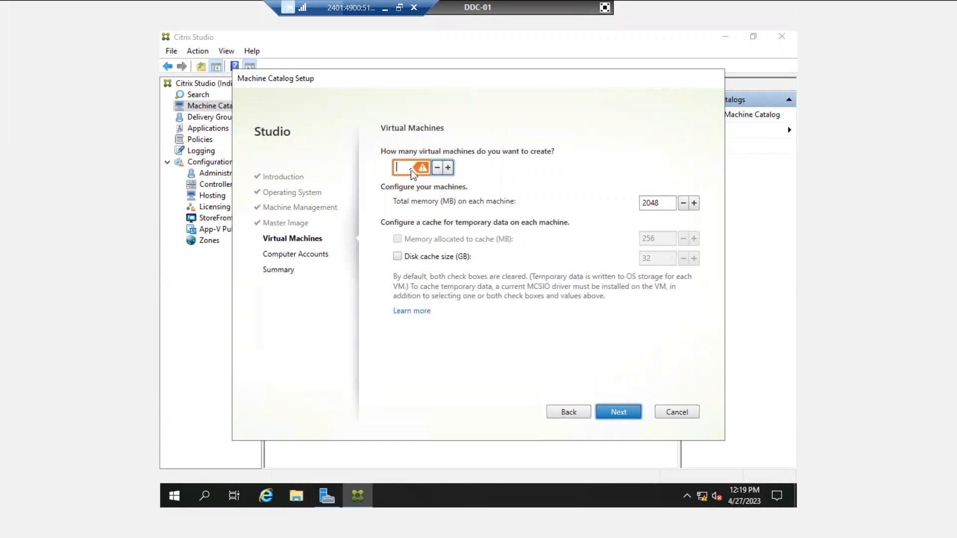
{"action": "type", "text": "9999"}
{"action": "double_click", "coordinate": [417, 167]}
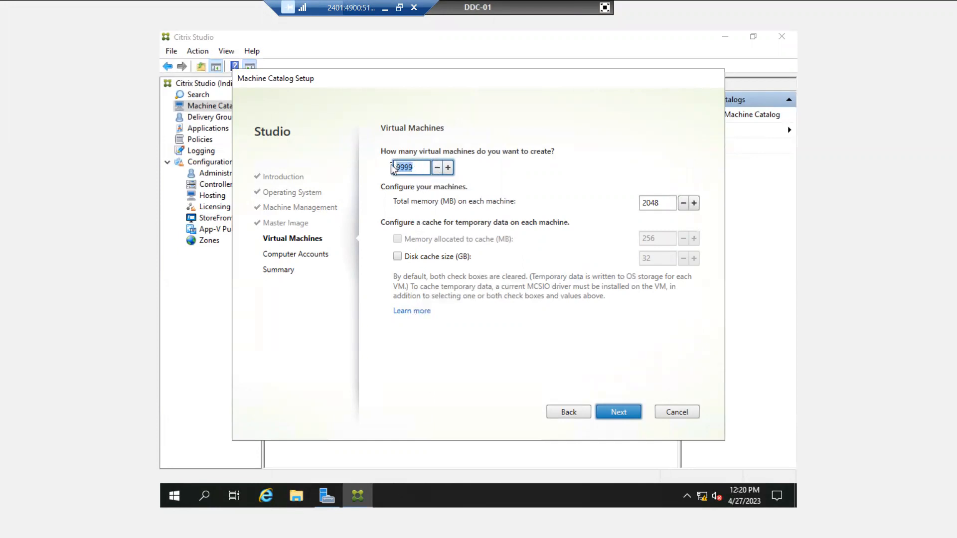
{"action": "left_click", "coordinate": [417, 170]}
{"action": "double_click", "coordinate": [418, 169]}
{"action": "left_click", "coordinate": [420, 170]}
{"action": "key", "text": "BackSpace"}
{"action": "key", "text": "BackSpace"}
{"action": "key", "text": "BackSpace"}
{"action": "key", "text": "BackSpace"}
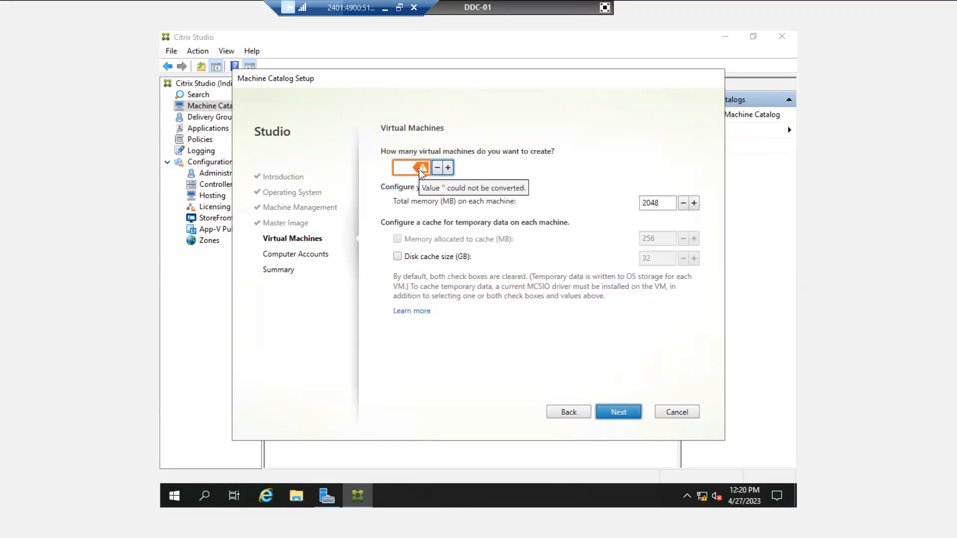
{"action": "type", "text": "2"}
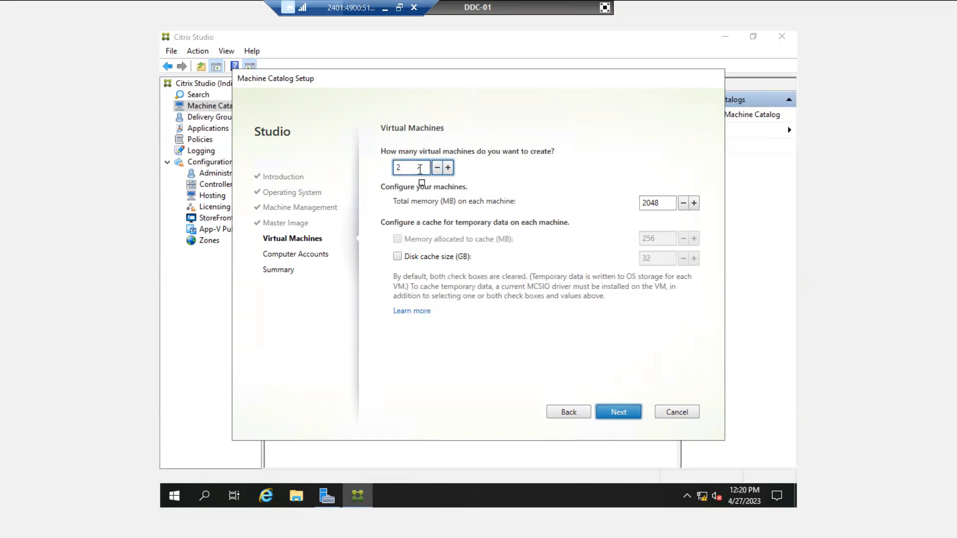
{"action": "double_click", "coordinate": [646, 202]}
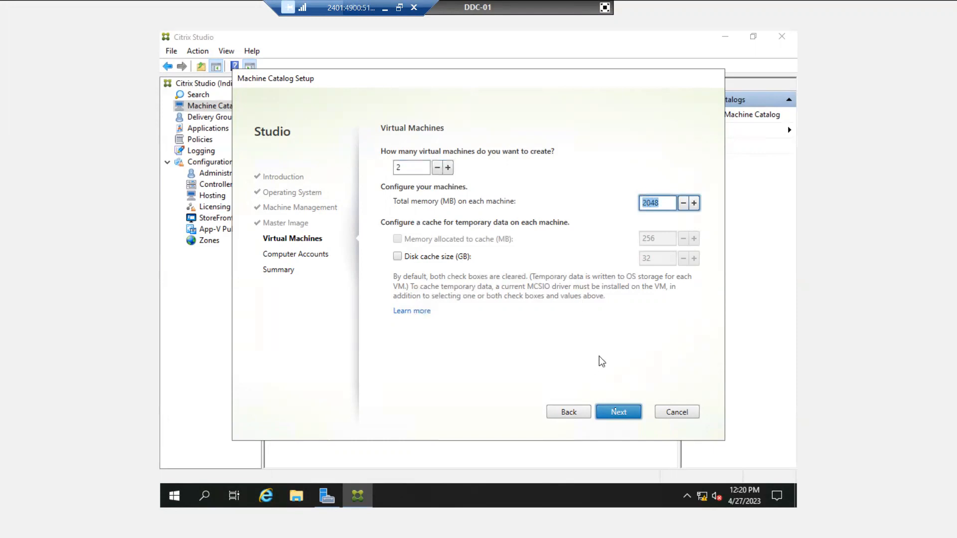
{"action": "left_click", "coordinate": [625, 414]}
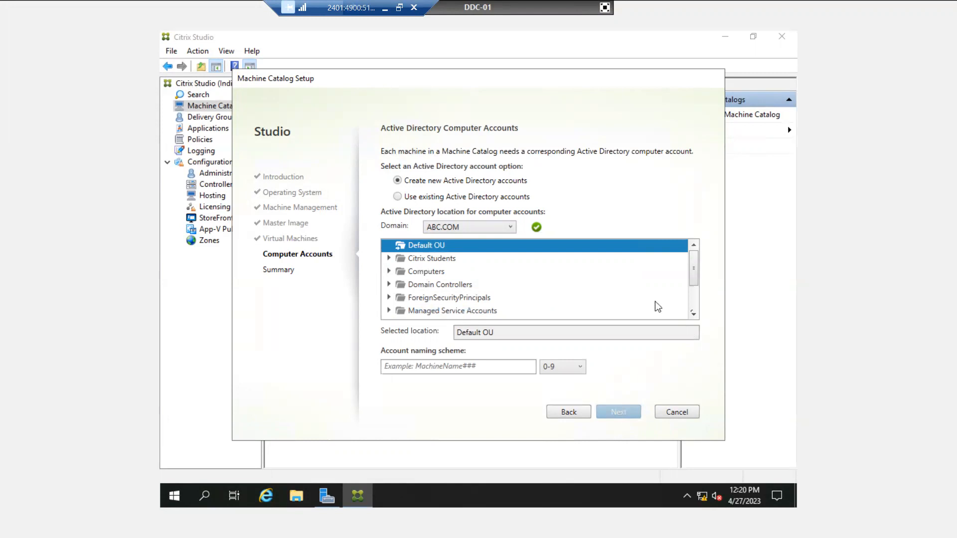
Choose the MCS OU under Virtual Machines for the new computer accounts
{"action": "left_click", "coordinate": [694, 314]}
{"action": "left_click", "coordinate": [694, 314]}
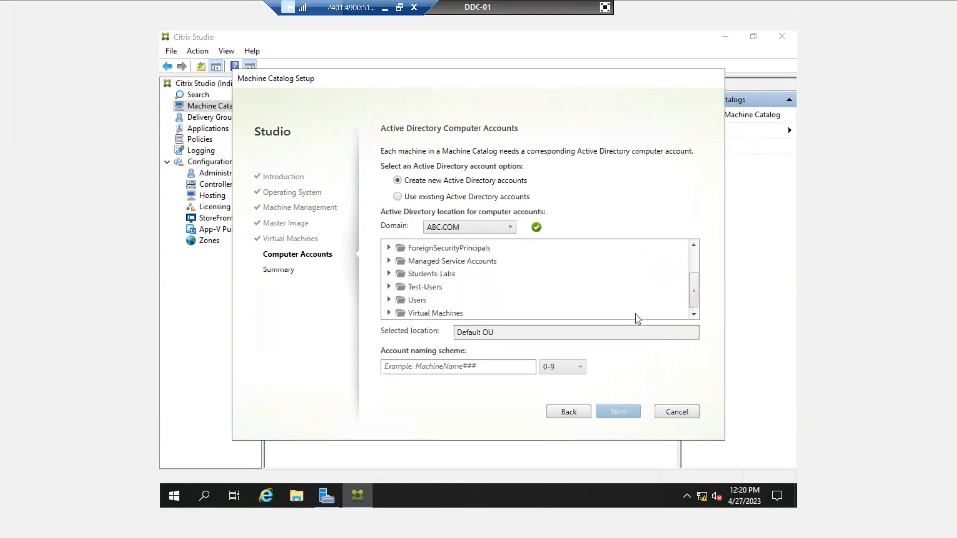
{"action": "left_click", "coordinate": [689, 314]}
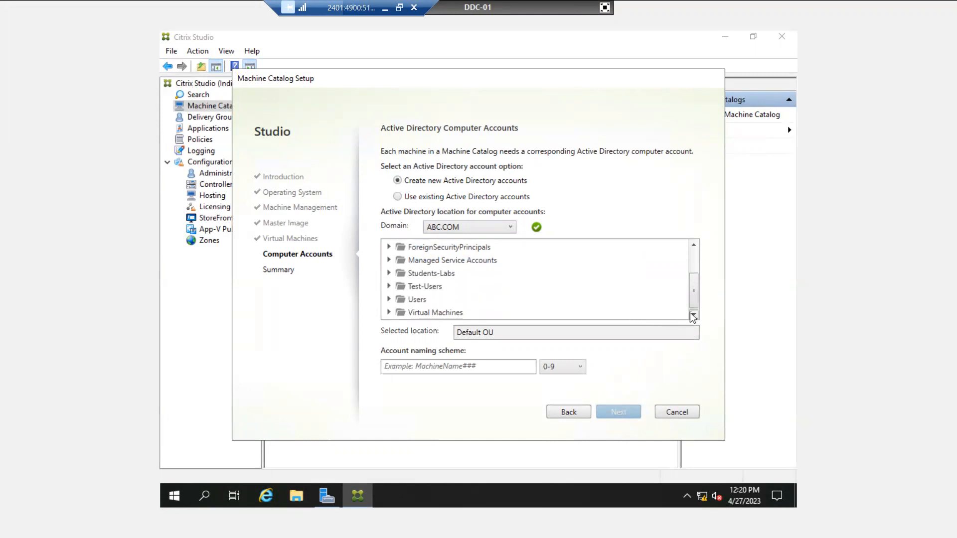
{"action": "left_click", "coordinate": [391, 312]}
{"action": "scroll", "coordinate": [425, 288], "scroll_direction": "down", "scroll_amount": 5}
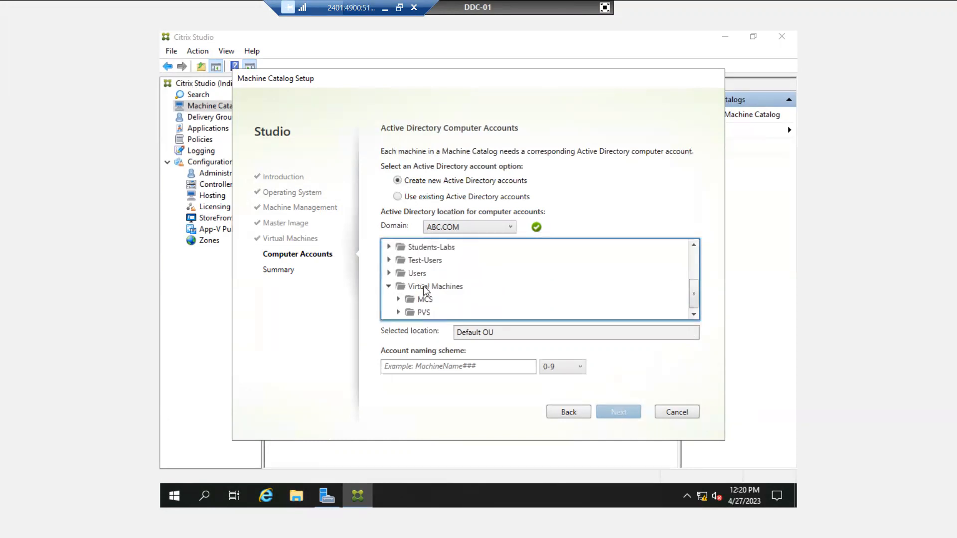
{"action": "left_click", "coordinate": [402, 300]}
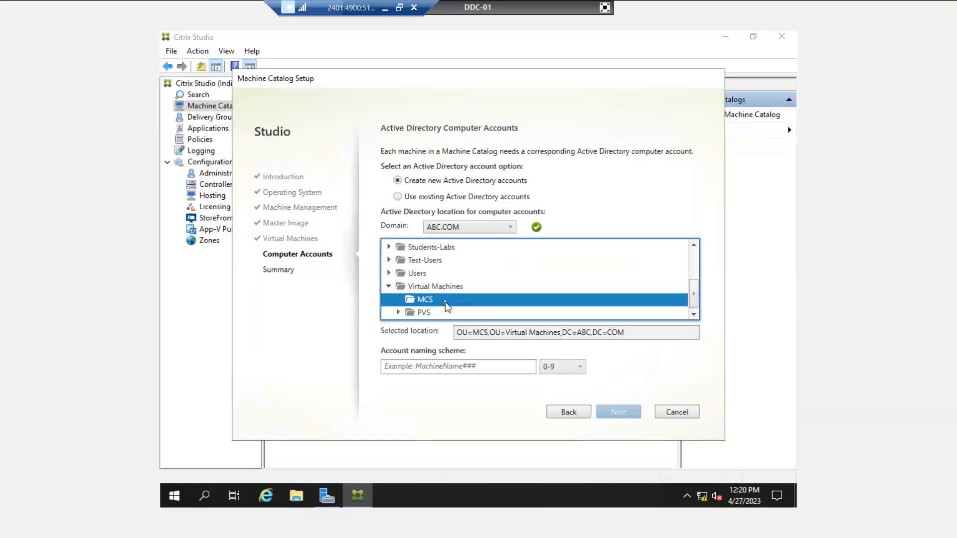
Enter IT-Desk-## as the account naming scheme and continue to Summary
{"action": "left_click", "coordinate": [430, 366]}
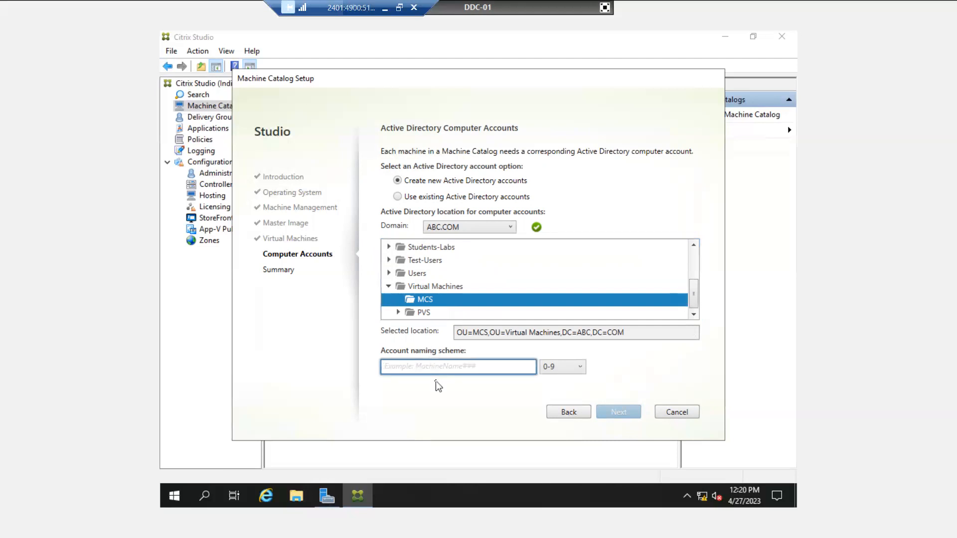
{"action": "type", "text": "W"}
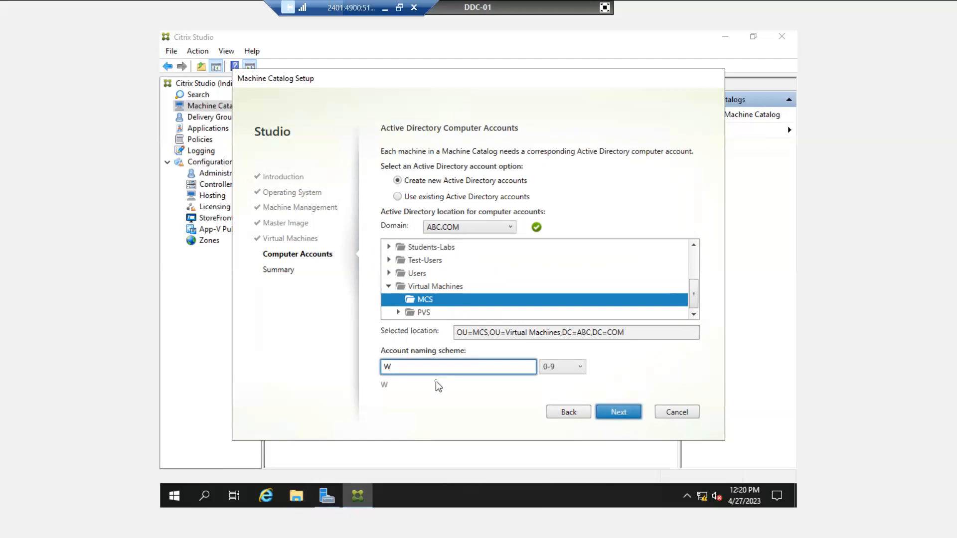
{"action": "key", "text": "BackSpace"}
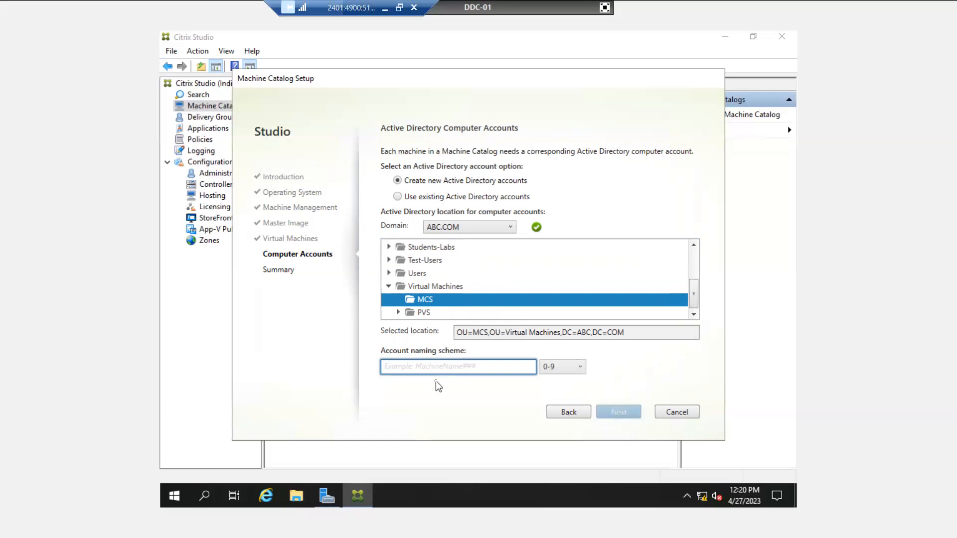
{"action": "type", "text": "IT"}
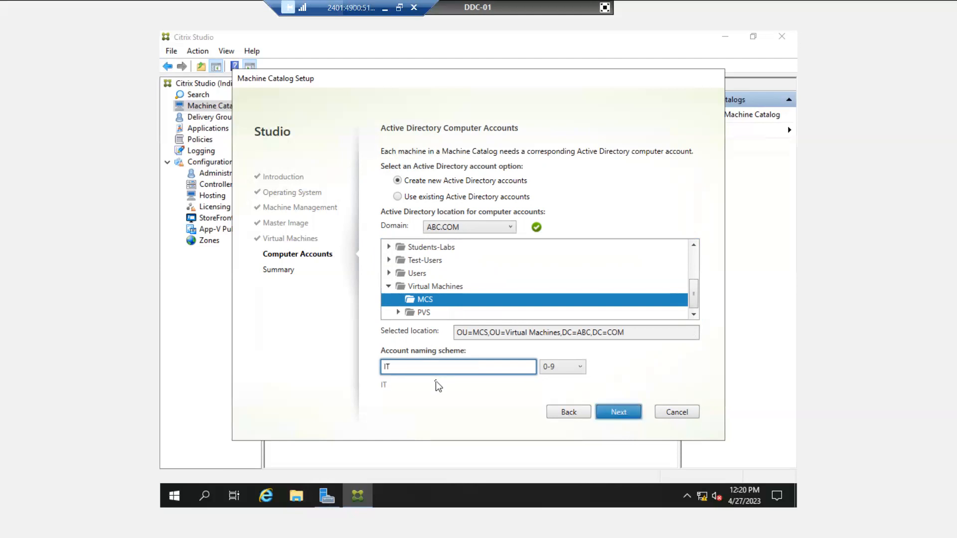
{"action": "type", "text": "-Destop"}
{"action": "key", "text": "BackSpace"}
{"action": "key", "text": "BackSpace"}
{"action": "key", "text": "BackSpace"}
{"action": "type", "text": "k"}
{"action": "type", "text": "-##"}
{"action": "left_click_drag", "start_coordinate": [412, 367], "coordinate": [421, 367]}
{"action": "left_click", "coordinate": [429, 369]}
{"action": "left_click", "coordinate": [627, 410]}
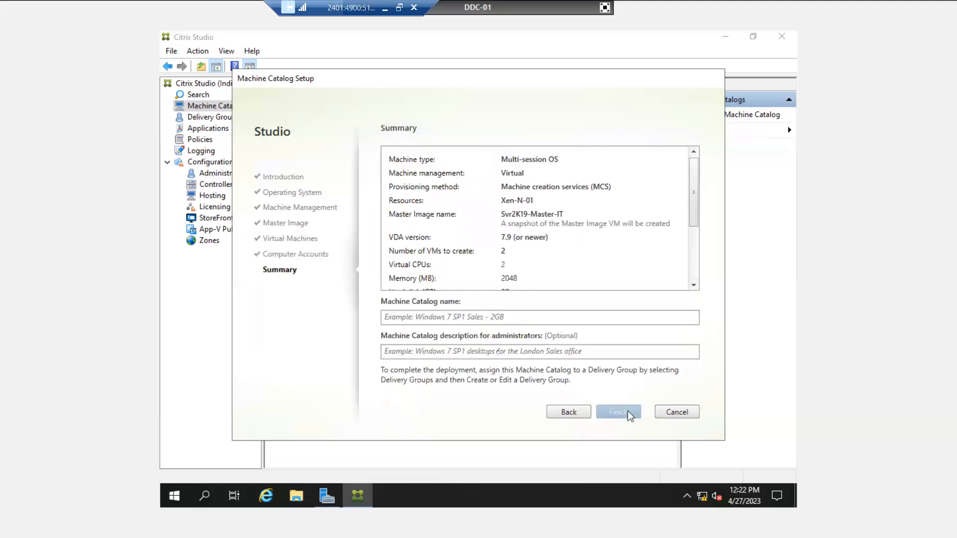
Name the catalog 'IT Desktop' with the description 'Server2k19'
{"action": "left_click", "coordinate": [445, 317]}
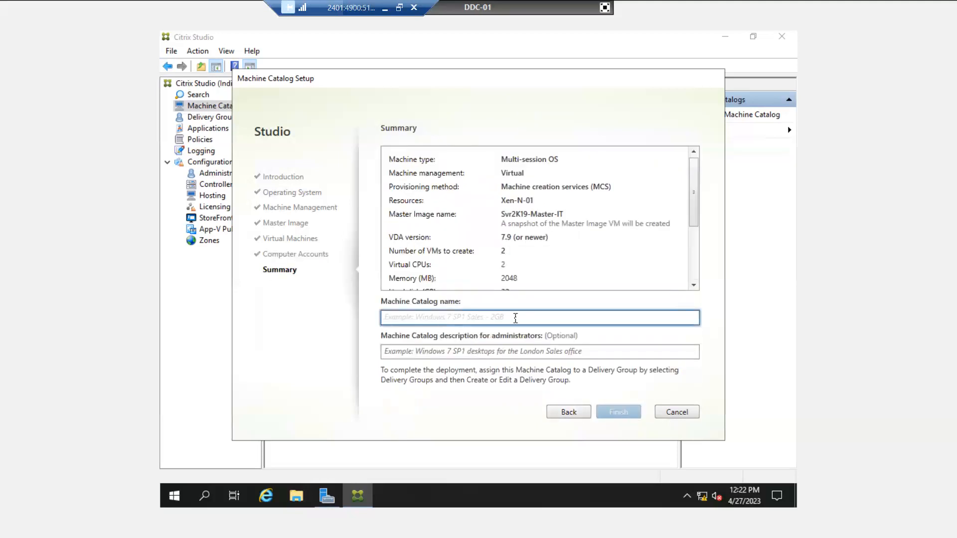
{"action": "type", "text": "U"}
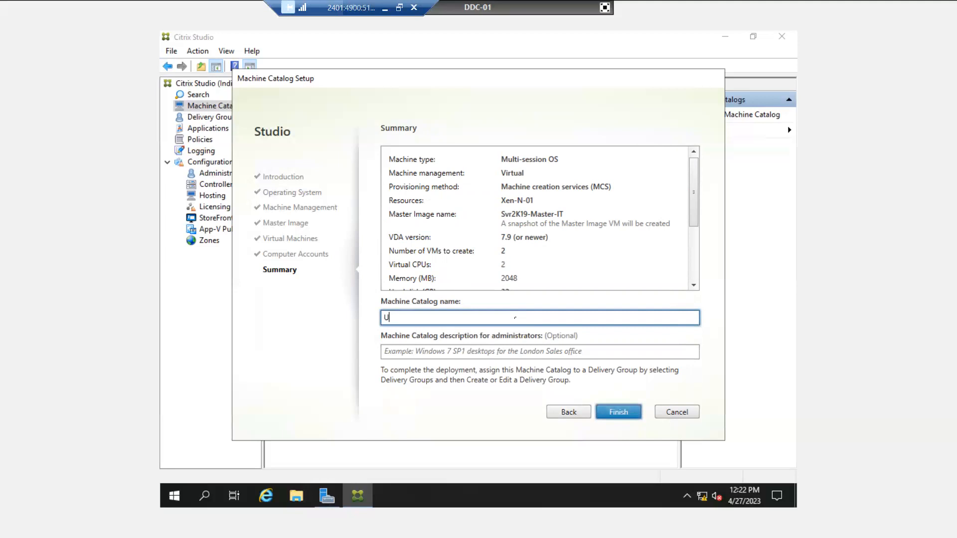
{"action": "key", "text": "BackSpace"}
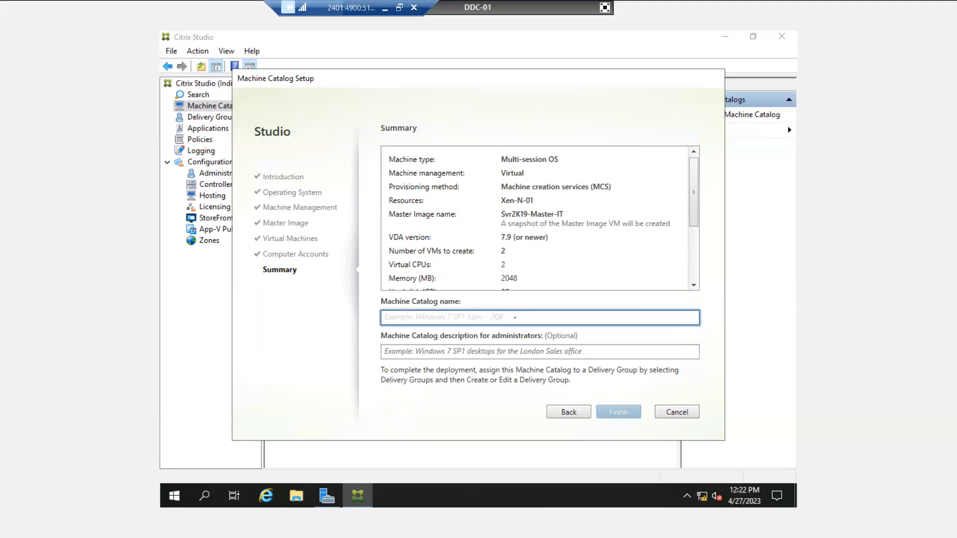
{"action": "type", "text": "IT"}
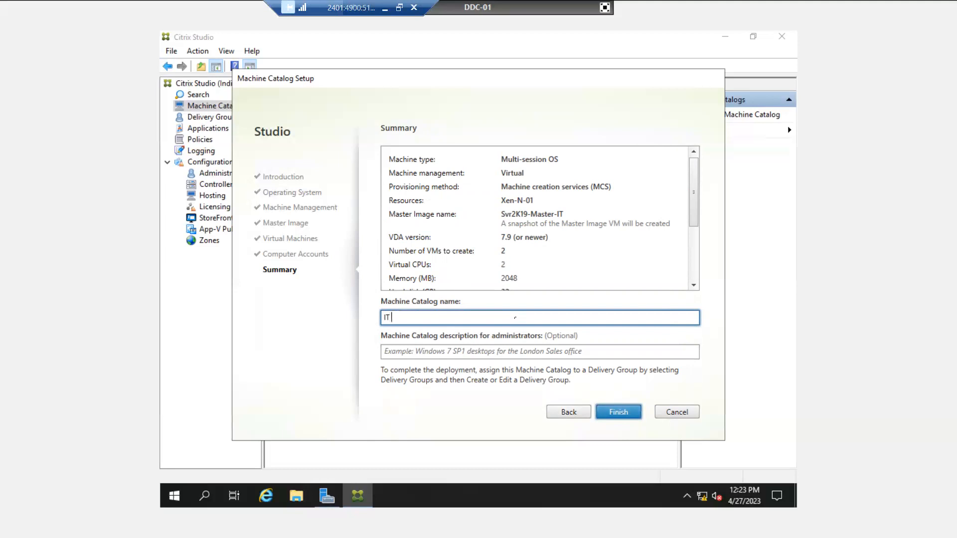
{"action": "type", "text": " Desktop"}
{"action": "left_click", "coordinate": [490, 356]}
{"action": "type", "text": "Server2k"}
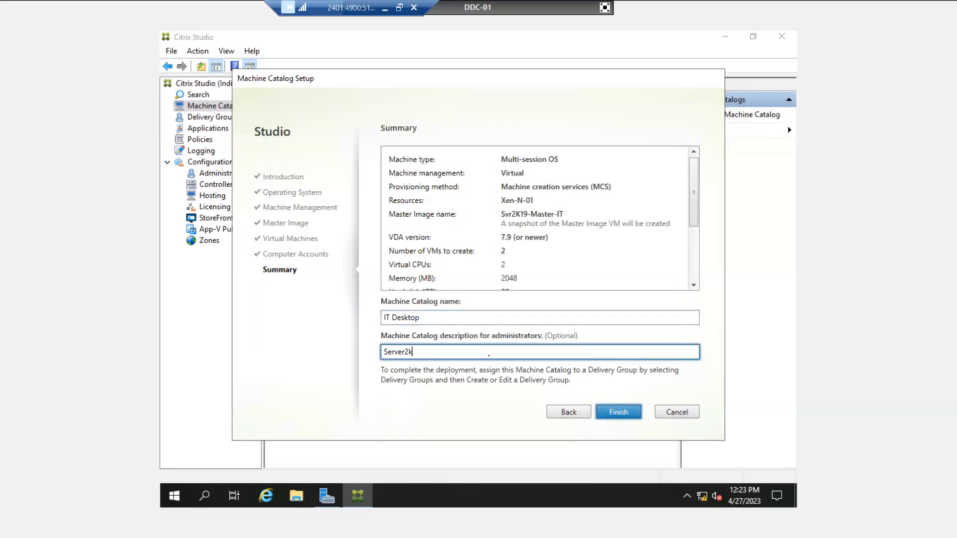
{"action": "type", "text": "19"}
Create the IT Desktop catalog and leave the full-screen DDC-01 console
{"action": "left_click", "coordinate": [618, 418]}
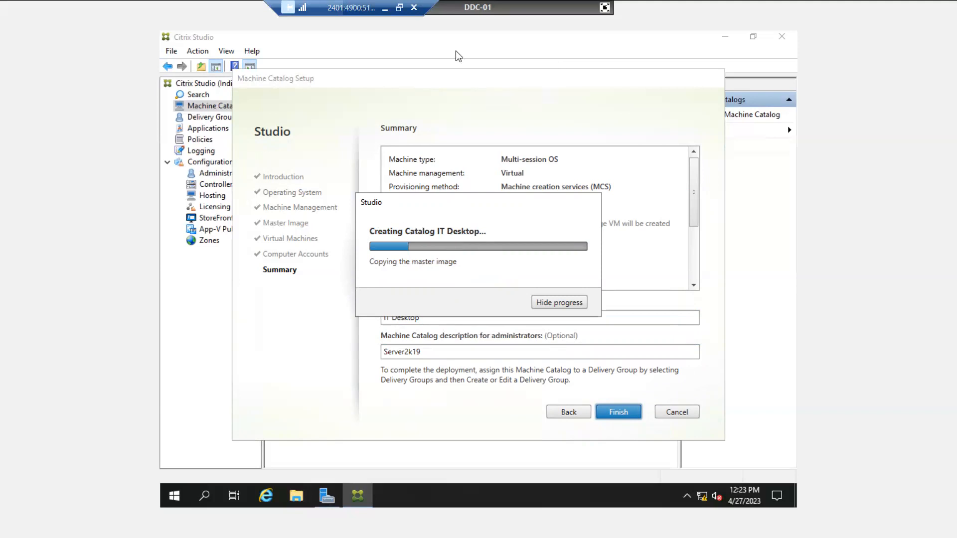
{"action": "left_click", "coordinate": [604, 8]}
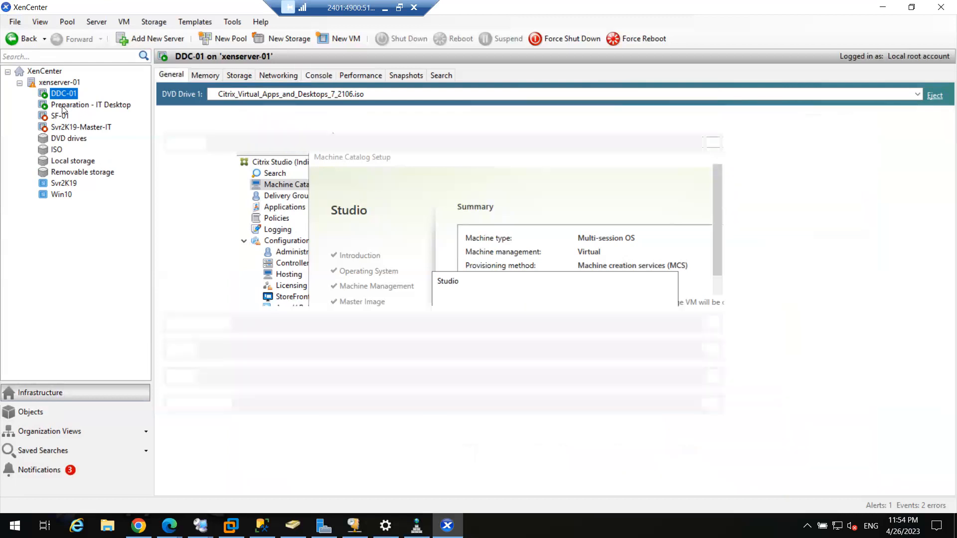
{"action": "left_click", "coordinate": [70, 107]}
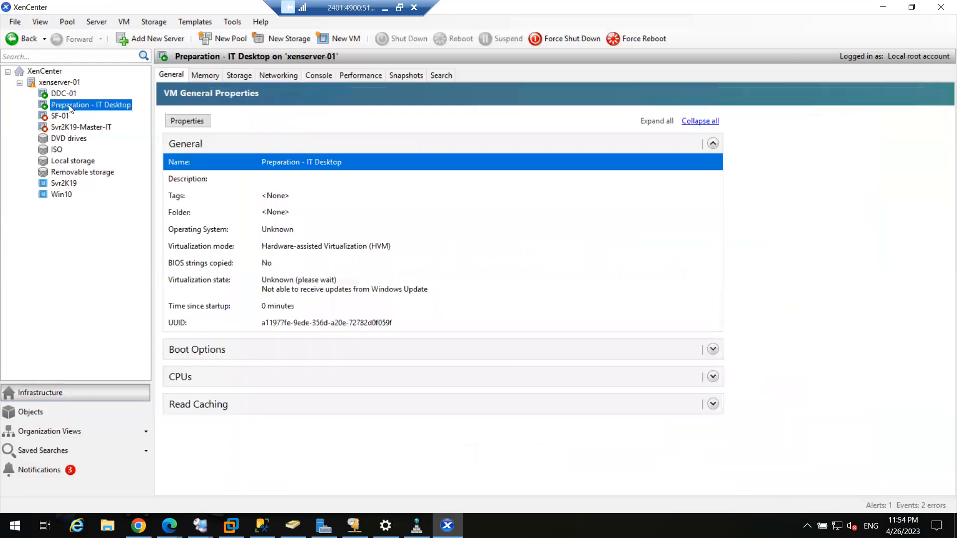
{"action": "left_click", "coordinate": [314, 75]}
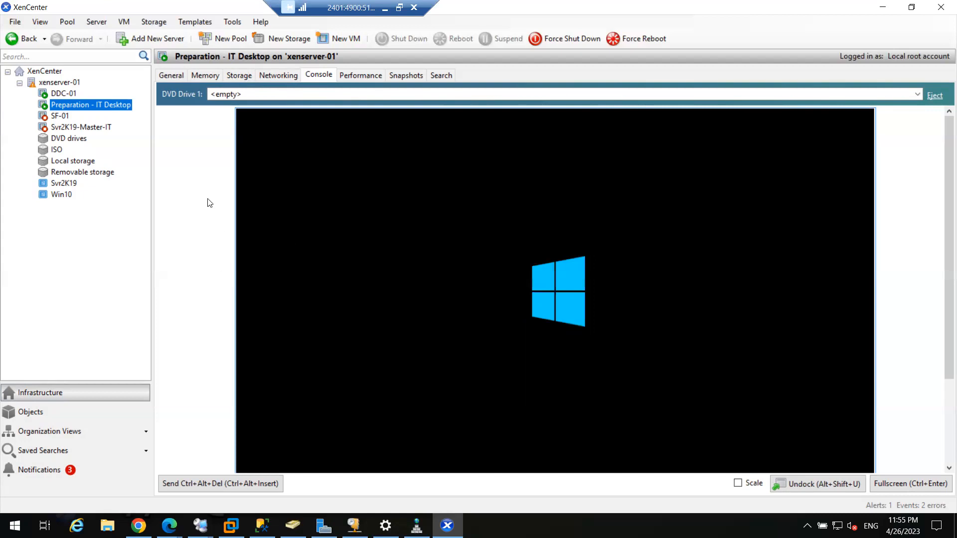
{"action": "left_click", "coordinate": [51, 93]}
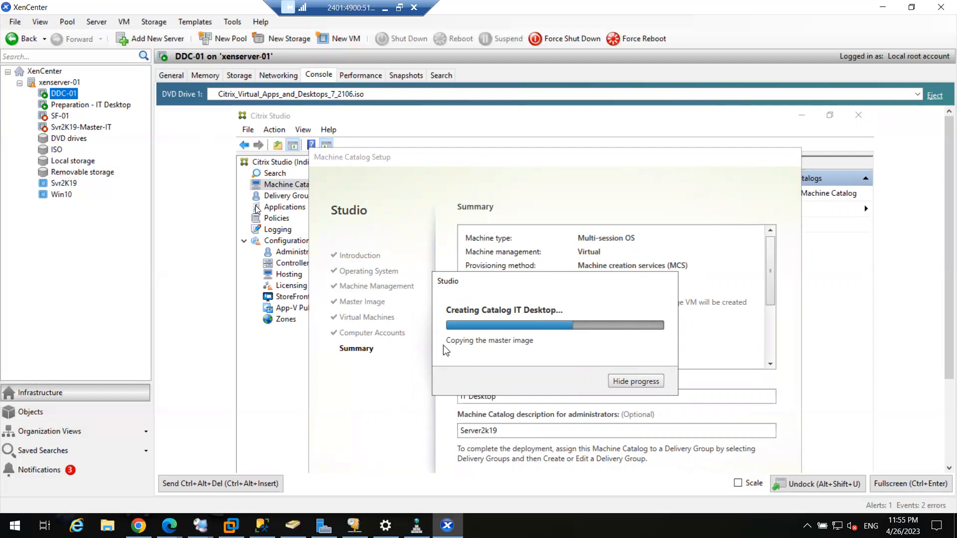
Select the Preparation - IT Desktop VM in the XenCenter tree
{"action": "left_click", "coordinate": [87, 104]}
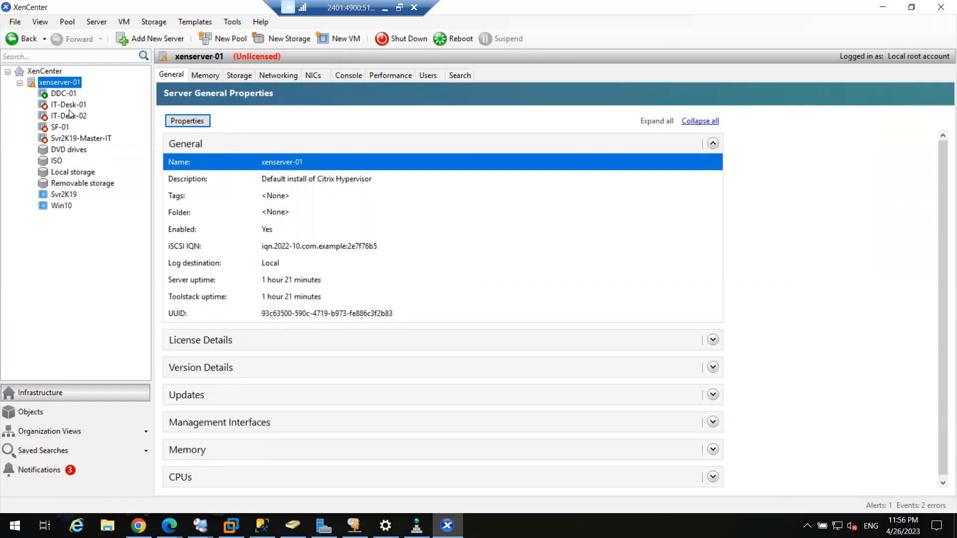
Compare the IT-Desk-01 and IT-Desk-02 VMs' names and UUIDs, then open DDC-01's console
{"action": "left_click", "coordinate": [69, 109]}
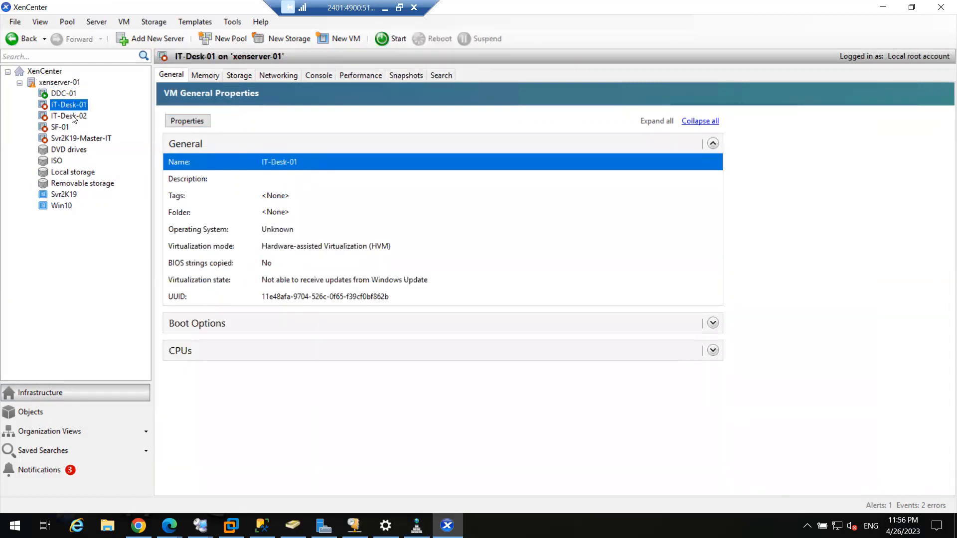
{"action": "left_click", "coordinate": [72, 115]}
{"action": "left_click", "coordinate": [73, 106]}
{"action": "left_click", "coordinate": [73, 118]}
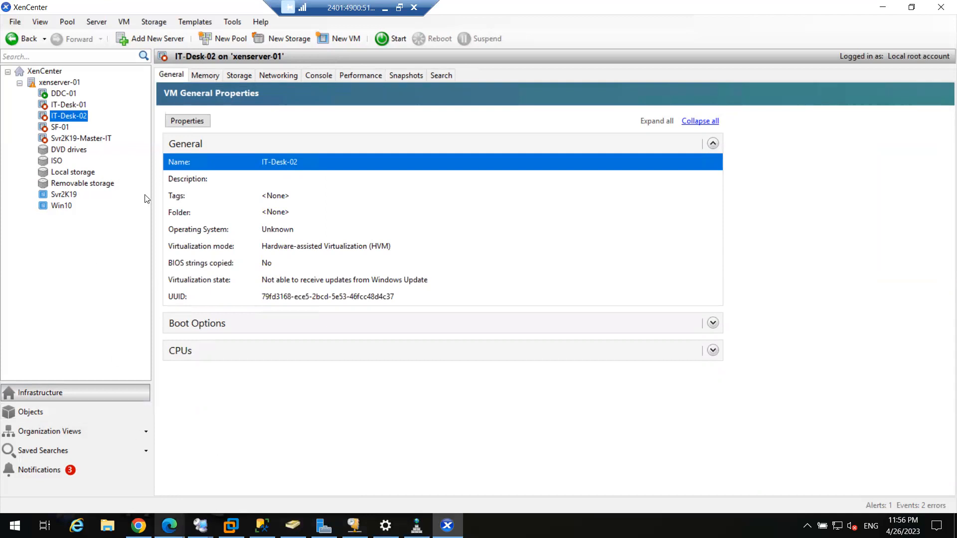
{"action": "left_click", "coordinate": [66, 106]}
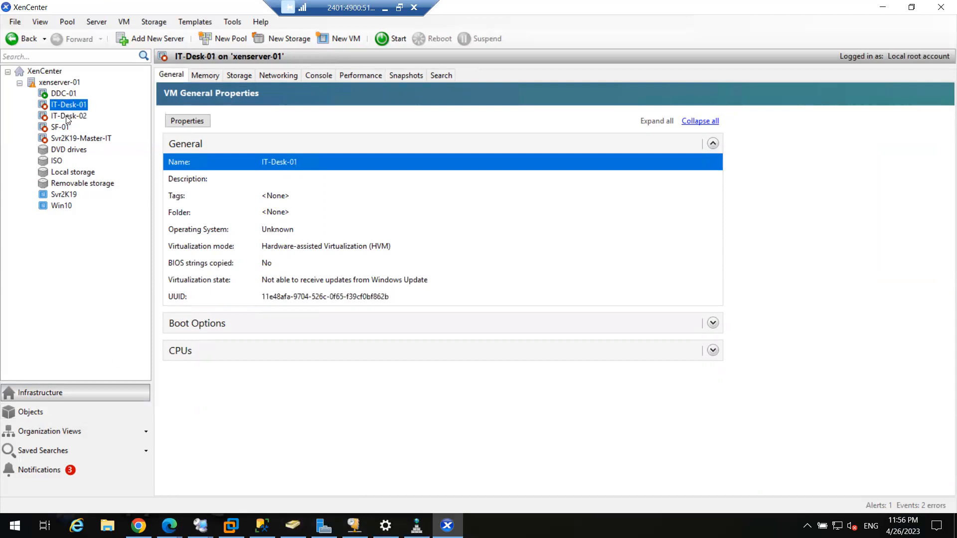
{"action": "left_click", "coordinate": [67, 118]}
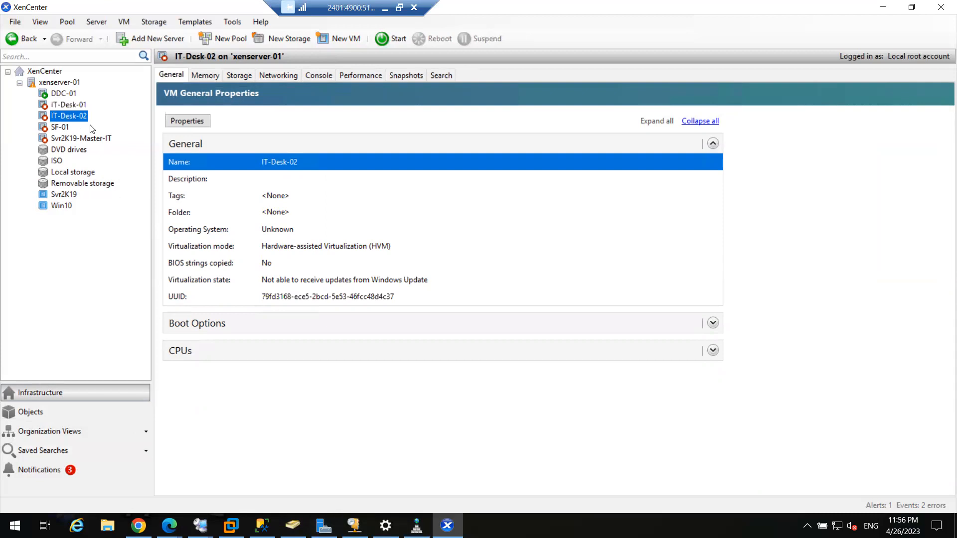
{"action": "left_click", "coordinate": [59, 94]}
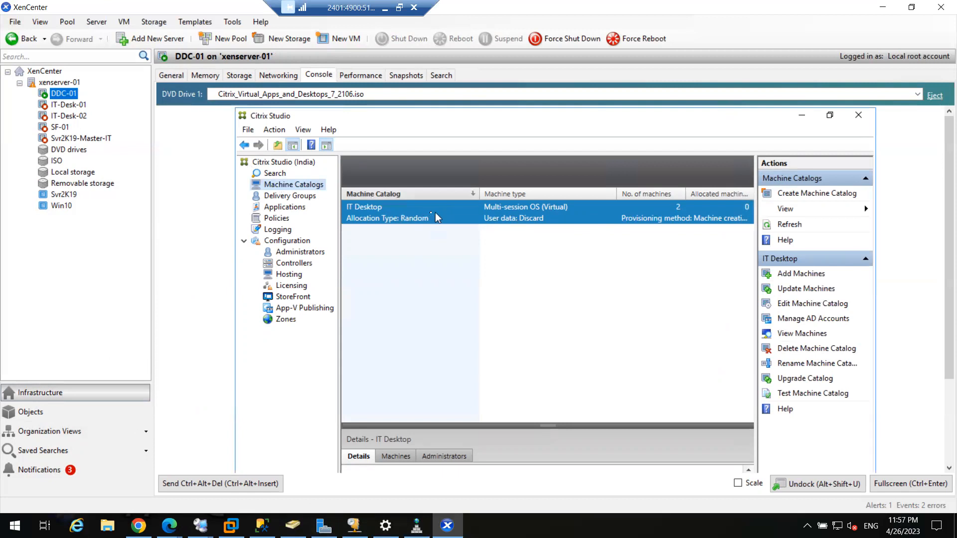
Review IT-Desk-01 and IT-Desk-02 details in the full-screen Studio search, then show Delivery Groups
{"action": "left_click", "coordinate": [878, 482]}
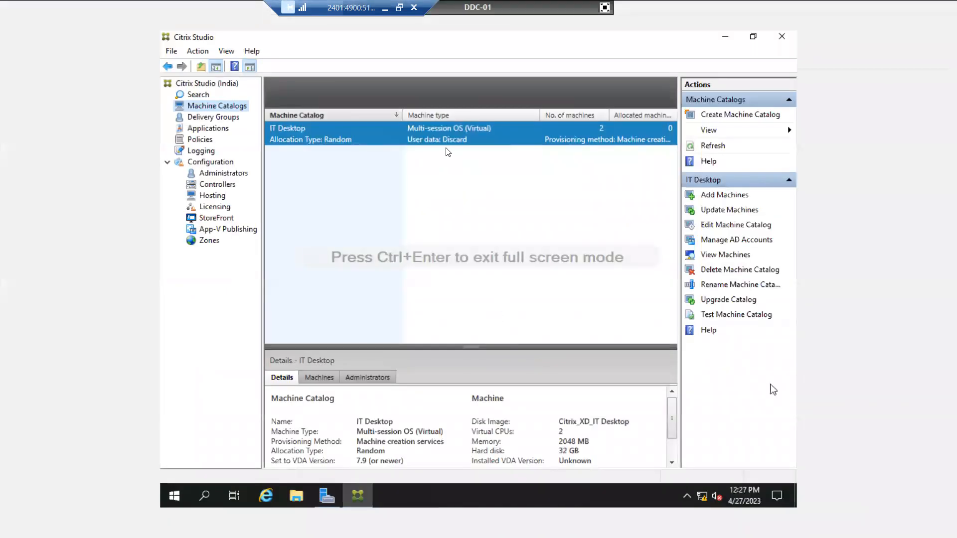
{"action": "double_click", "coordinate": [437, 138]}
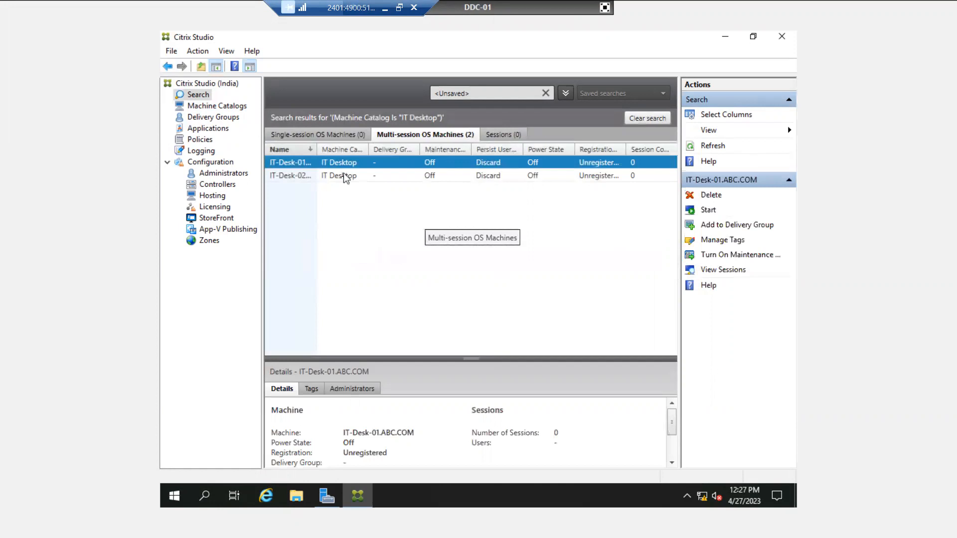
{"action": "left_click", "coordinate": [342, 178]}
{"action": "left_click", "coordinate": [327, 165]}
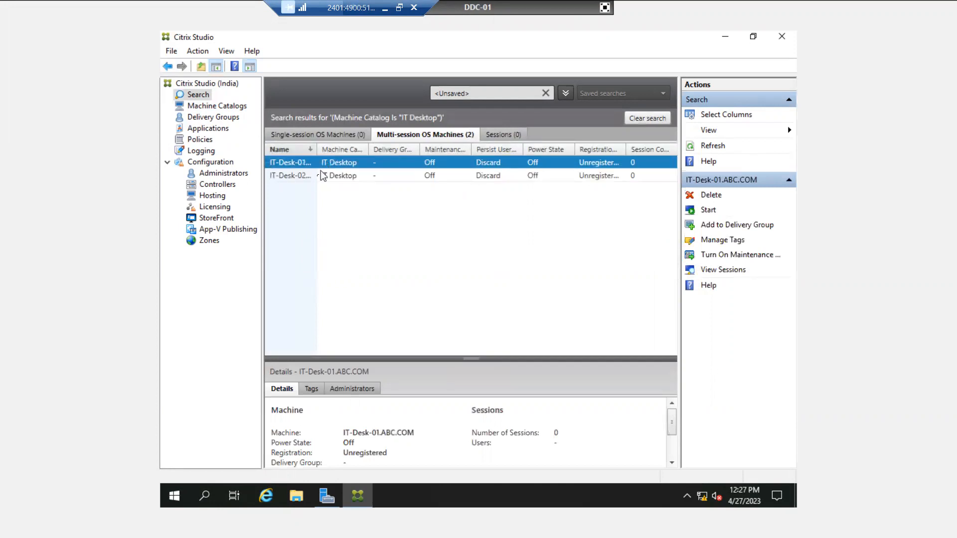
{"action": "left_click", "coordinate": [323, 177]}
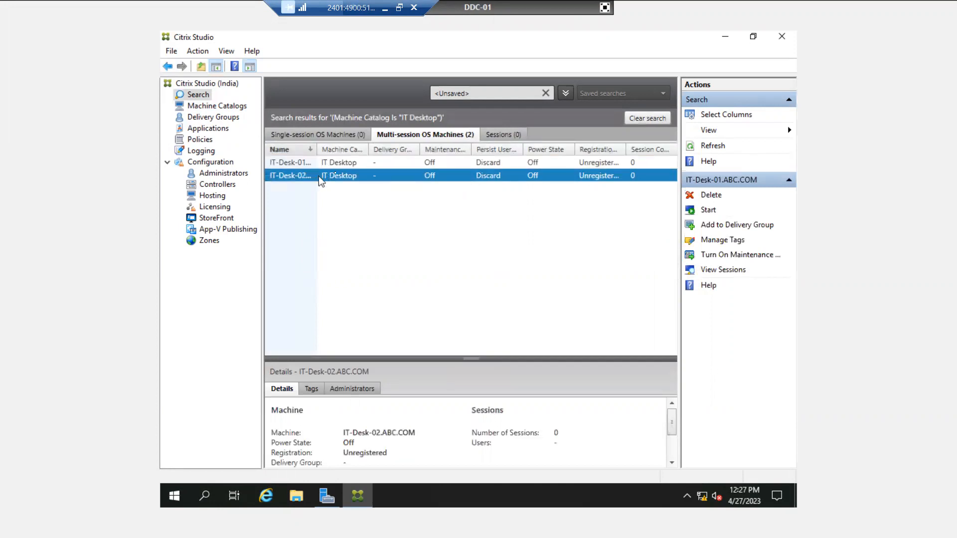
{"action": "left_click", "coordinate": [354, 165]}
{"action": "left_click", "coordinate": [355, 174]}
{"action": "left_click", "coordinate": [354, 166]}
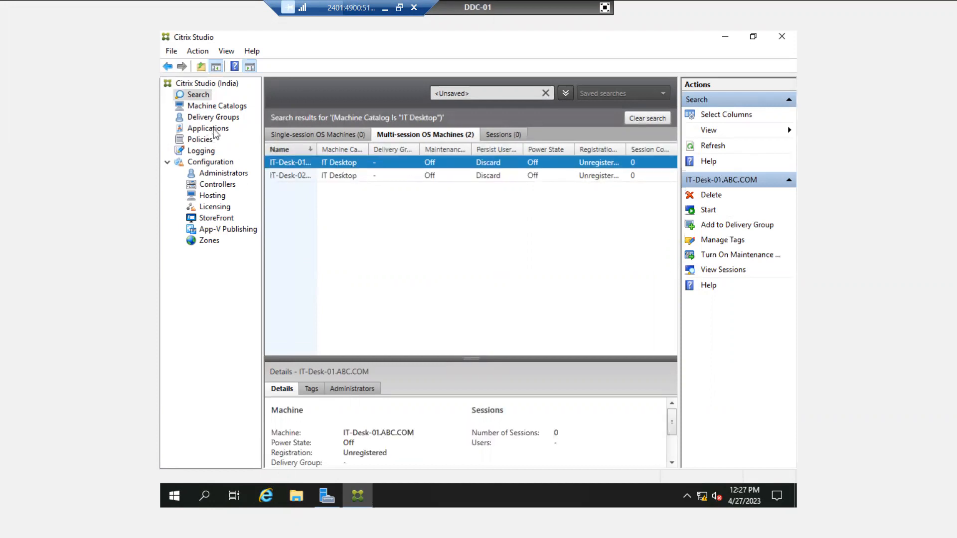
{"action": "left_click", "coordinate": [219, 117]}
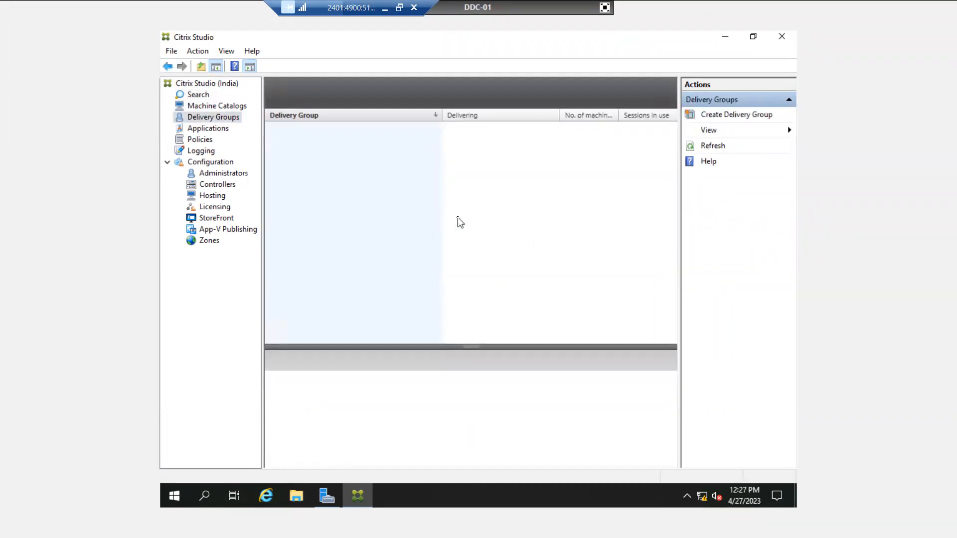
Start a new delivery group using the IT Desktop catalog with 1 machine
{"action": "left_click", "coordinate": [719, 115]}
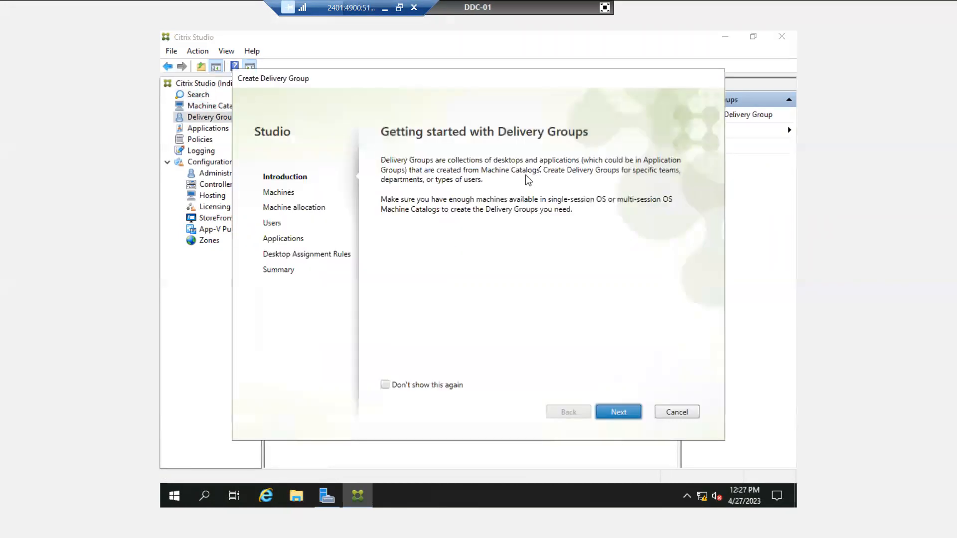
{"action": "left_click", "coordinate": [627, 416]}
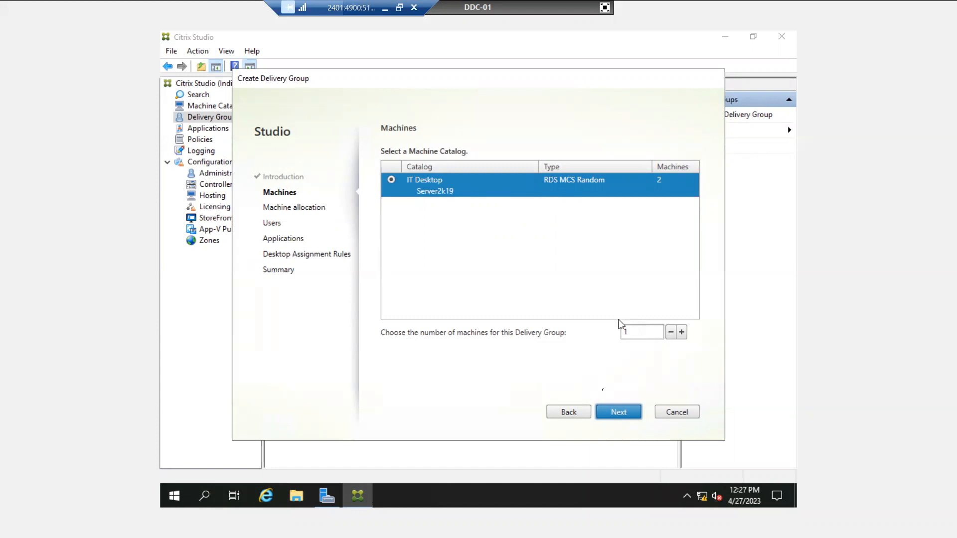
{"action": "left_click", "coordinate": [619, 412]}
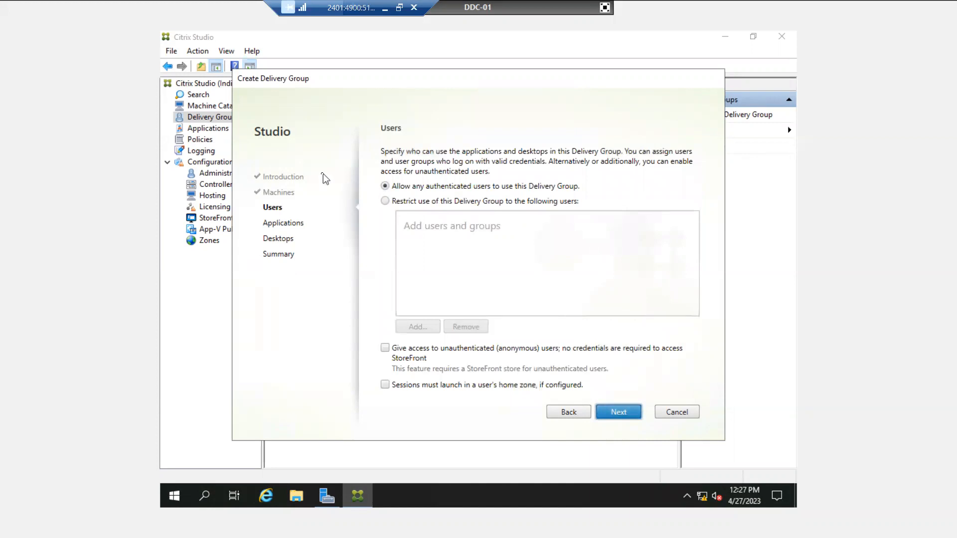
Restrict the delivery group to the test user found by searching 'test', then continue
{"action": "left_click", "coordinate": [385, 201]}
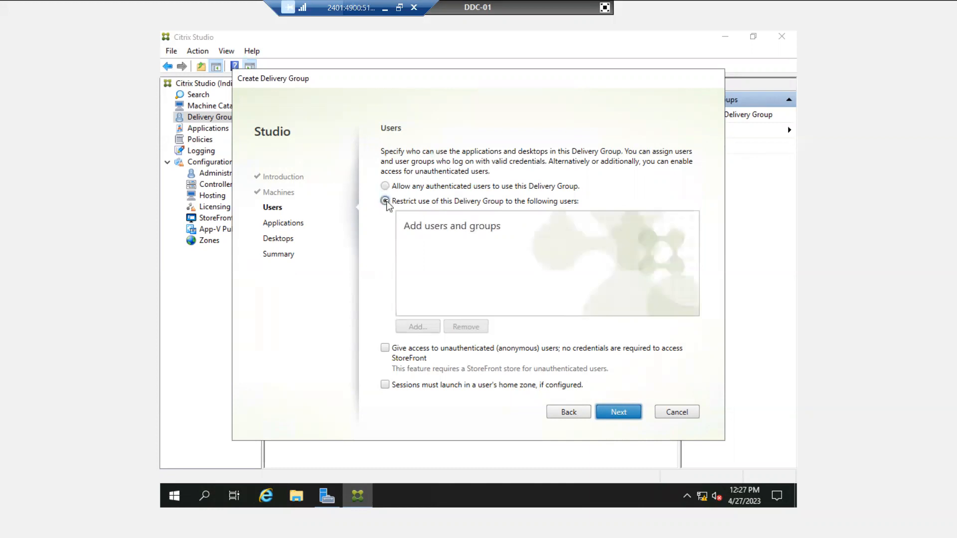
{"action": "left_click", "coordinate": [418, 328]}
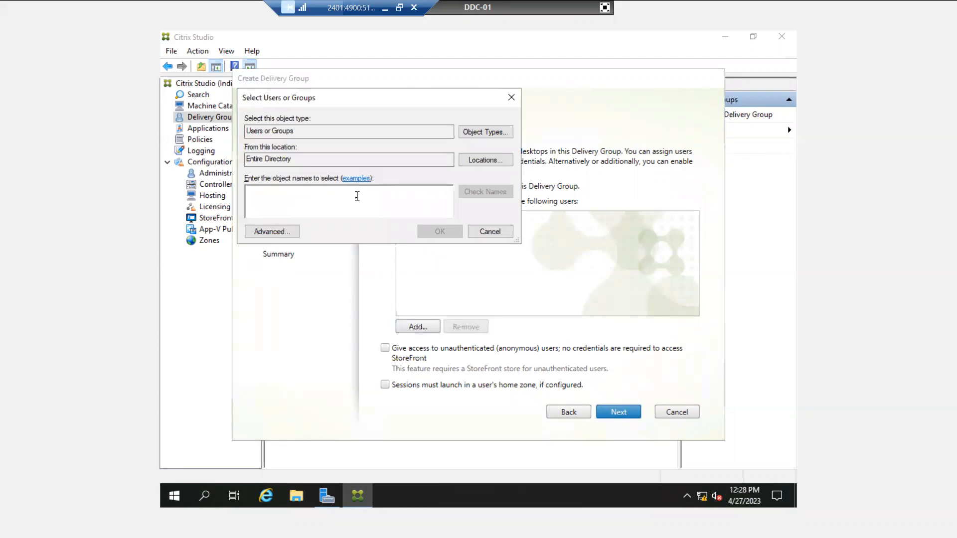
{"action": "type", "text": "tes"}
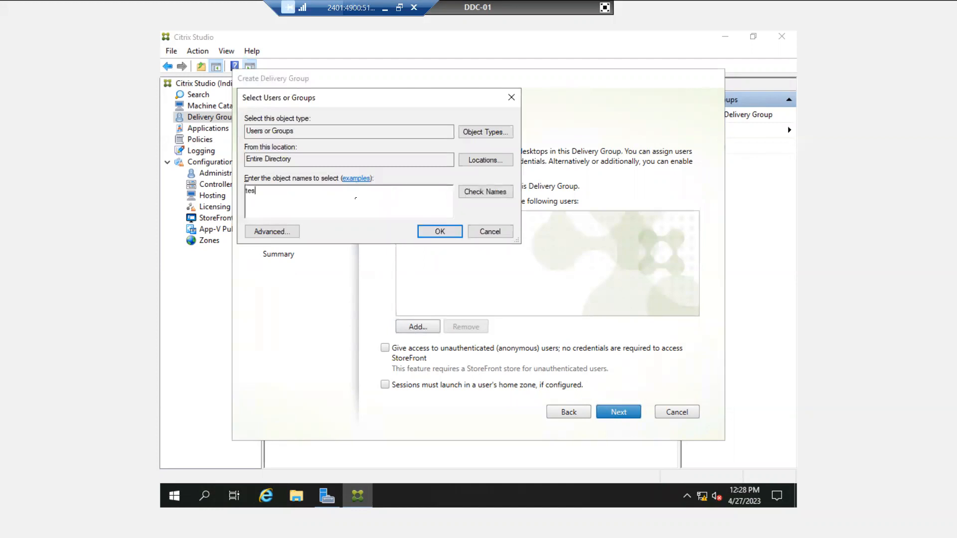
{"action": "type", "text": "t"}
{"action": "left_click", "coordinate": [472, 193]}
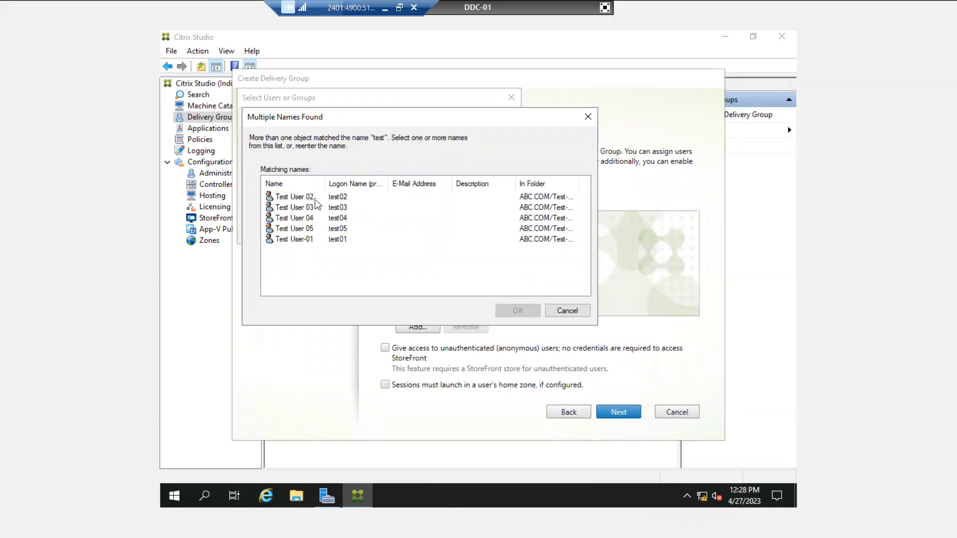
{"action": "left_click", "coordinate": [300, 241]}
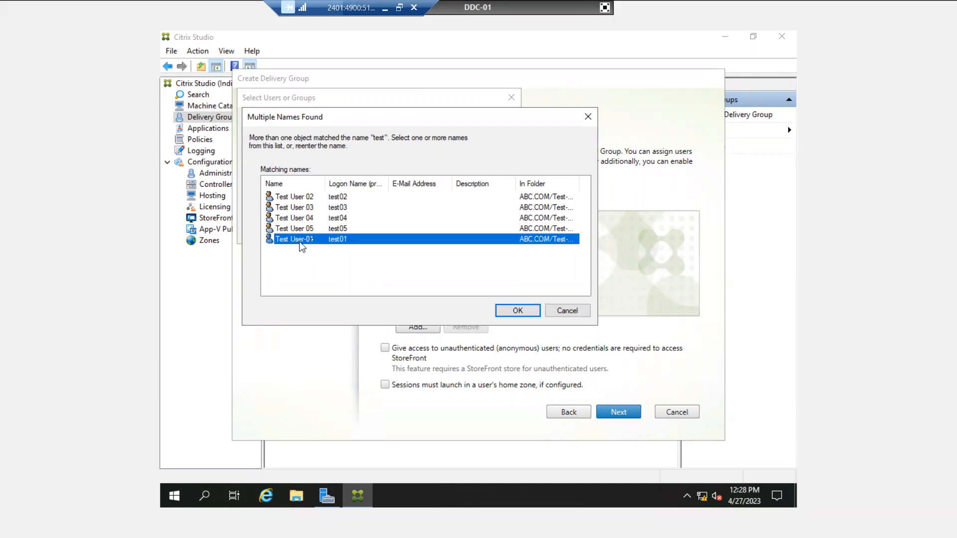
{"action": "left_click", "coordinate": [507, 312]}
{"action": "left_click", "coordinate": [431, 231]}
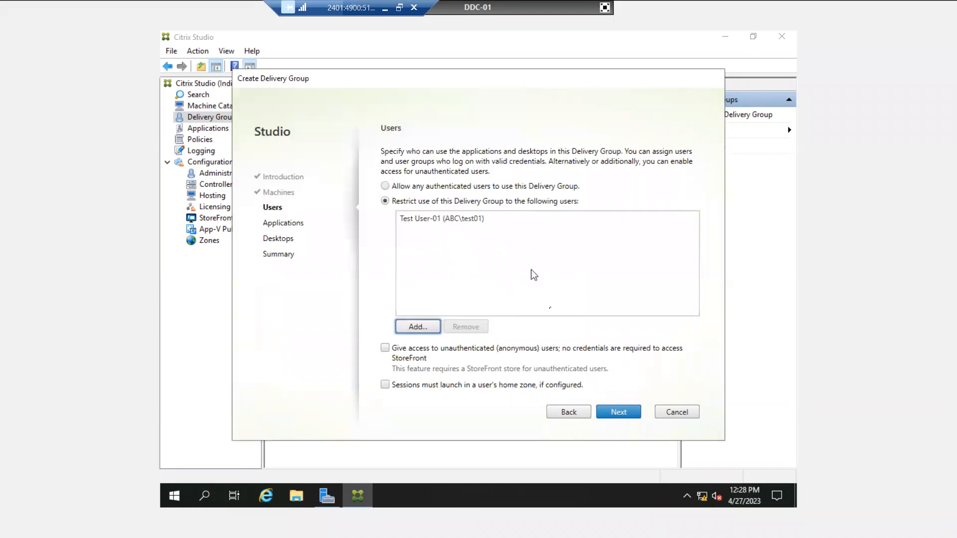
{"action": "left_click", "coordinate": [623, 415]}
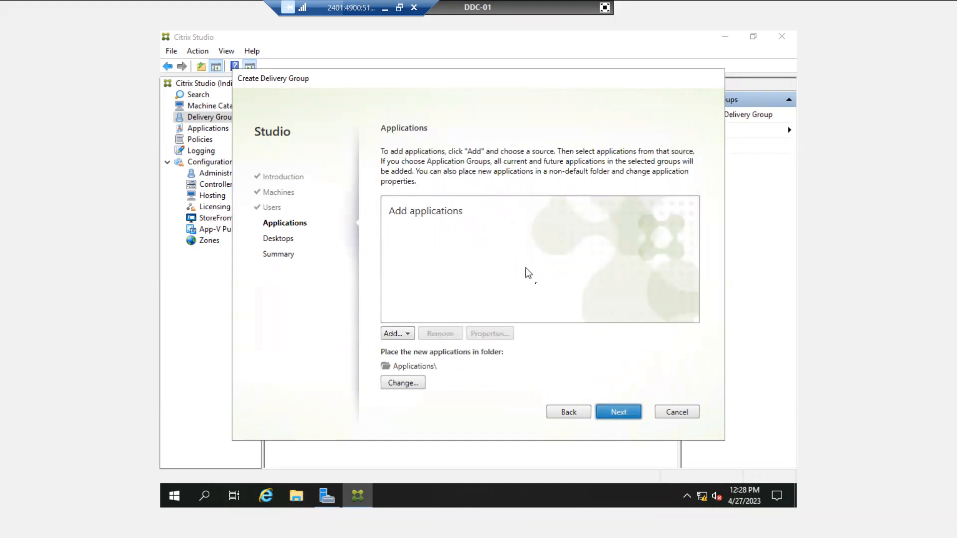
Skip applications and begin adding a desktop with the display name IT-Desk
{"action": "left_click", "coordinate": [624, 420]}
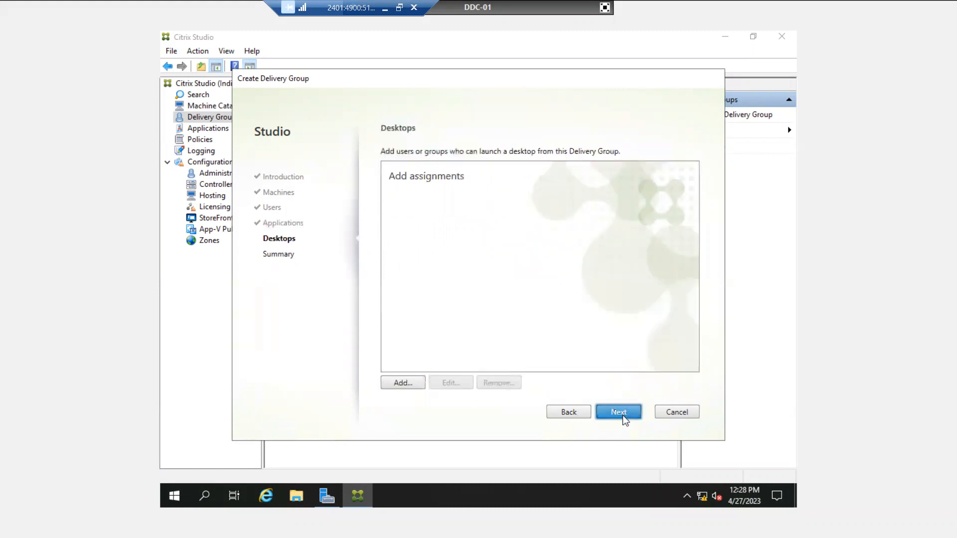
{"action": "left_click", "coordinate": [402, 382]}
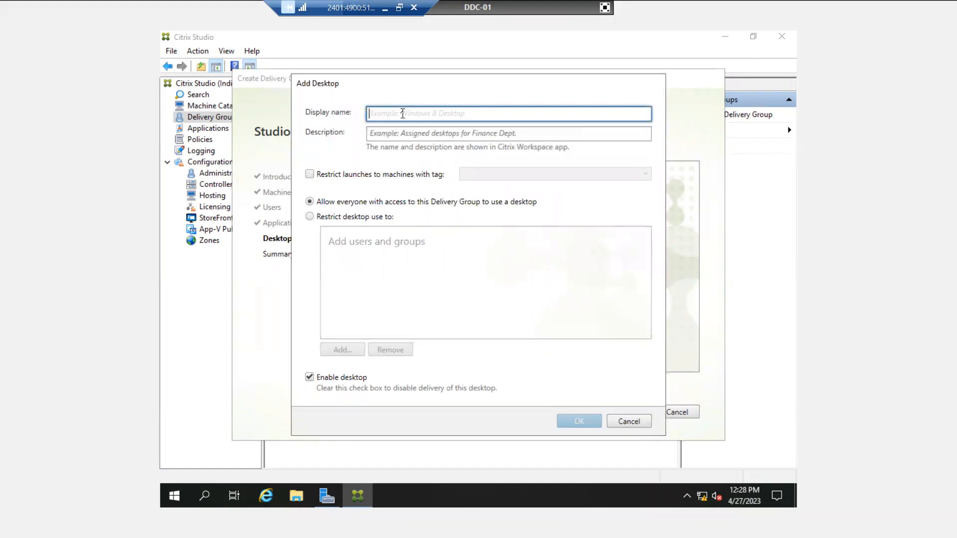
{"action": "type", "text": "M-2"}
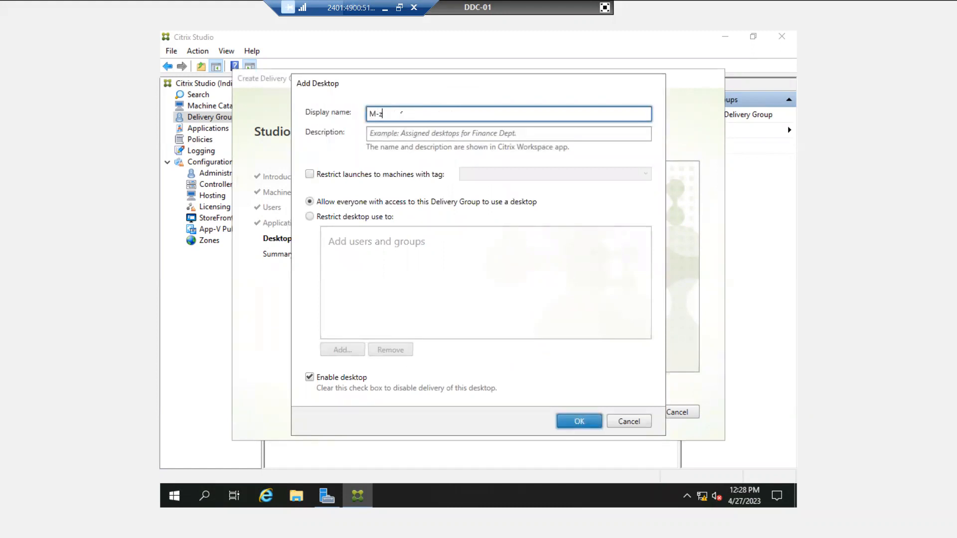
{"action": "key", "text": "BackSpace"}
{"action": "key", "text": "BackSpace"}
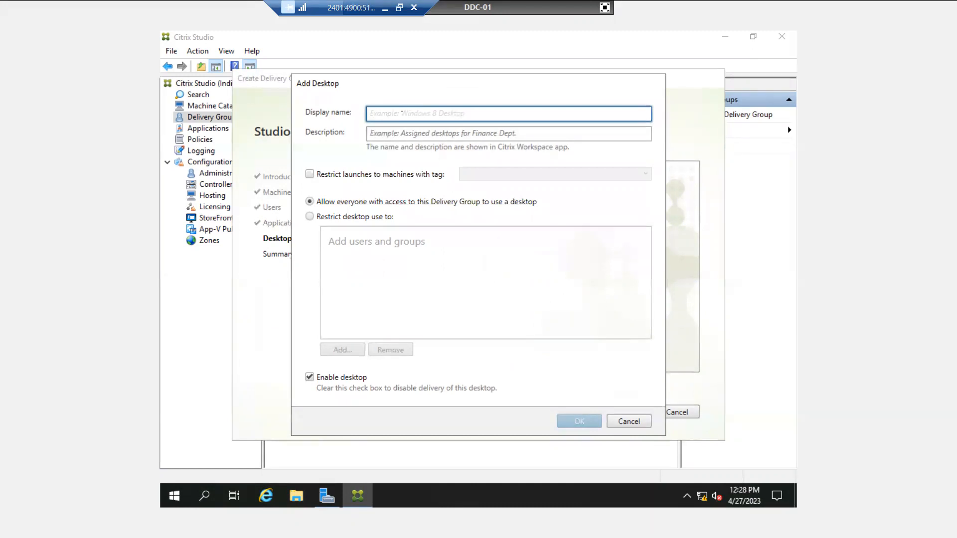
{"action": "type", "text": "IT-Desk"}
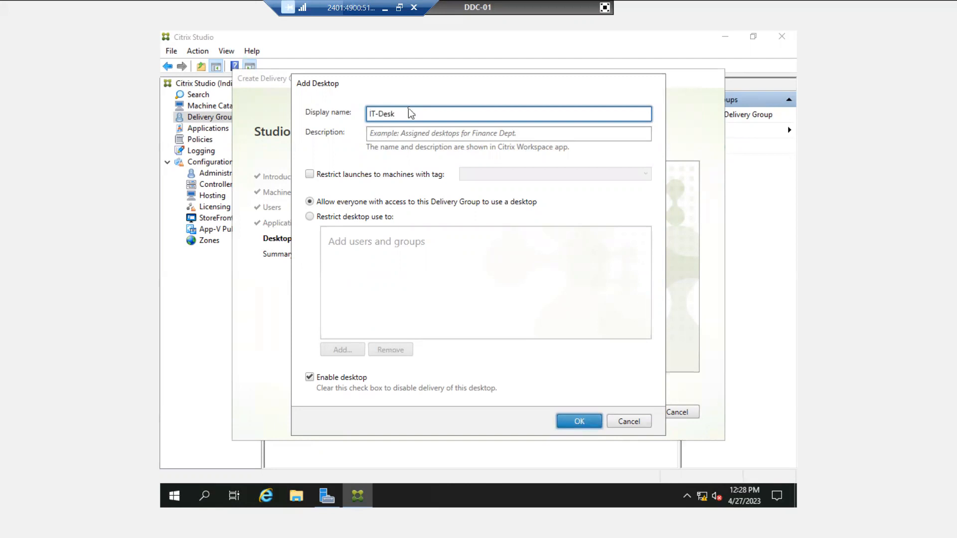
Limit the IT-Desk desktop to the test user, save it, and go to Summary
{"action": "left_click", "coordinate": [311, 218]}
{"action": "left_click", "coordinate": [355, 351]}
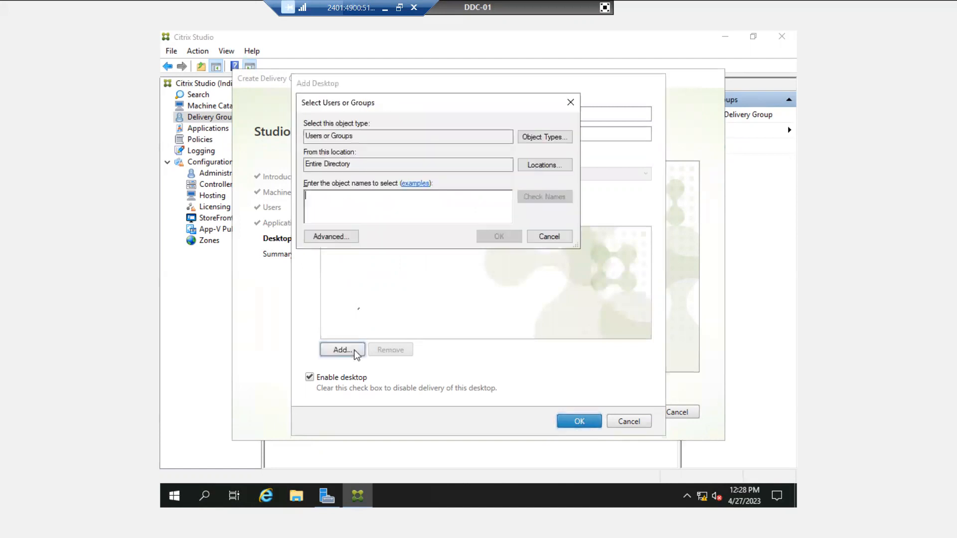
{"action": "type", "text": "test"}
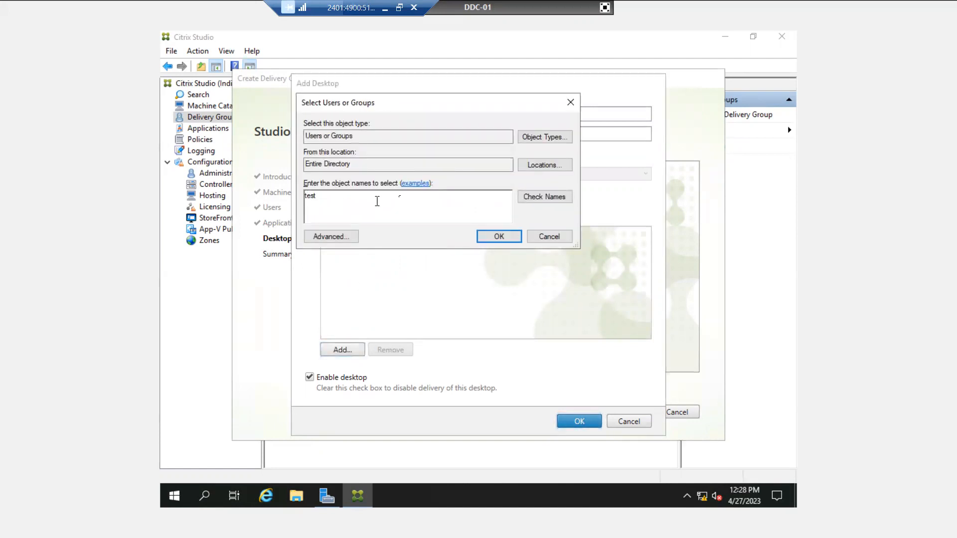
{"action": "left_click", "coordinate": [554, 197]}
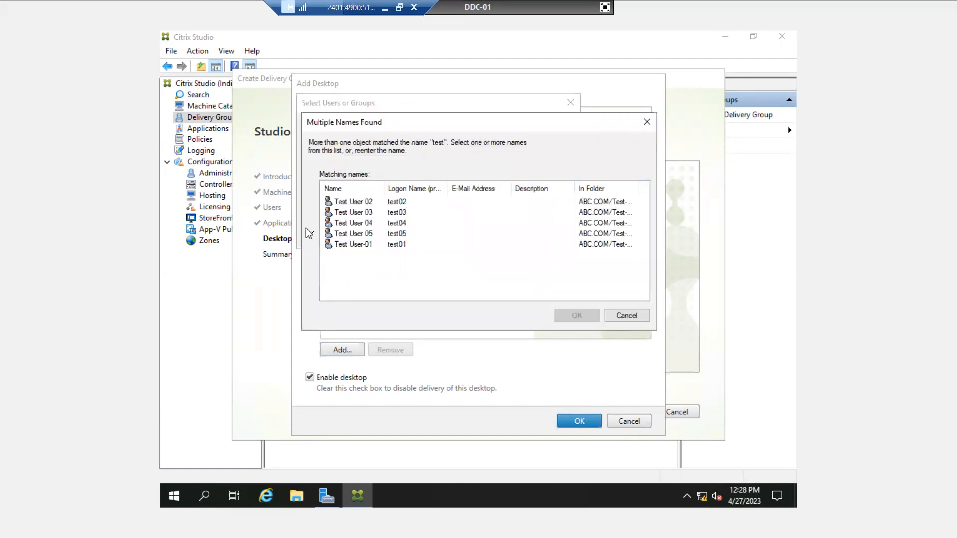
{"action": "left_click", "coordinate": [352, 245]}
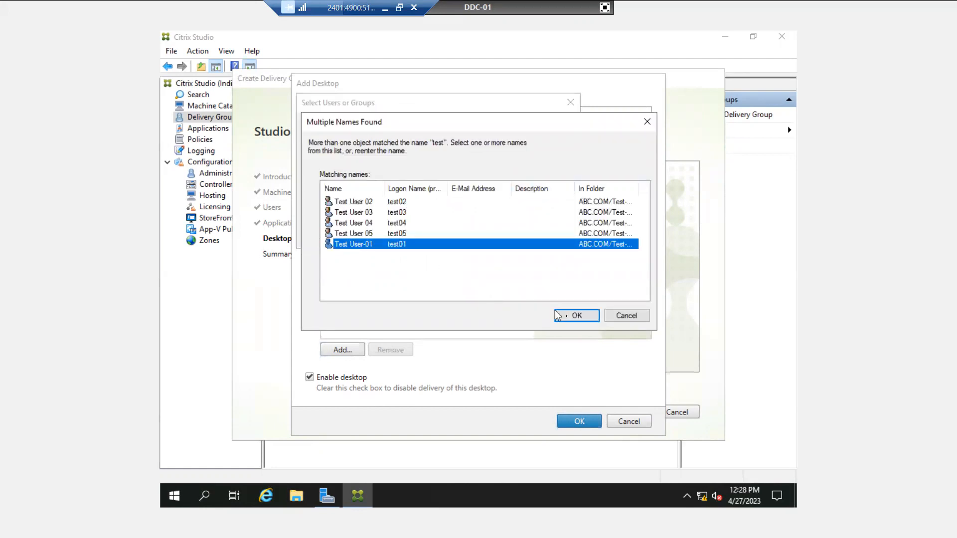
{"action": "left_click", "coordinate": [570, 317]}
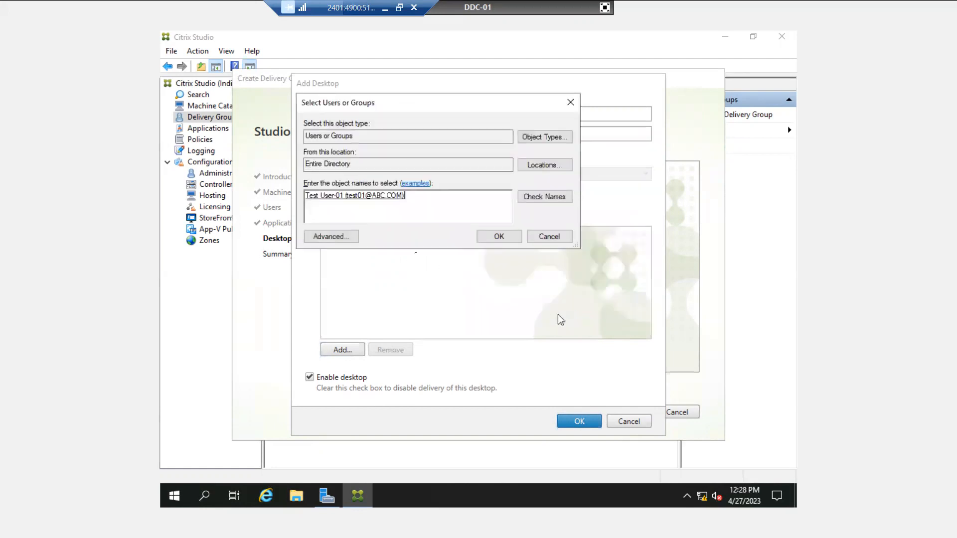
{"action": "left_click", "coordinate": [490, 237]}
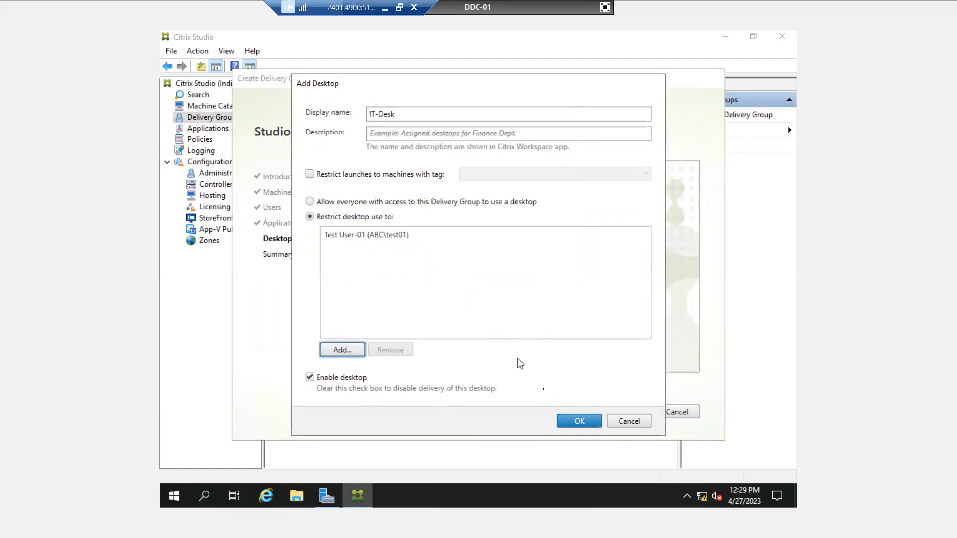
{"action": "left_click", "coordinate": [567, 421]}
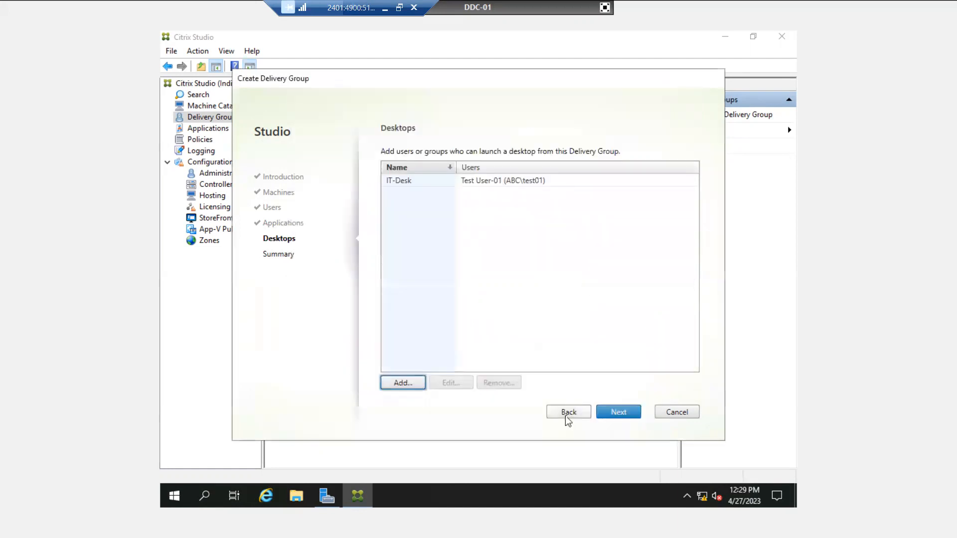
{"action": "left_click", "coordinate": [619, 412]}
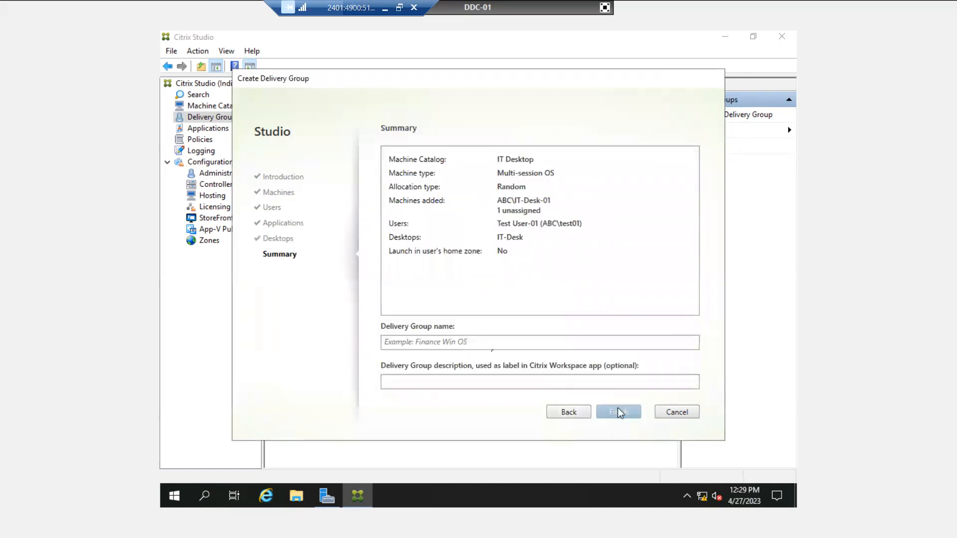
Name the delivery group 'IT Team', finish the wizard, and bring up the Citrix Intro slides
{"action": "left_click", "coordinate": [432, 343]}
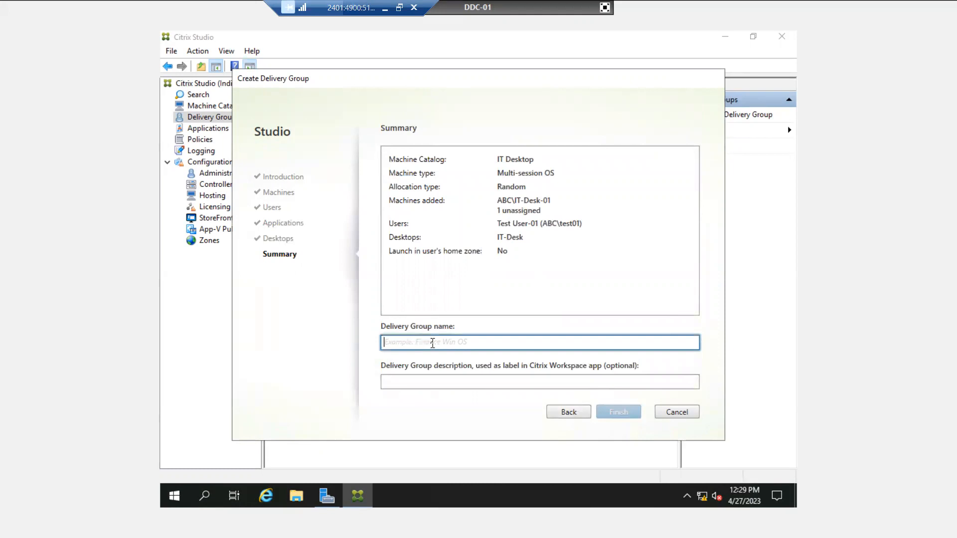
{"action": "type", "text": "I"}
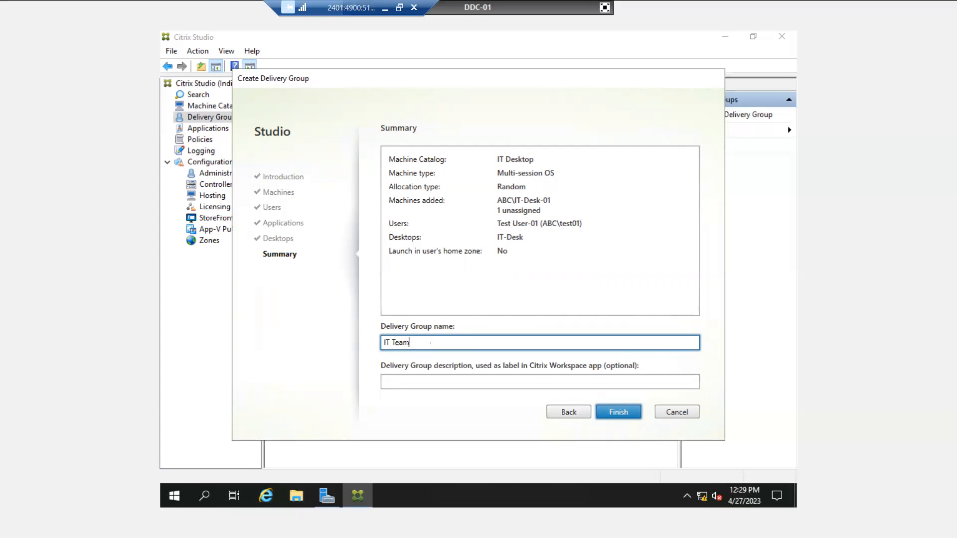
{"action": "type", "text": "T Team"}
{"action": "left_click", "coordinate": [609, 415]}
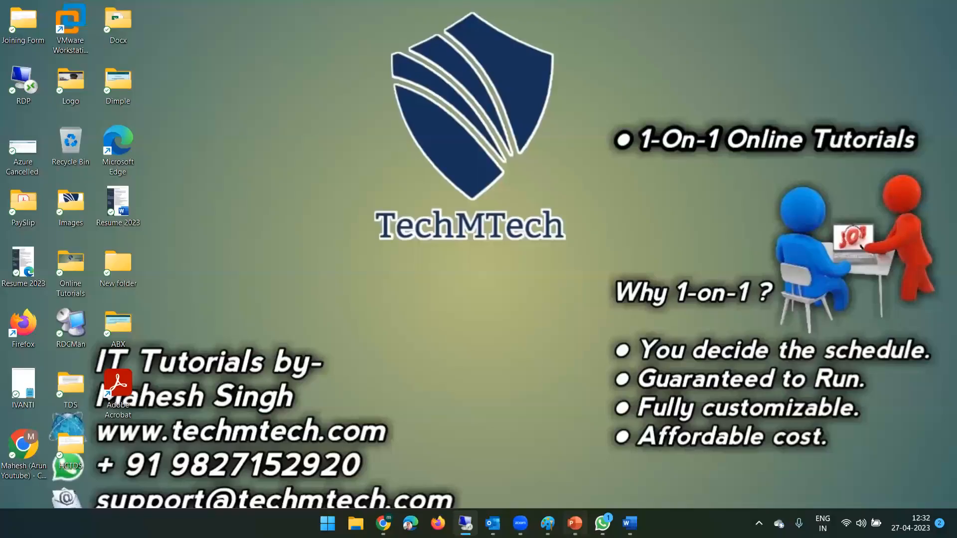
{"action": "left_click", "coordinate": [574, 523]}
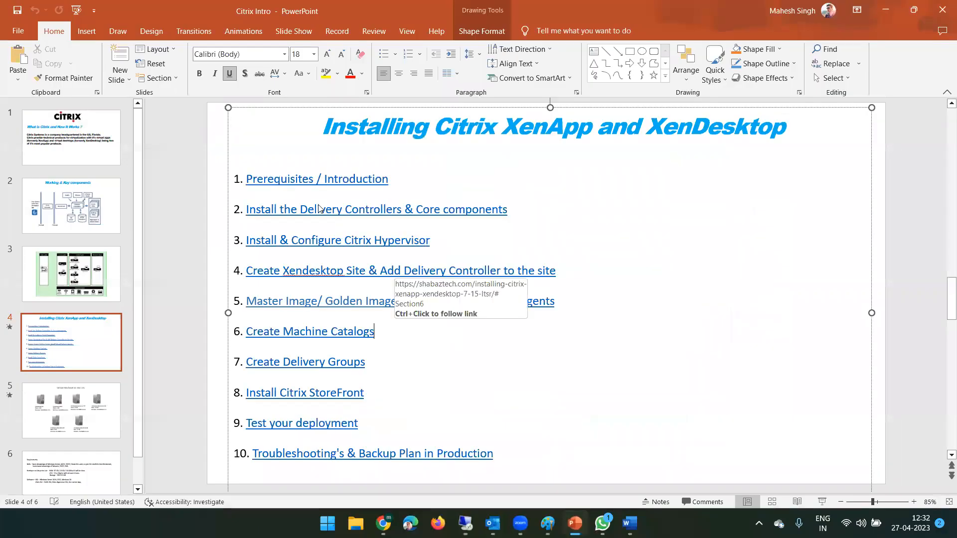
Emphasise the Create Machine Catalogs, Create Delivery Groups and Install Citrix StoreFront agenda items
{"action": "scroll", "coordinate": [273, 321], "scroll_direction": "down", "scroll_amount": 1}
{"action": "double_click", "coordinate": [272, 319]}
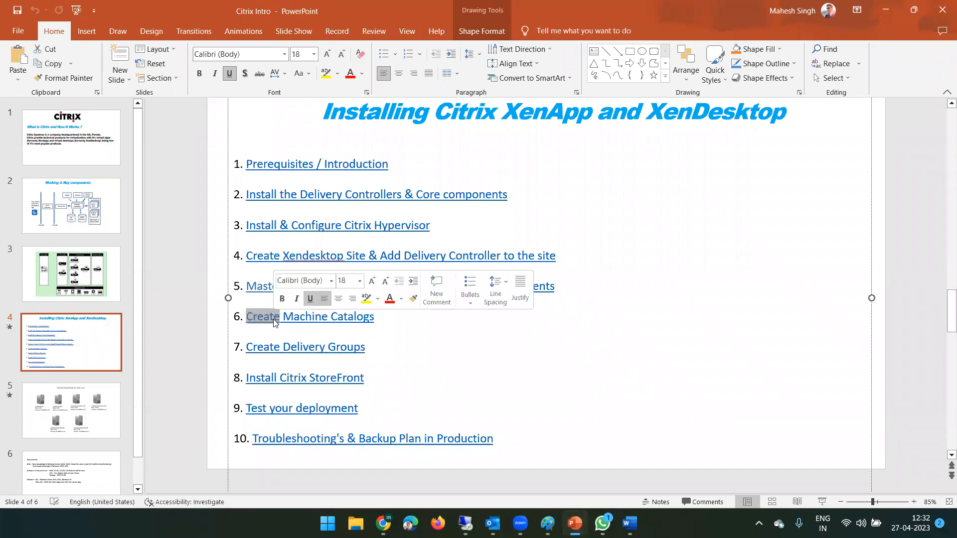
{"action": "double_click", "coordinate": [268, 349]}
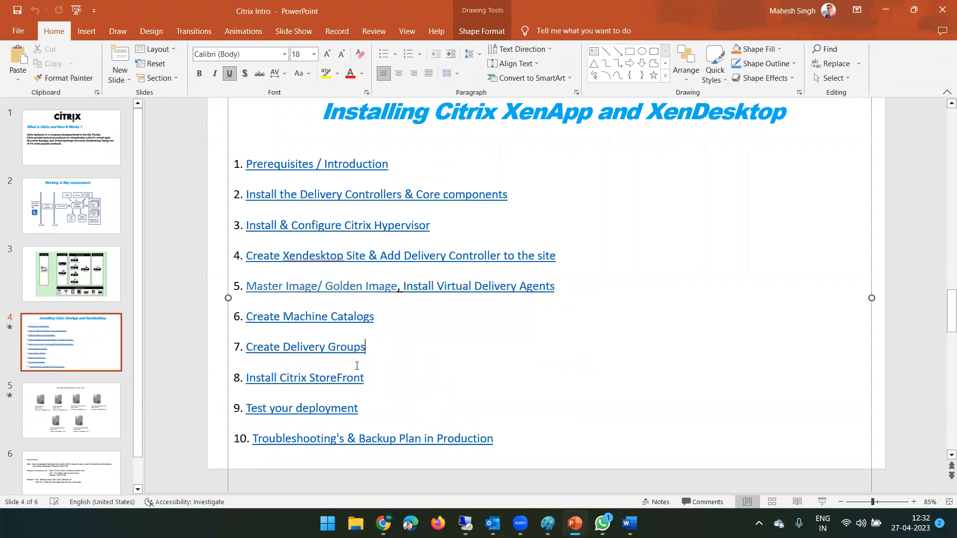
{"action": "double_click", "coordinate": [277, 381]}
Select and deselect words of the 'Install Citrix StoreFront' line, then return to DDC-01
{"action": "double_click", "coordinate": [364, 383]}
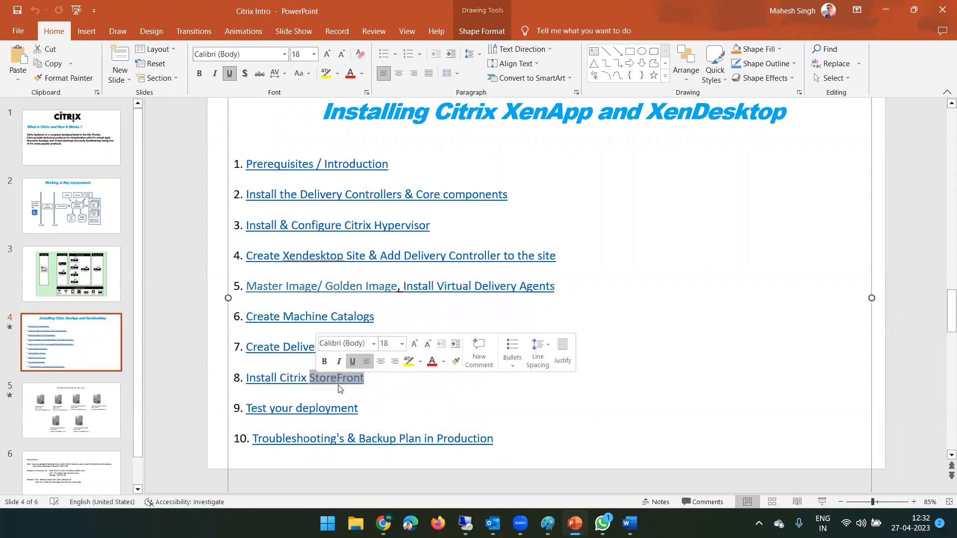
{"action": "left_click", "coordinate": [362, 384]}
{"action": "double_click", "coordinate": [251, 381]}
{"action": "left_click", "coordinate": [286, 379]}
{"action": "double_click", "coordinate": [286, 379]}
{"action": "double_click", "coordinate": [321, 380]}
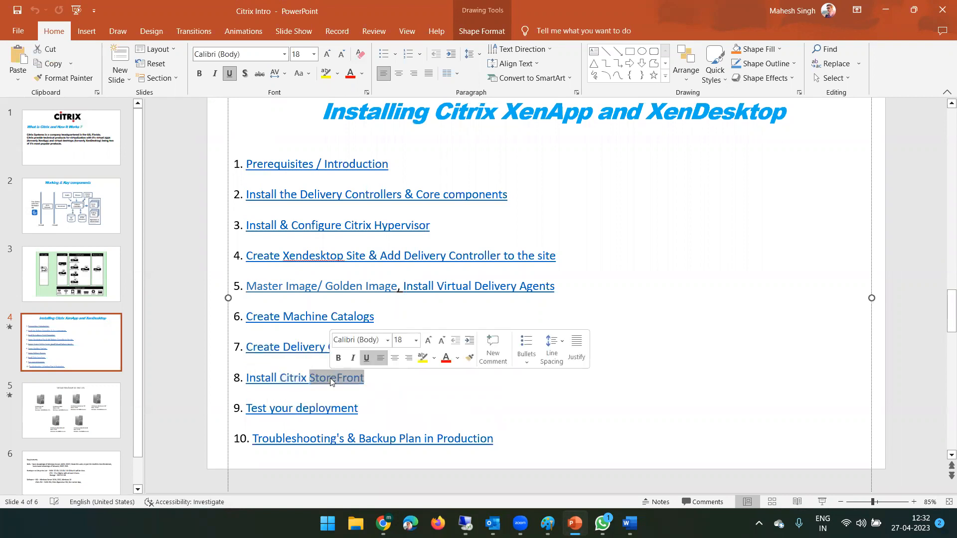
{"action": "double_click", "coordinate": [269, 381]}
{"action": "left_click", "coordinate": [313, 380]}
{"action": "double_click", "coordinate": [297, 379]}
{"action": "double_click", "coordinate": [333, 383]}
{"action": "left_click", "coordinate": [376, 384]}
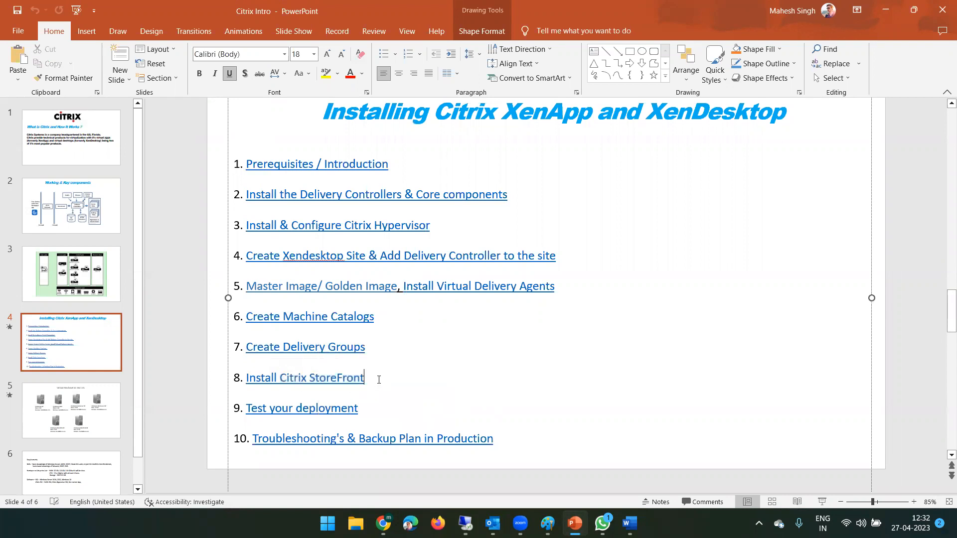
{"action": "triple_click", "coordinate": [311, 381]}
{"action": "left_click", "coordinate": [380, 386]}
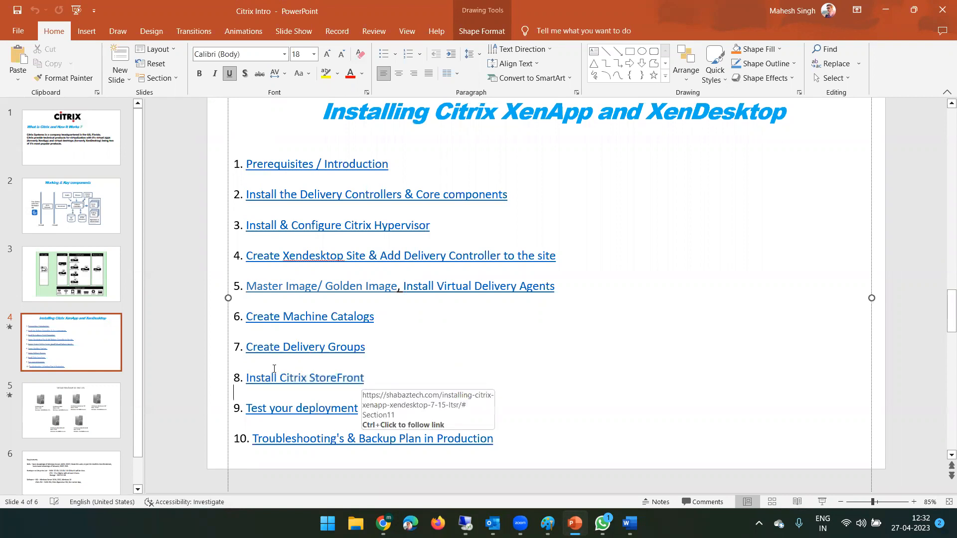
{"action": "double_click", "coordinate": [285, 382]}
{"action": "left_click", "coordinate": [344, 379]}
{"action": "double_click", "coordinate": [344, 380]}
{"action": "left_click", "coordinate": [561, 430]}
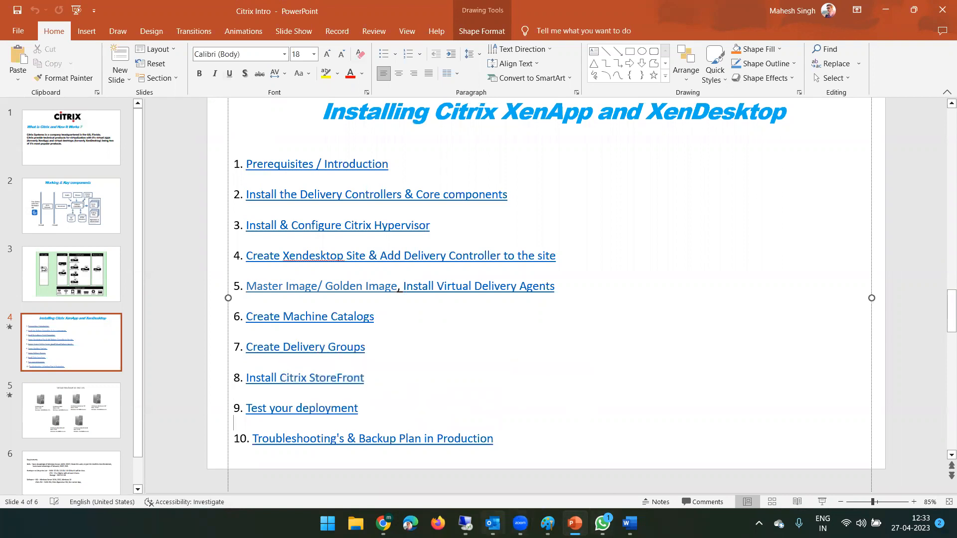
{"action": "left_click", "coordinate": [465, 523]}
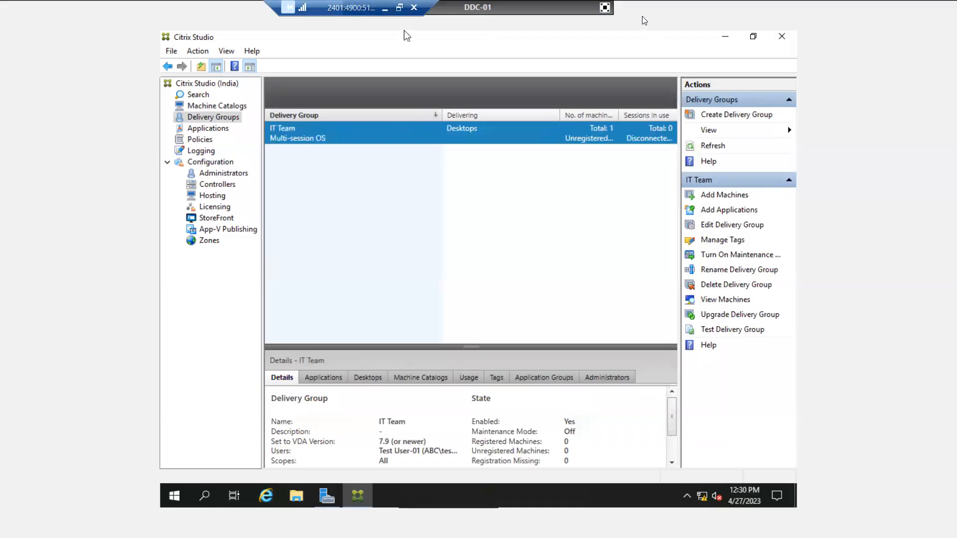
Power on the SF-01 virtual machine and view its console scaled to fit
{"action": "left_click", "coordinate": [606, 7]}
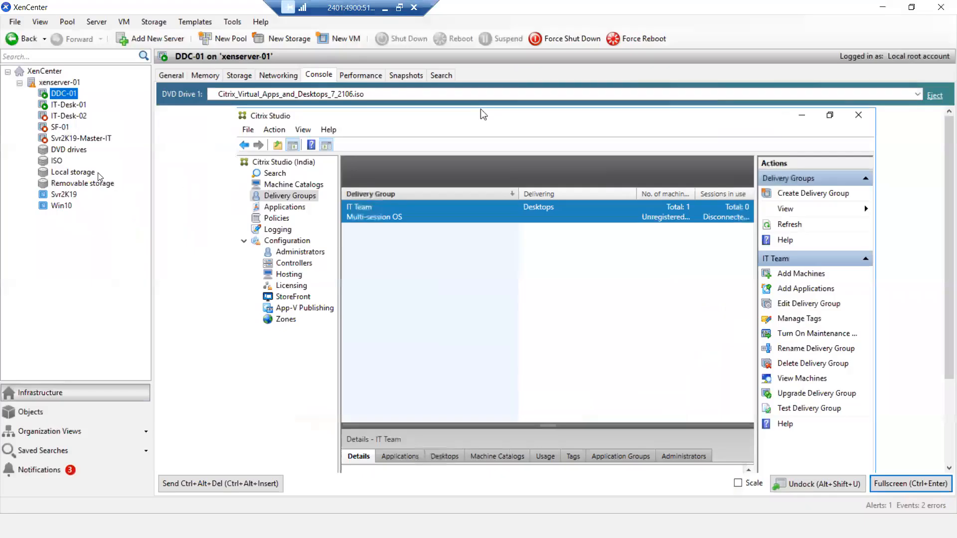
{"action": "left_click", "coordinate": [59, 128]}
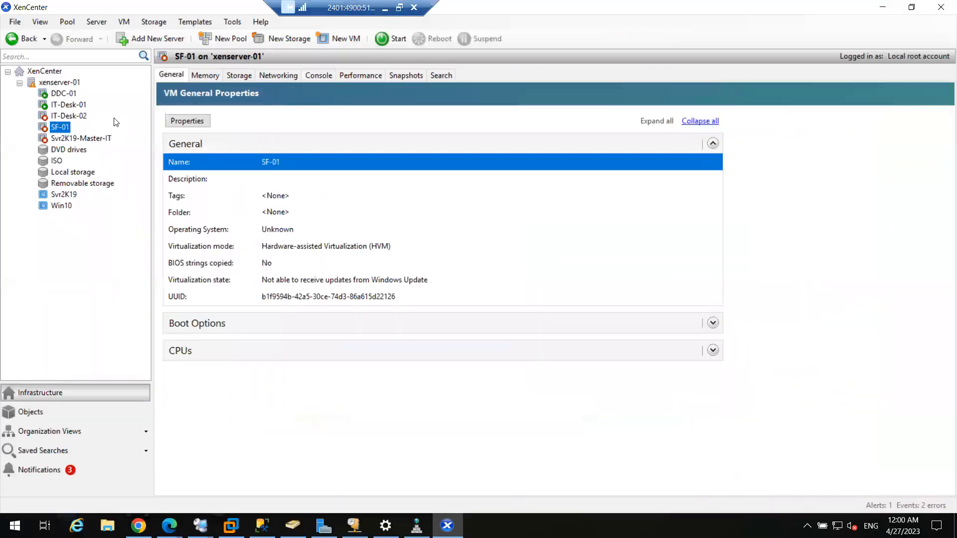
{"action": "left_click", "coordinate": [398, 39]}
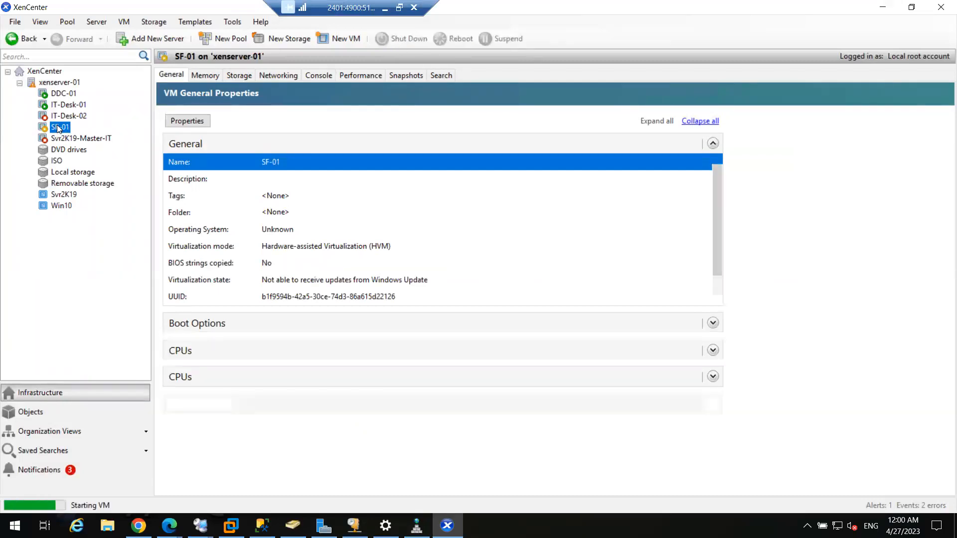
{"action": "left_click", "coordinate": [318, 77]}
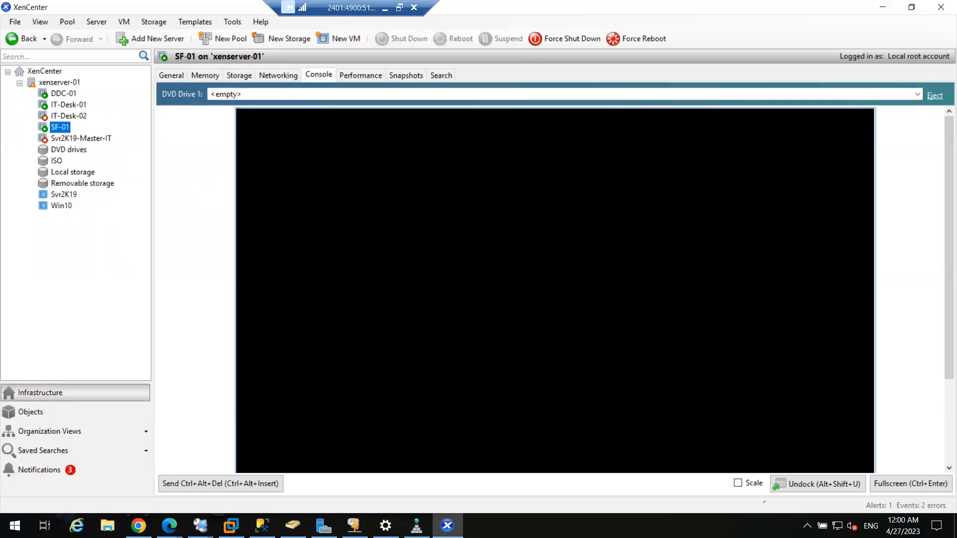
{"action": "left_click", "coordinate": [738, 483]}
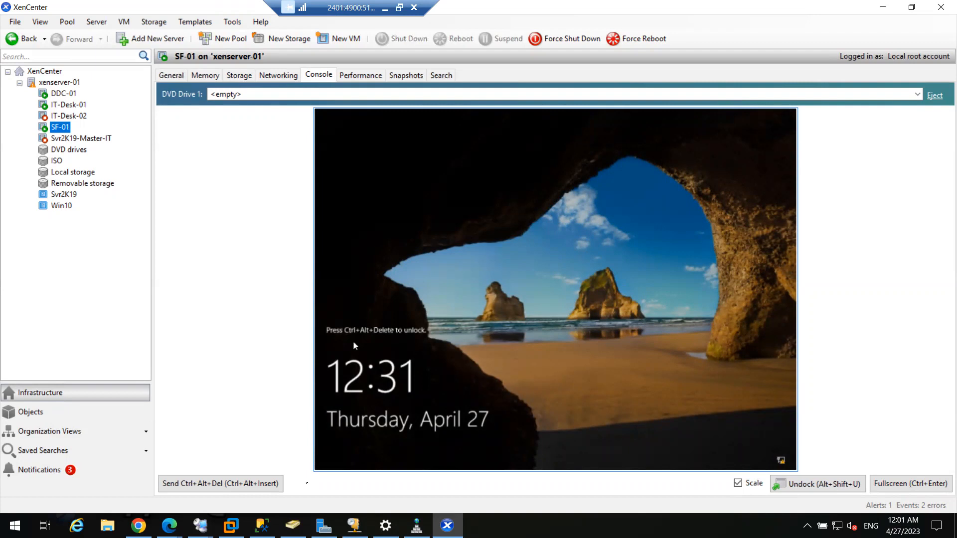
Sign in to SF-01 as another user, entering the domain user name and password
{"action": "left_click", "coordinate": [184, 486]}
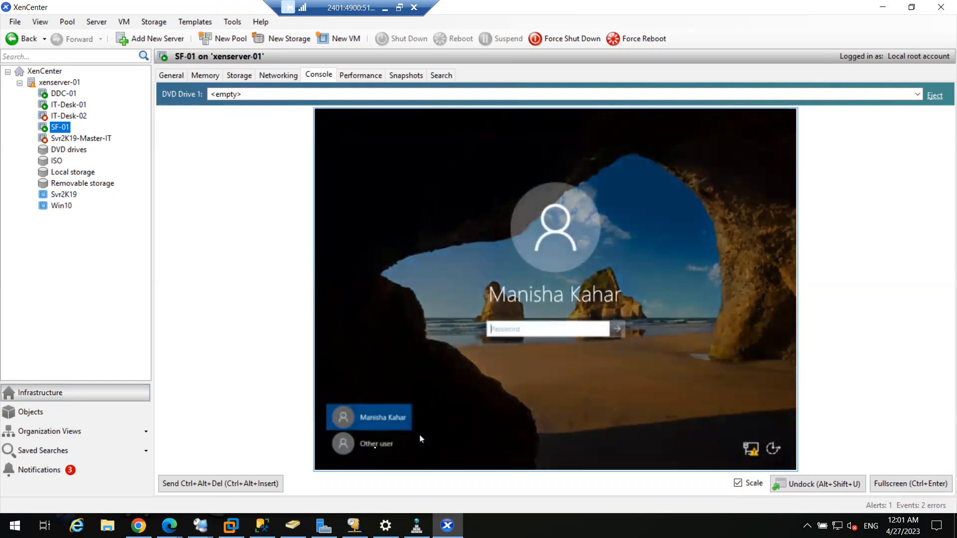
{"action": "left_click", "coordinate": [354, 446]}
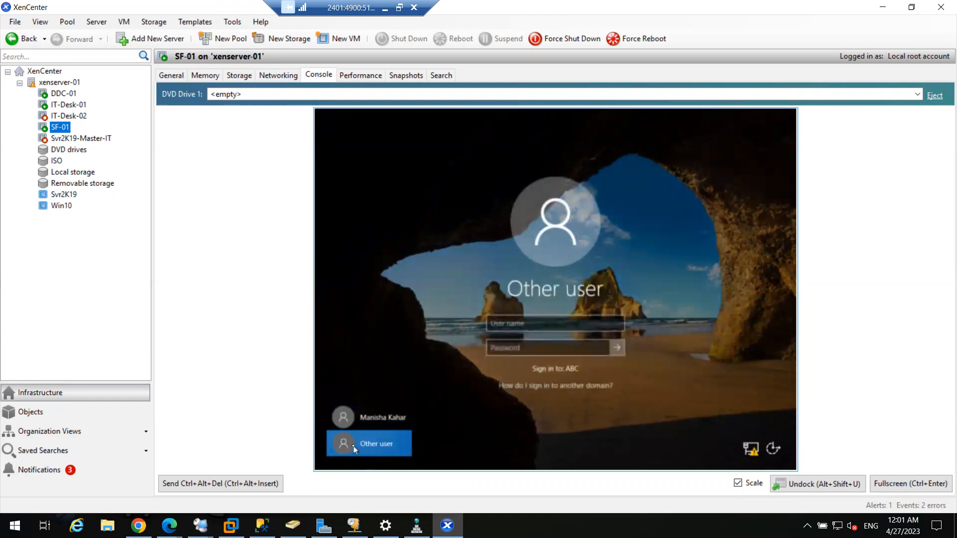
{"action": "left_click", "coordinate": [519, 325]}
{"action": "type", "text": "ms1"}
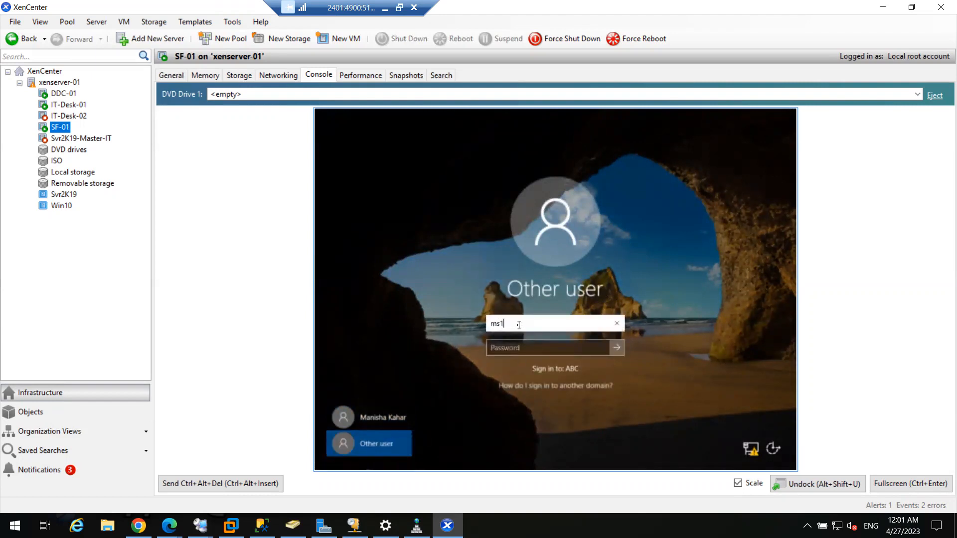
{"action": "type", "text": "85426"}
{"action": "key", "text": "Tab"}
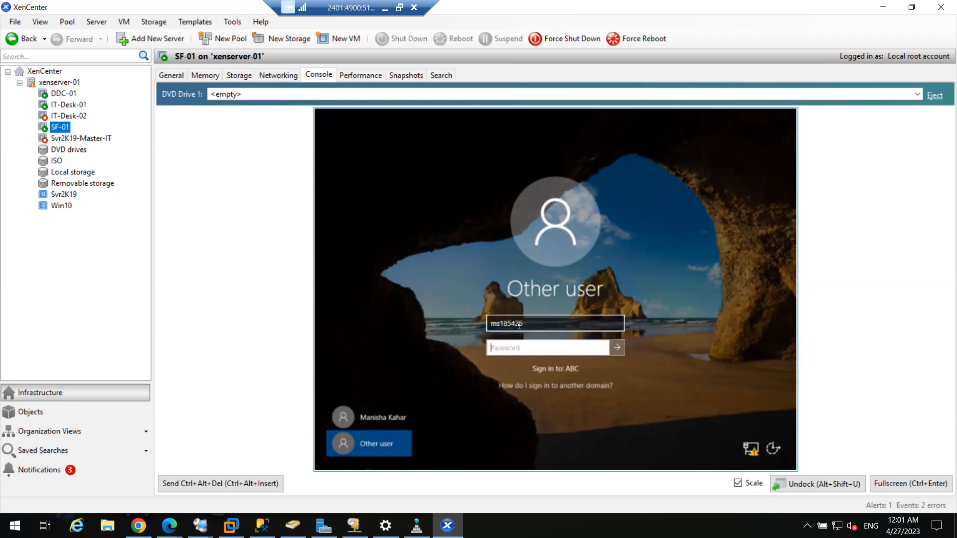
{"action": "type", "text": "•••••••••"}
{"action": "key", "text": "Return"}
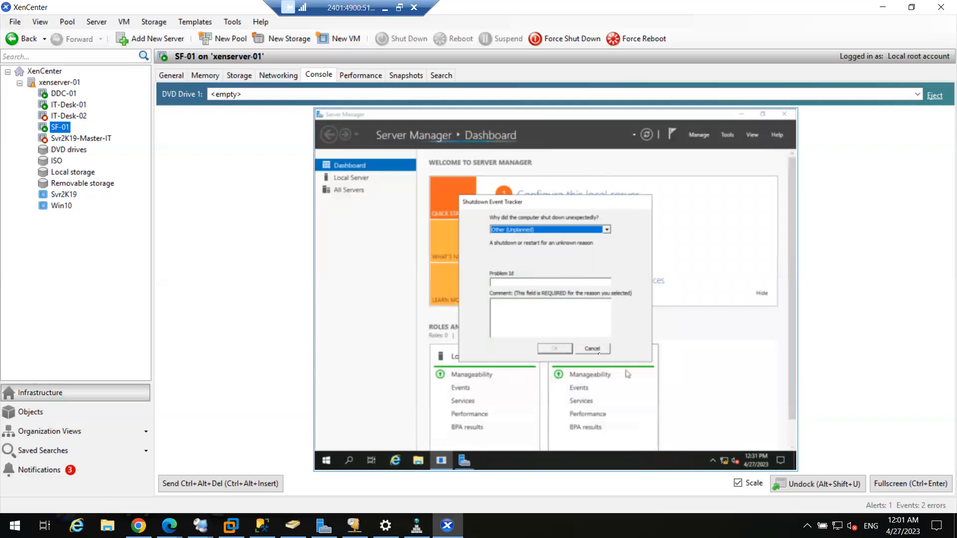
Dismiss the Shutdown Event Tracker, mount Citrix_Virtual_Apps_and_Desktops_7_2106.iso, and show SF-01 full screen
{"action": "left_click", "coordinate": [598, 350]}
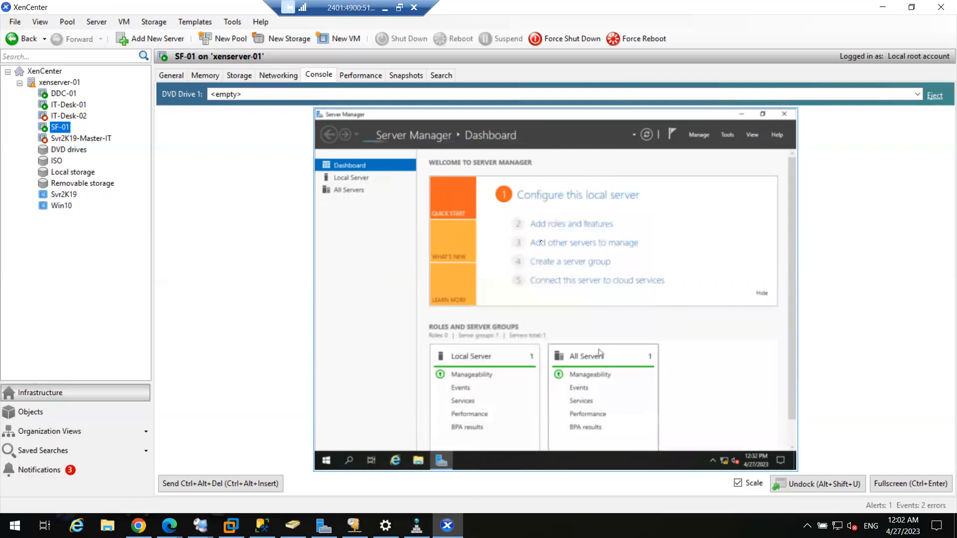
{"action": "left_click", "coordinate": [459, 96]}
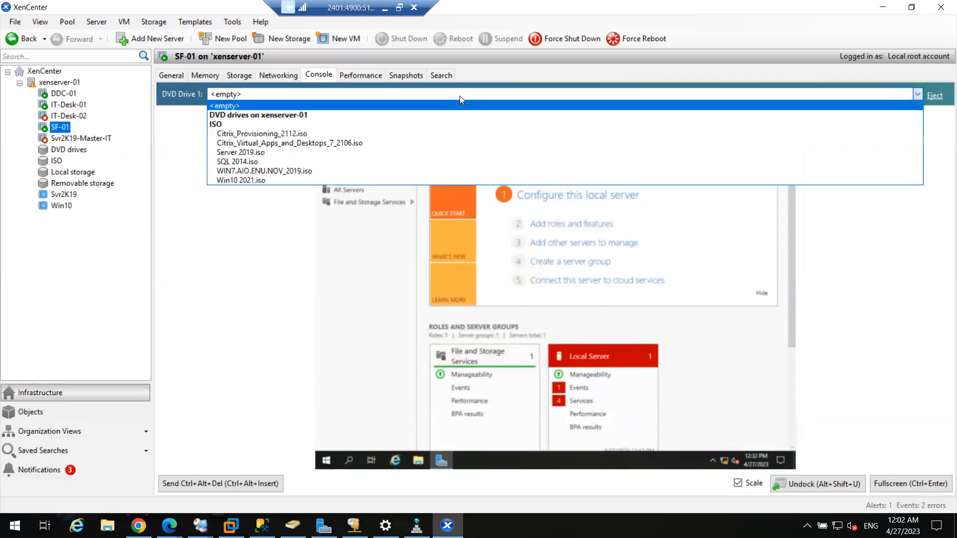
{"action": "left_click", "coordinate": [372, 143]}
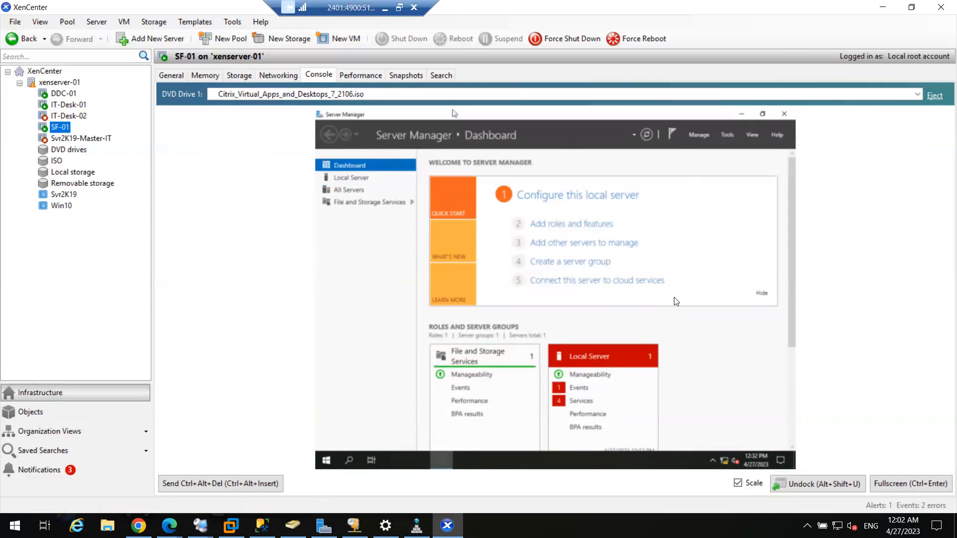
{"action": "left_click", "coordinate": [897, 484]}
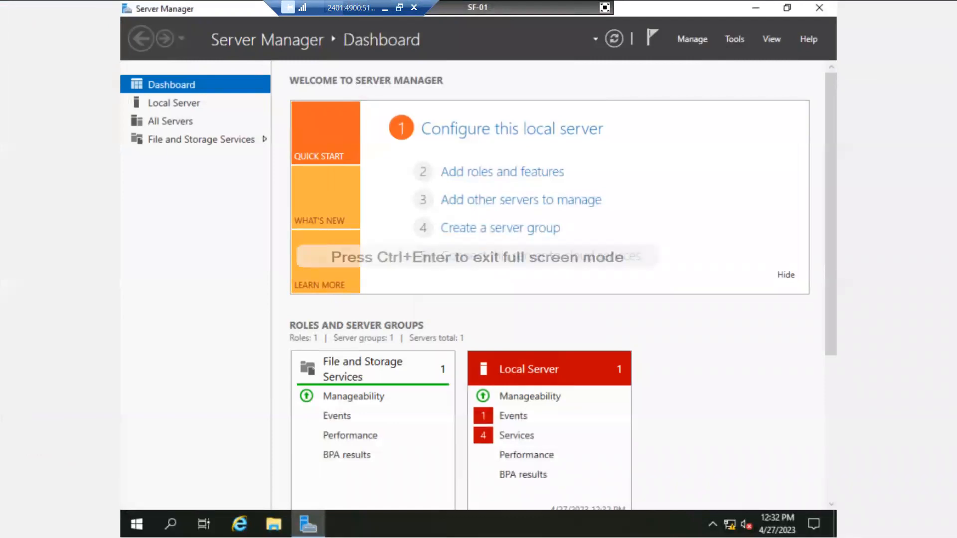
Run the Citrix Virtual Apps and Desktops installer from the CVAD 2106 disc (D:) via File Explorer
{"action": "left_click", "coordinate": [274, 524]}
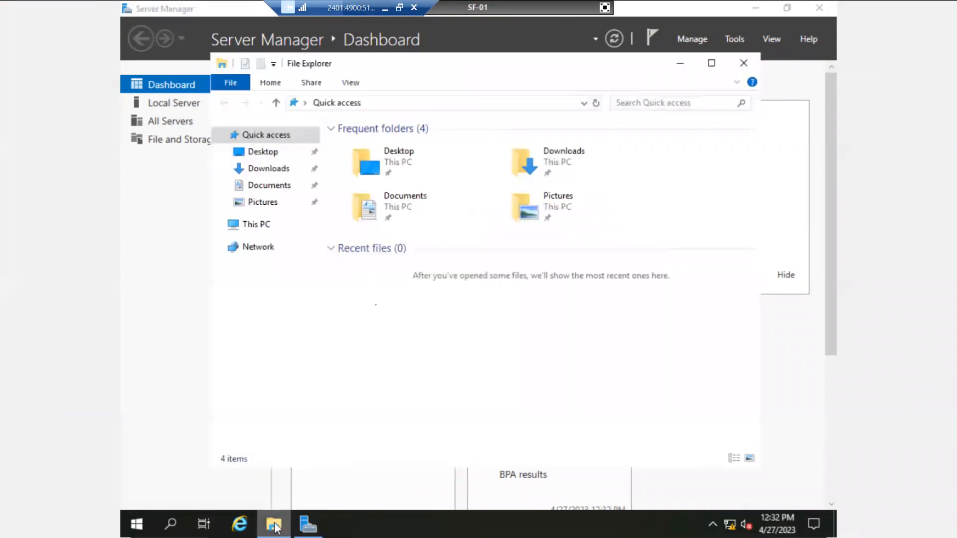
{"action": "left_click", "coordinate": [256, 225]}
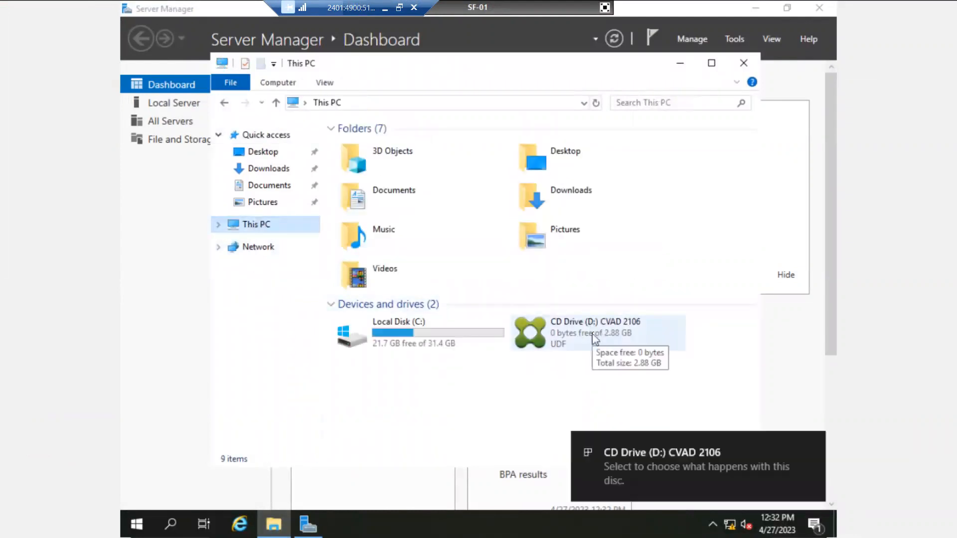
{"action": "right_click", "coordinate": [593, 336]}
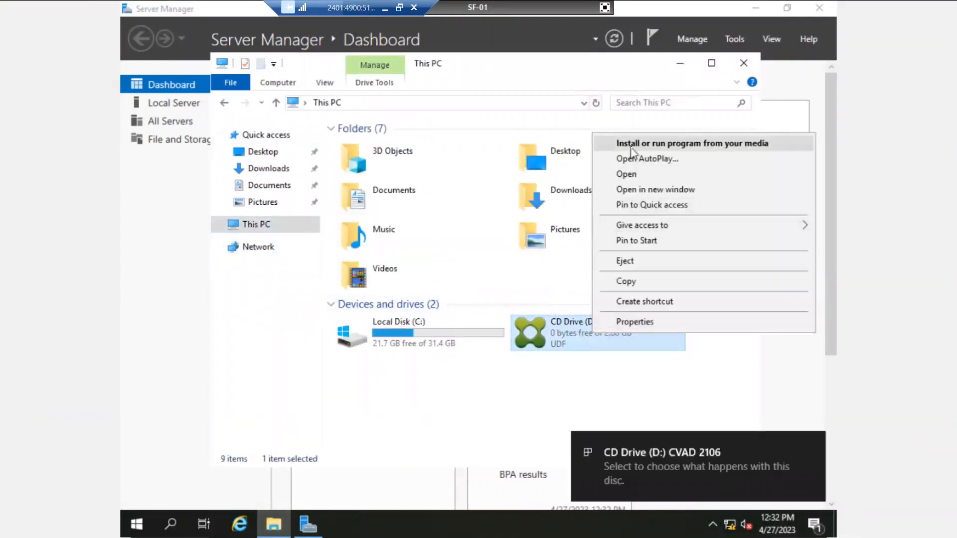
{"action": "left_click", "coordinate": [630, 148]}
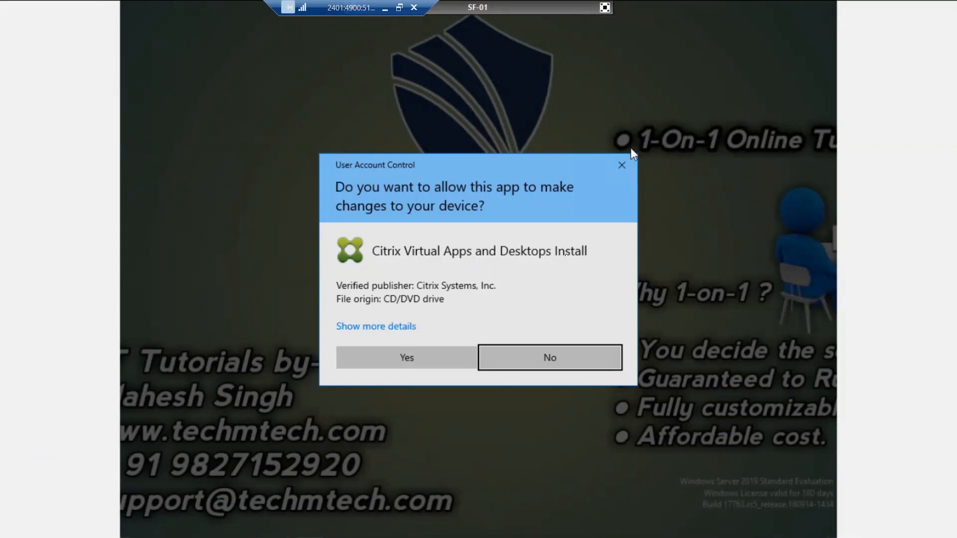
Approve the installer's permission prompt, start Virtual Apps and Desktops, and choose Citrix StoreFront
{"action": "left_click", "coordinate": [404, 363]}
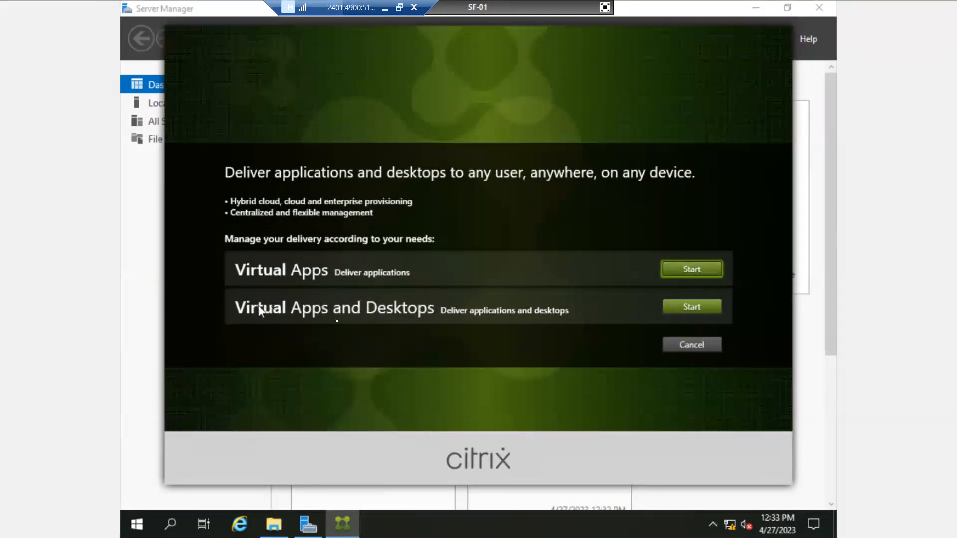
{"action": "left_click", "coordinate": [706, 308]}
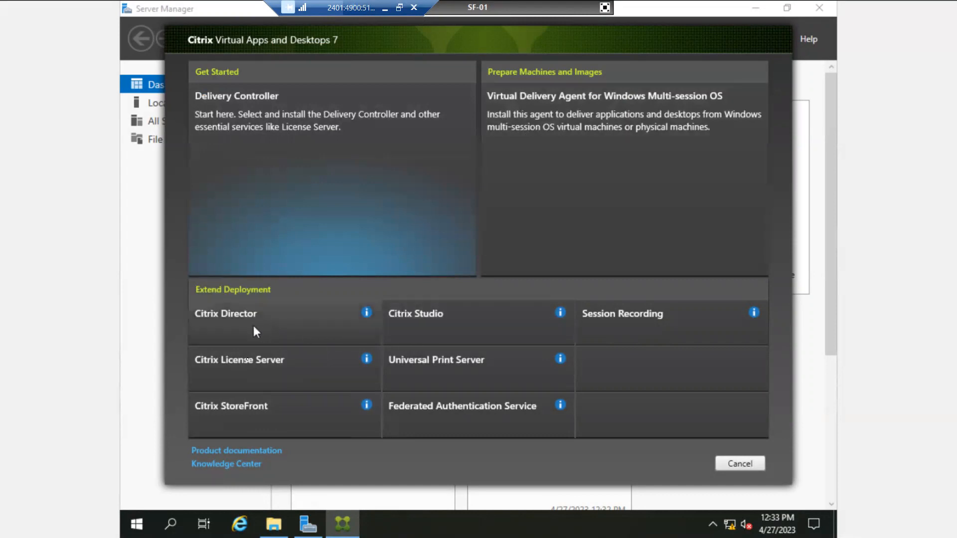
{"action": "left_click", "coordinate": [249, 417]}
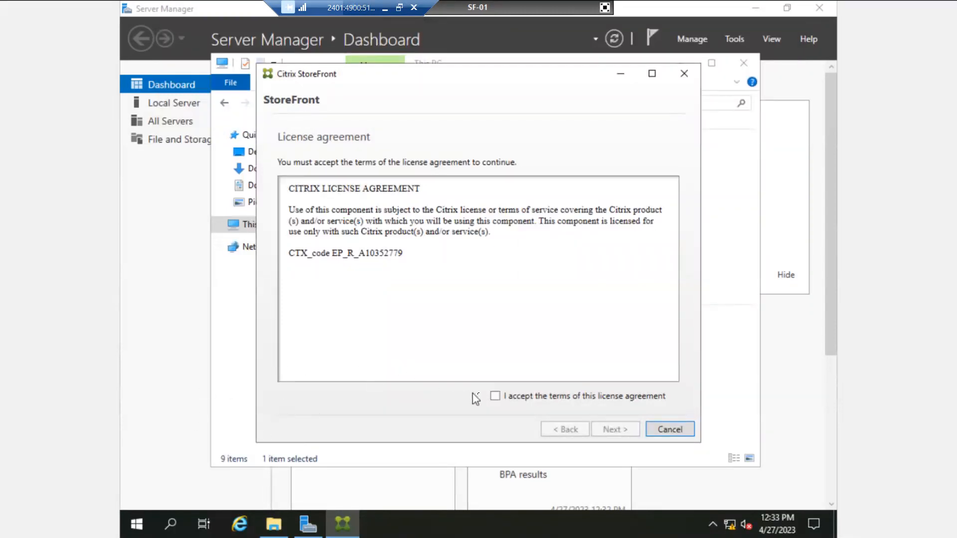
Accept the StoreFront license terms, pass the prerequisites review, and start installing StoreFront and IIS
{"action": "left_click", "coordinate": [494, 396]}
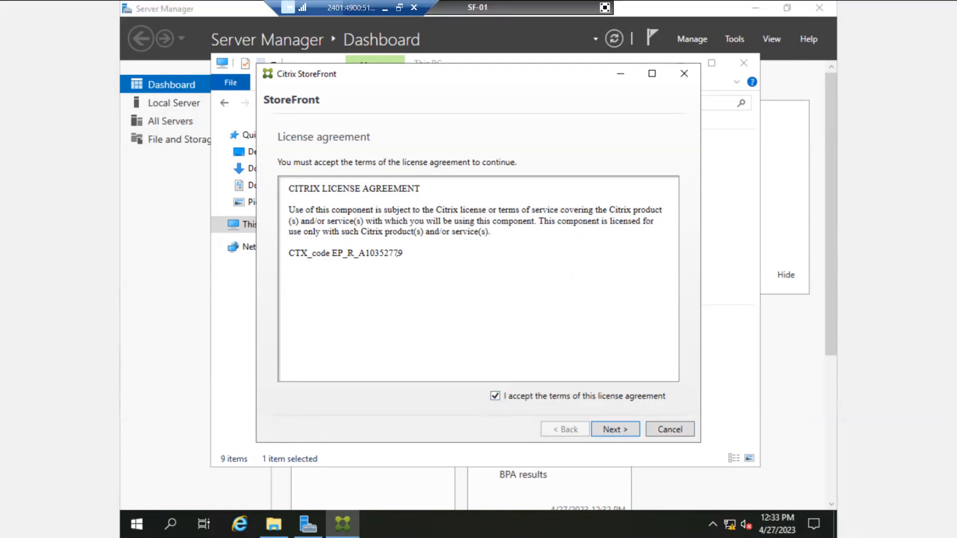
{"action": "left_click", "coordinate": [615, 430]}
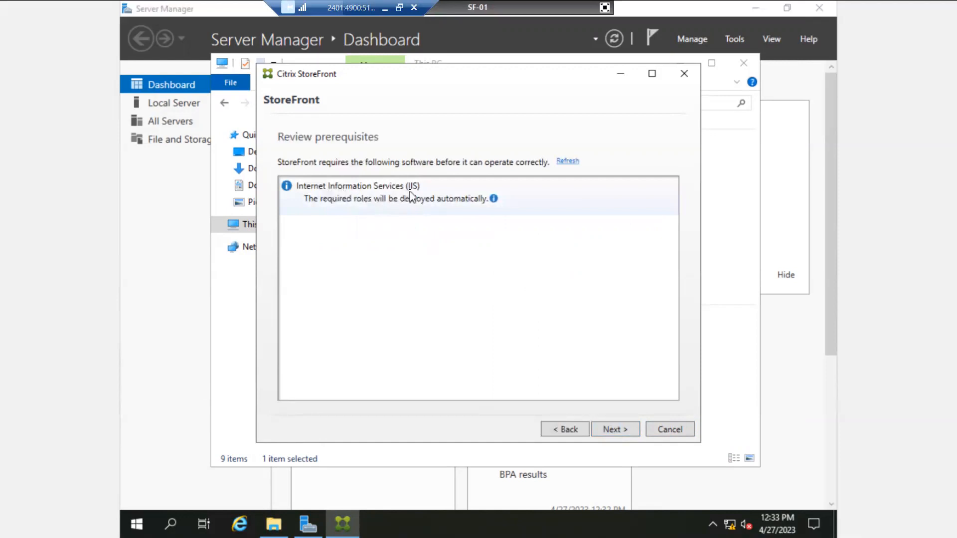
{"action": "left_click", "coordinate": [618, 431]}
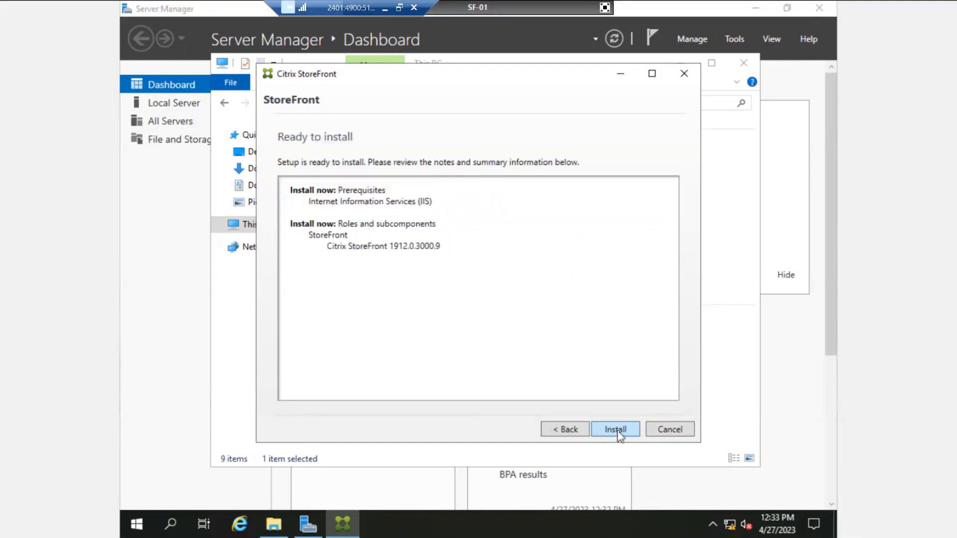
{"action": "left_click", "coordinate": [617, 431]}
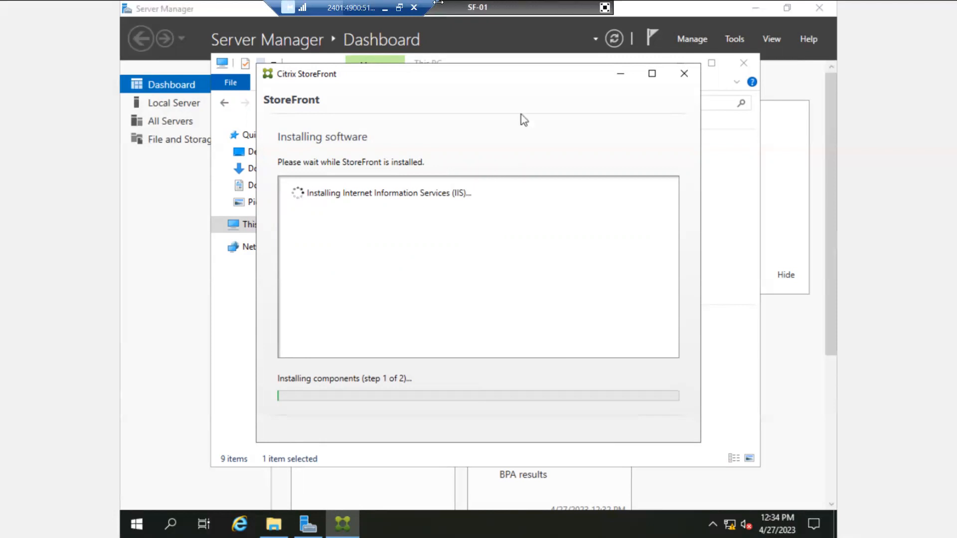
Minimize the remote session and highlight the 'Install Citrix StoreFront' and 'Test your deployment' agenda lines
{"action": "left_click", "coordinate": [385, 11]}
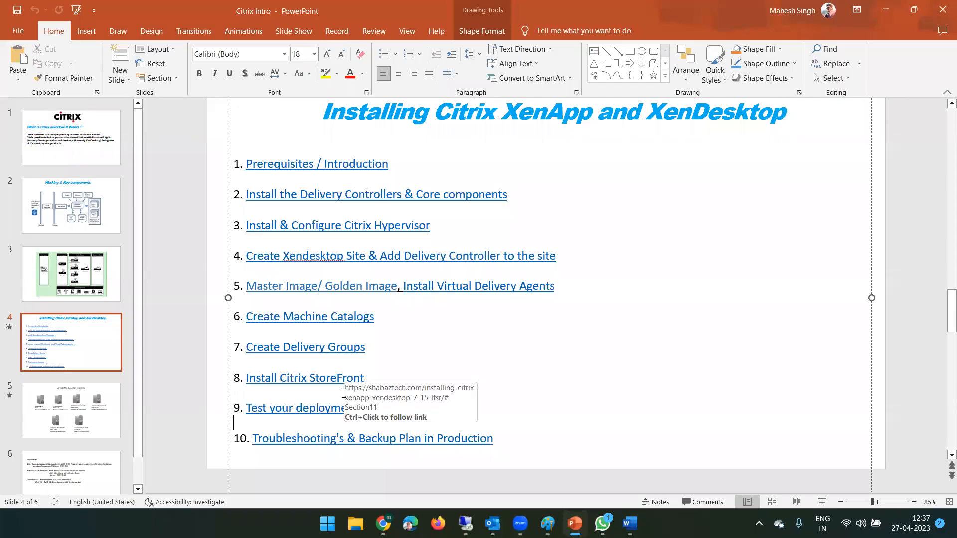
{"action": "left_click_drag", "start_coordinate": [340, 380], "coordinate": [246, 378]}
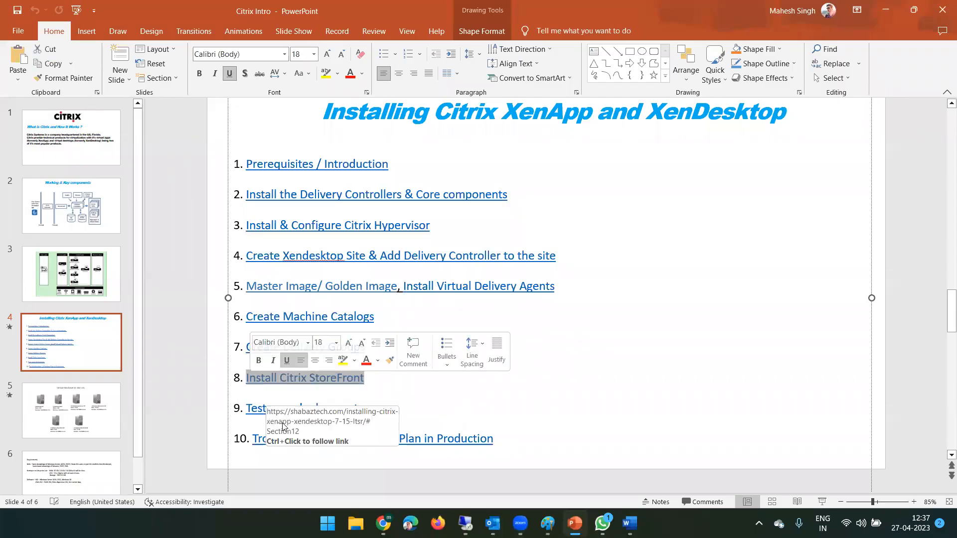
{"action": "left_click_drag", "start_coordinate": [375, 409], "coordinate": [246, 408]}
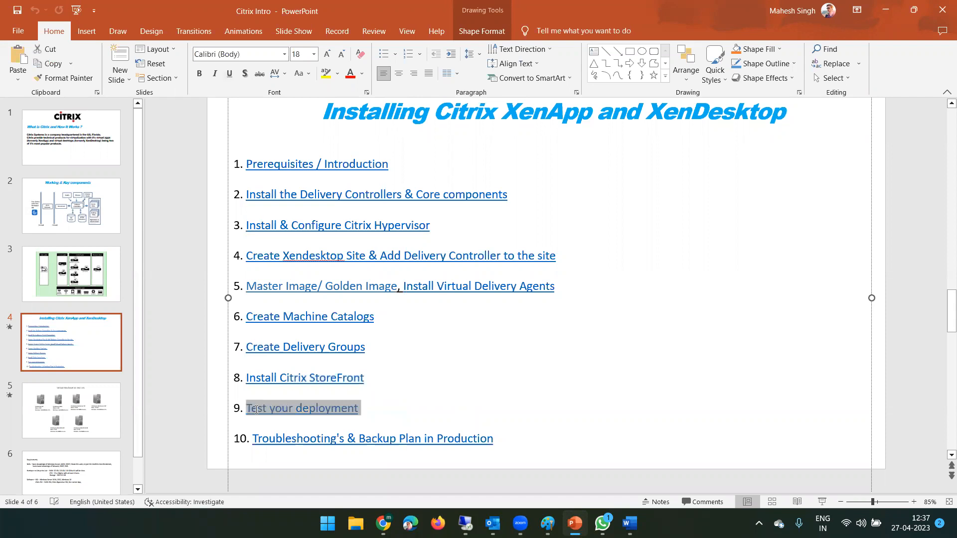
{"action": "left_click", "coordinate": [366, 414]}
{"action": "left_click_drag", "start_coordinate": [376, 409], "coordinate": [231, 408]}
{"action": "left_click", "coordinate": [376, 419]}
{"action": "left_click_drag", "start_coordinate": [381, 409], "coordinate": [246, 409]}
Bring back the SF-01 StoreFront installer session and take XenCenter out of full screen
{"action": "left_click", "coordinate": [466, 523]}
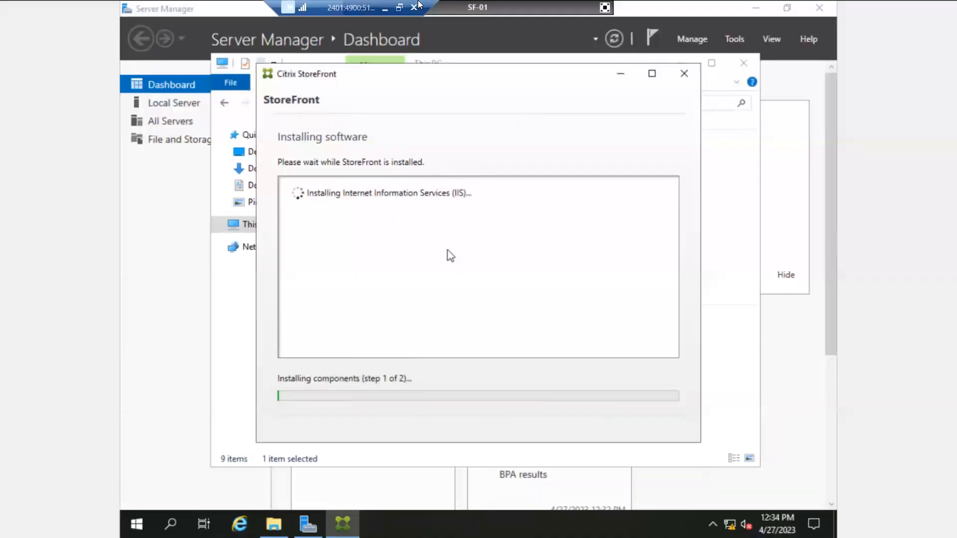
{"action": "left_click", "coordinate": [388, 9]}
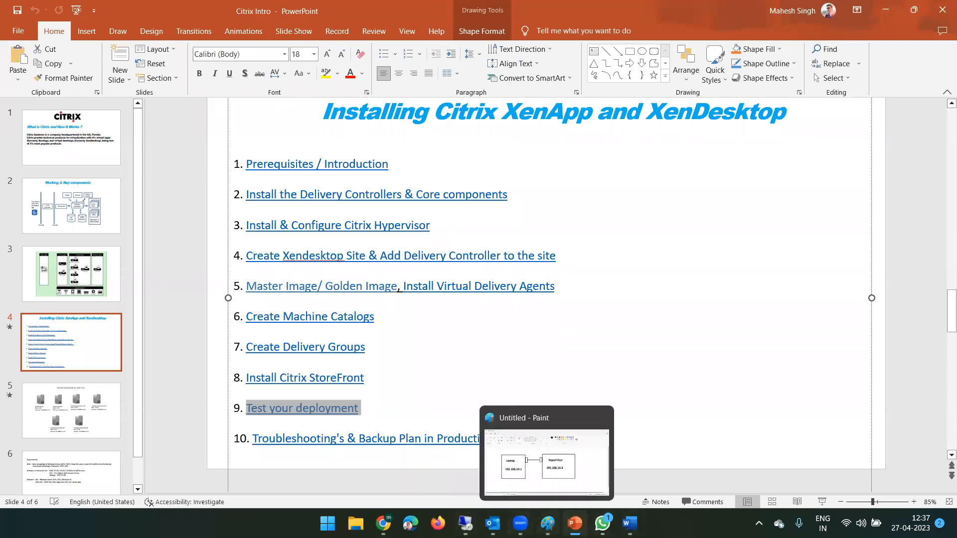
{"action": "left_click", "coordinate": [465, 523]}
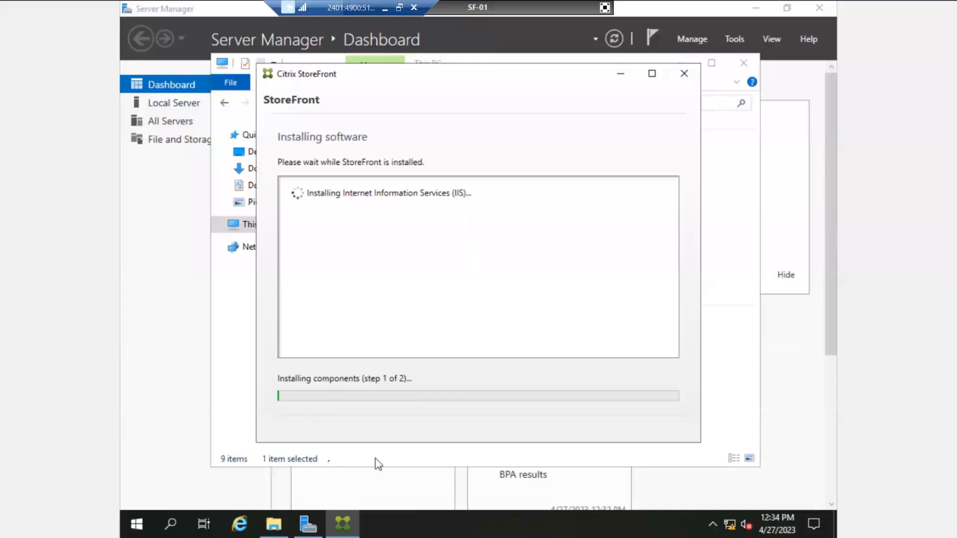
{"action": "left_click", "coordinate": [605, 9]}
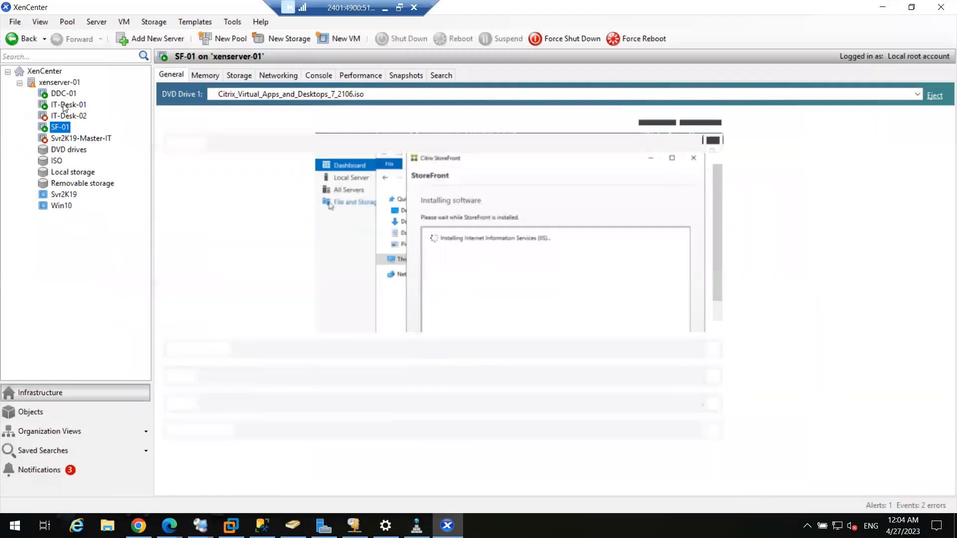
View IT-Desk-01's console, then switch to DDC-01's console showing Citrix Studio's IT Team group
{"action": "left_click", "coordinate": [64, 106]}
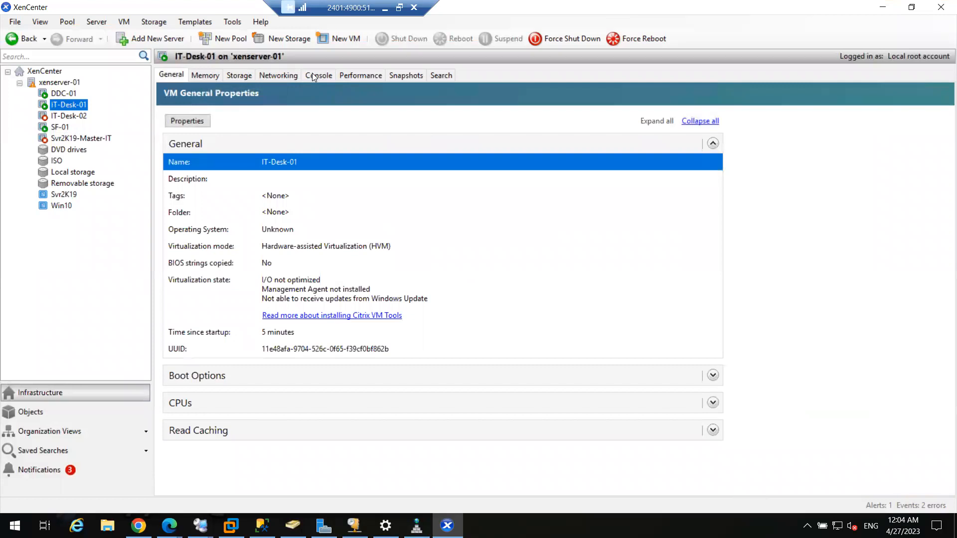
{"action": "left_click", "coordinate": [312, 75]}
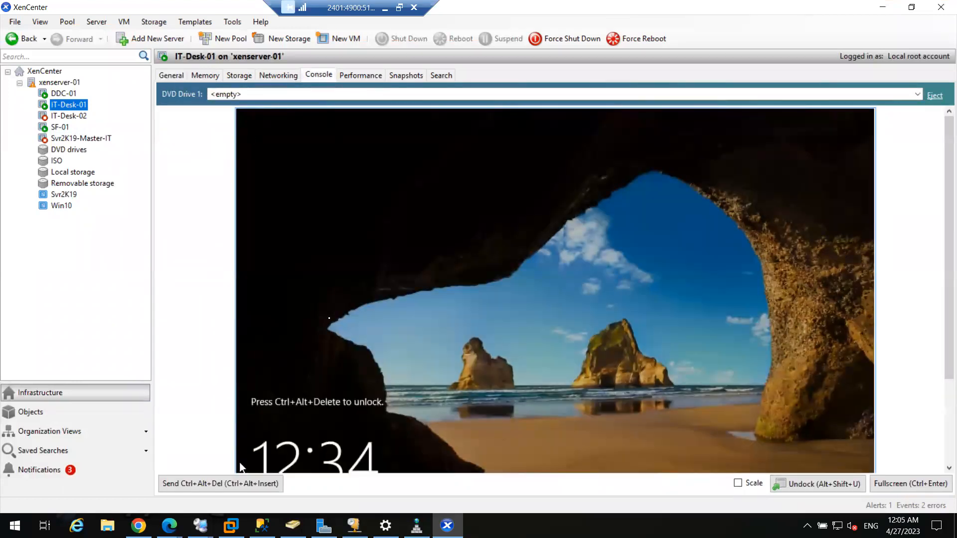
{"action": "left_click", "coordinate": [63, 95]}
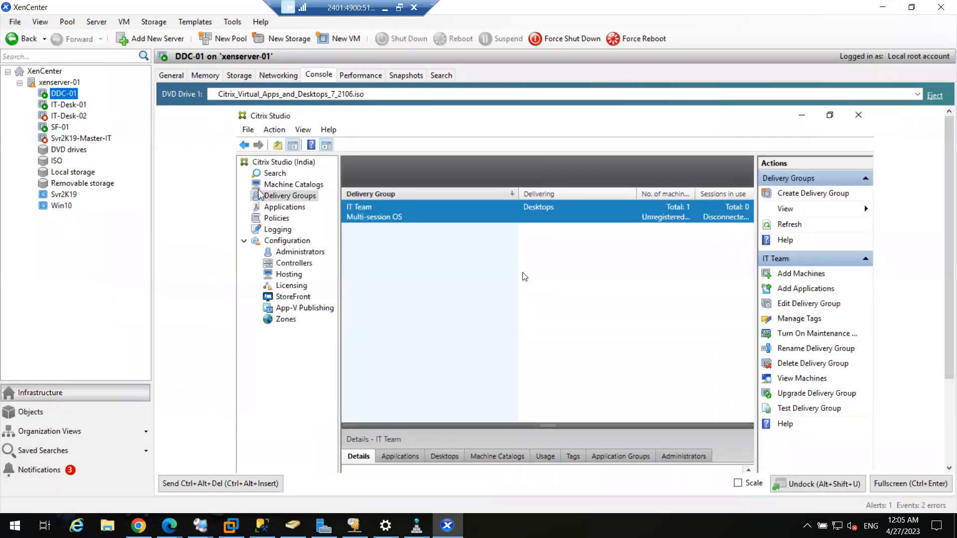
In full screen, list the IT Team delivery group's machines and widen the Name column
{"action": "left_click", "coordinate": [880, 484]}
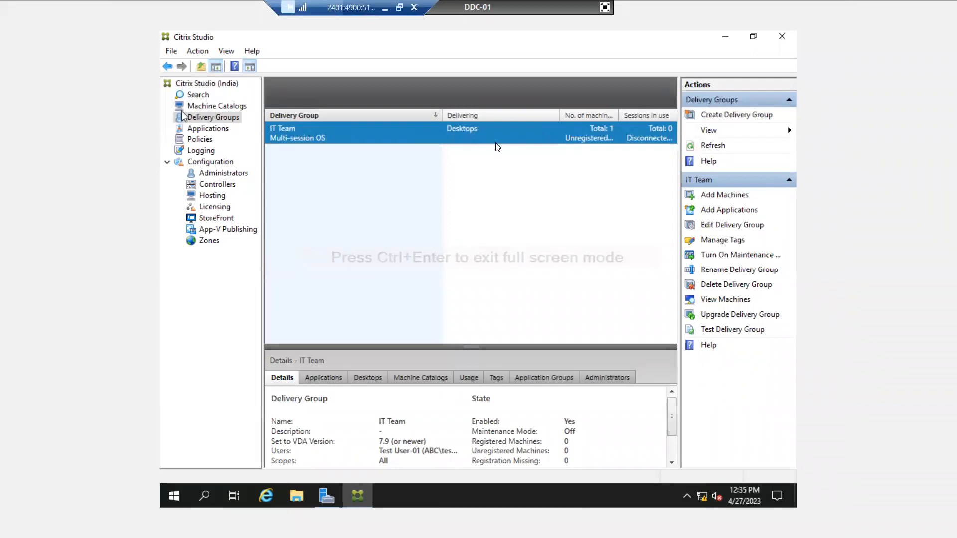
{"action": "double_click", "coordinate": [403, 138]}
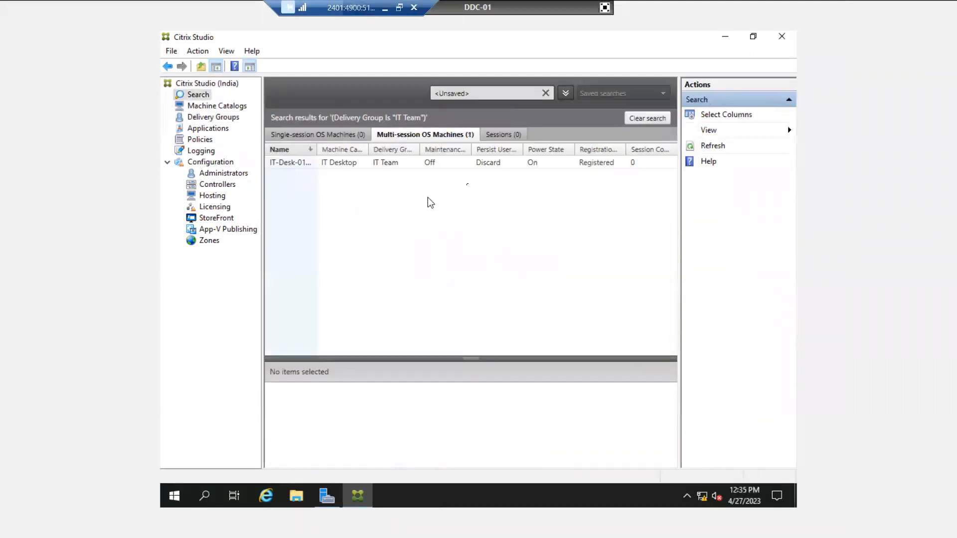
{"action": "left_click", "coordinate": [329, 169]}
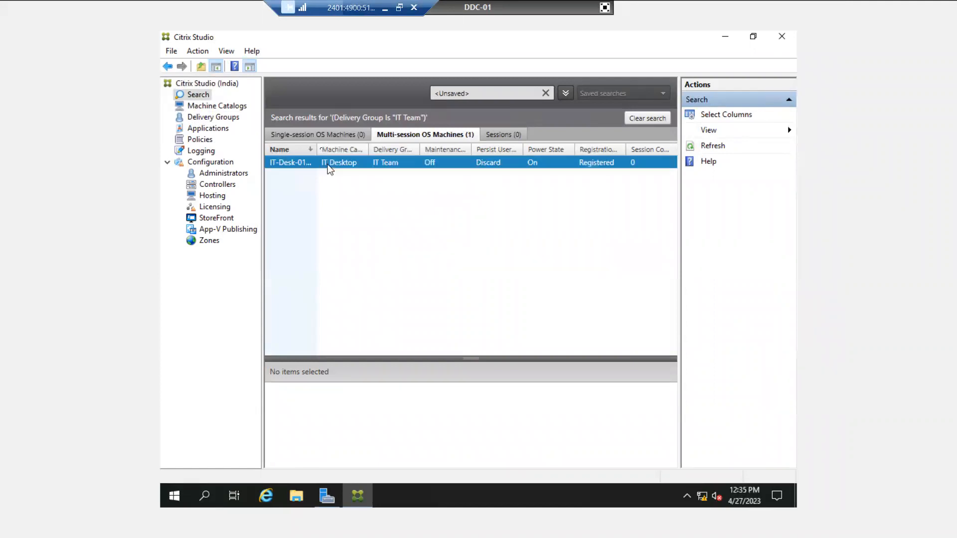
{"action": "left_click_drag", "start_coordinate": [334, 150], "coordinate": [334, 150]}
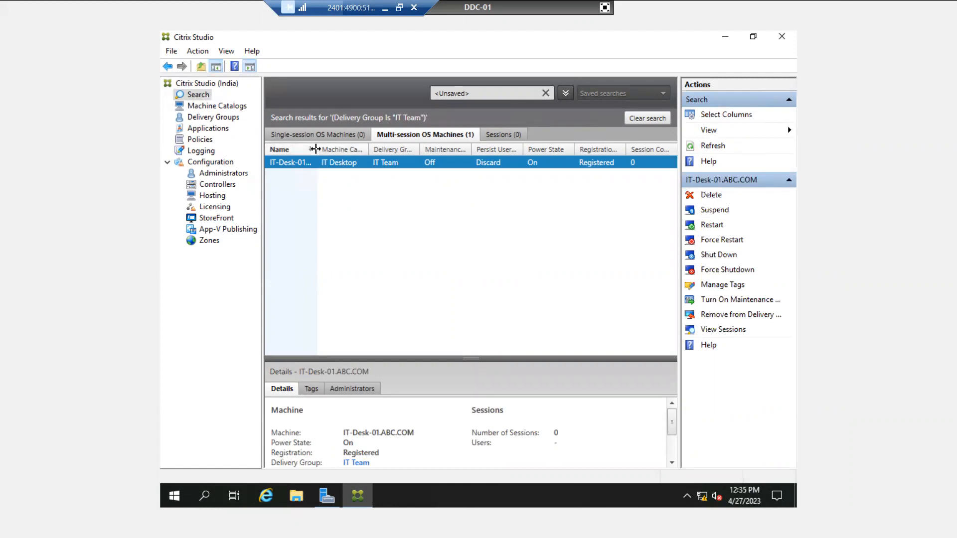
{"action": "left_click_drag", "start_coordinate": [315, 149], "coordinate": [352, 149]}
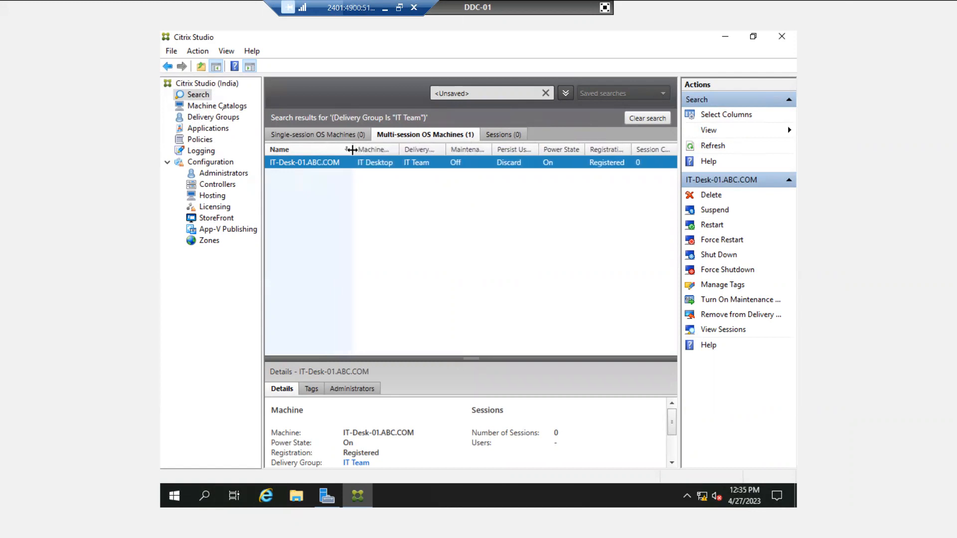
List the IT Desktop catalog's machines, check IT-Desk-01 and IT-Desk-02 details, then exit full screen
{"action": "left_click", "coordinate": [224, 109]}
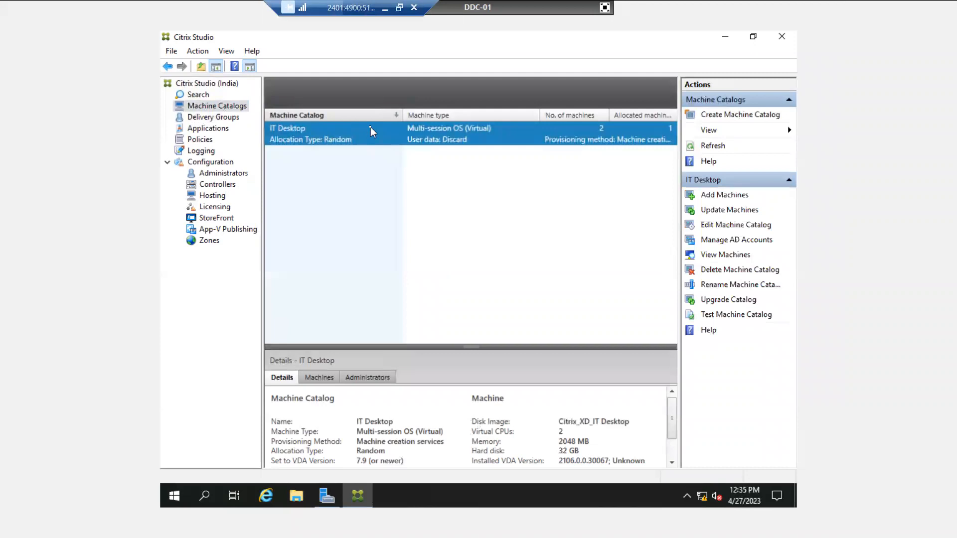
{"action": "double_click", "coordinate": [371, 131]}
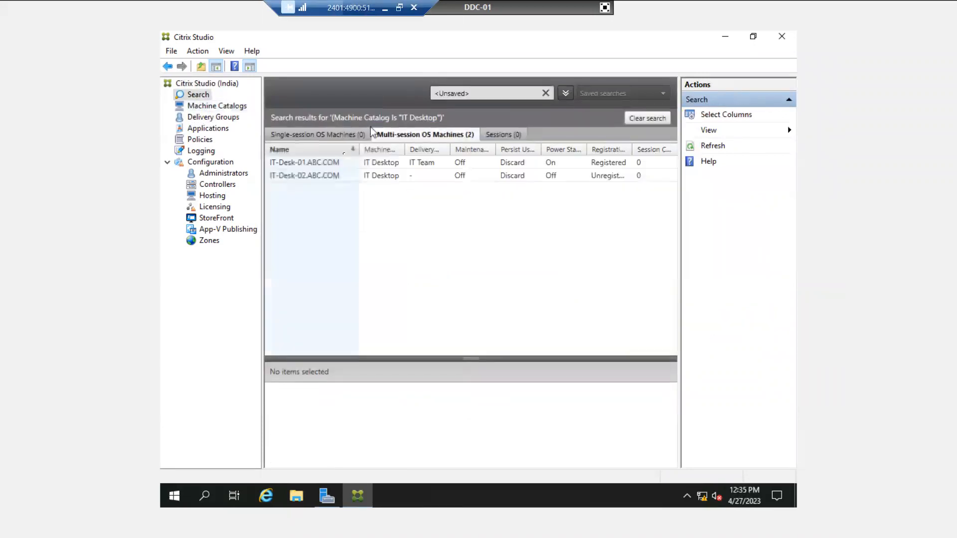
{"action": "left_click", "coordinate": [421, 167]}
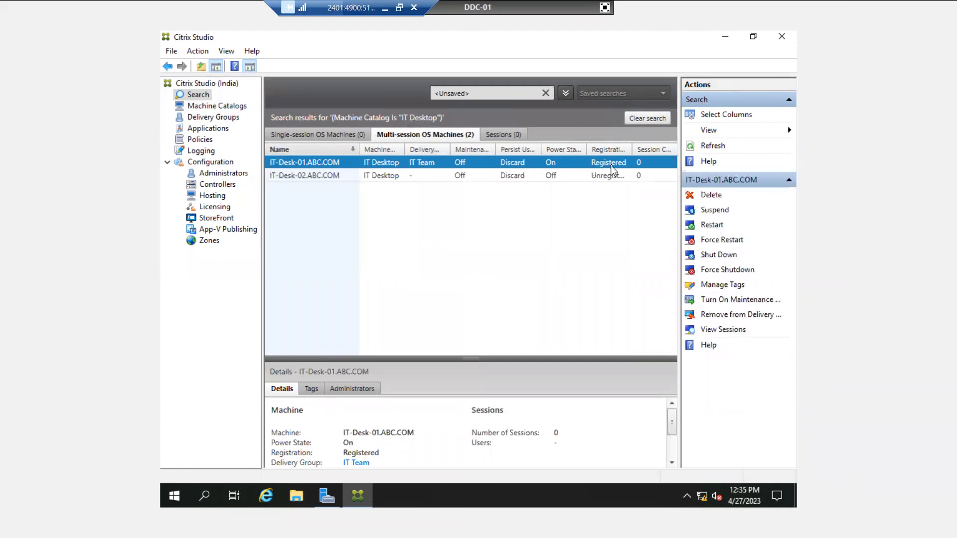
{"action": "left_click", "coordinate": [401, 178]}
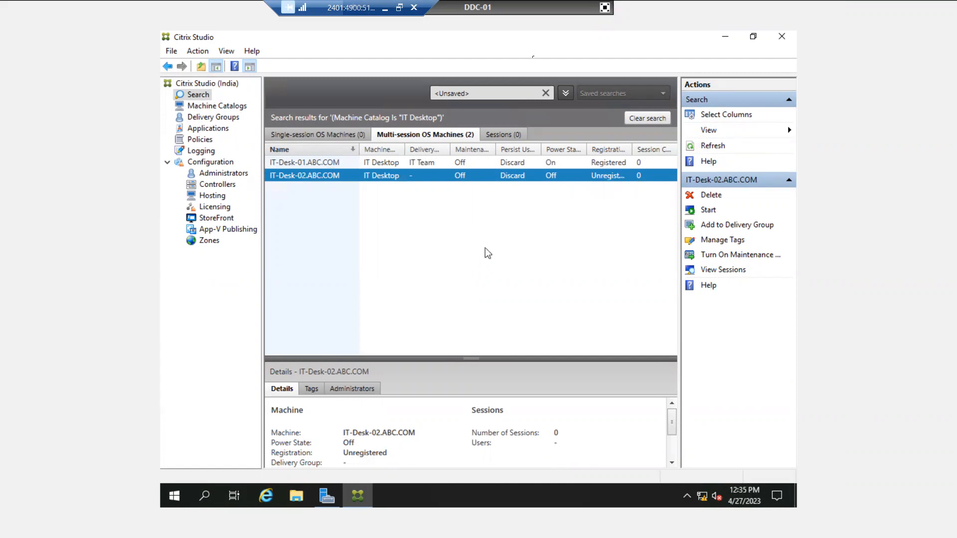
{"action": "left_click", "coordinate": [604, 8]}
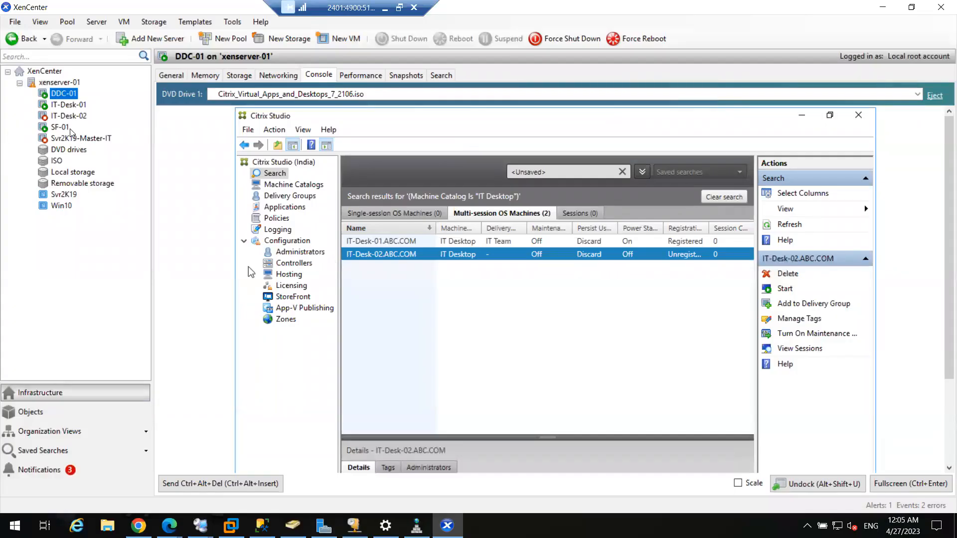
Check SF-01's StoreFront install progress in full screen, then return to DDC-01's windowed console
{"action": "left_click", "coordinate": [62, 127]}
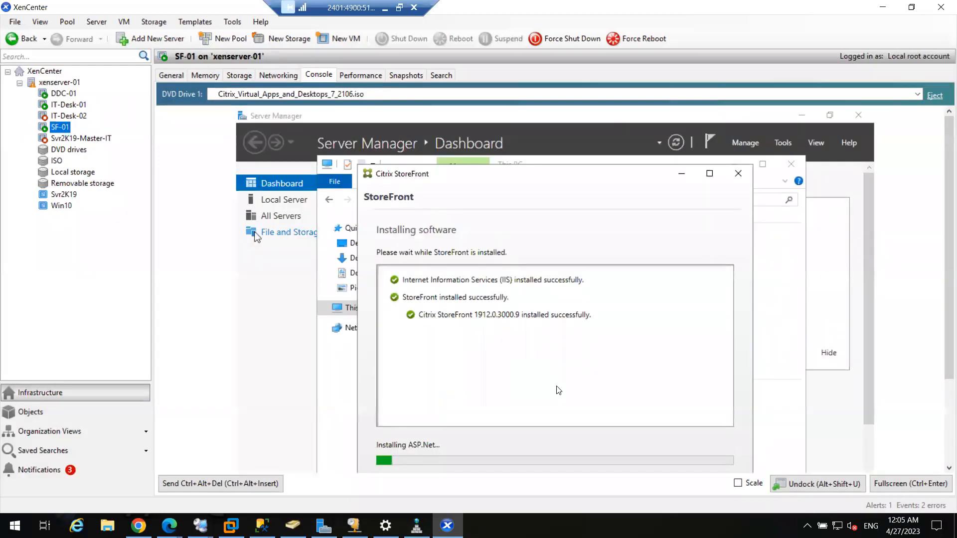
{"action": "left_click", "coordinate": [881, 483]}
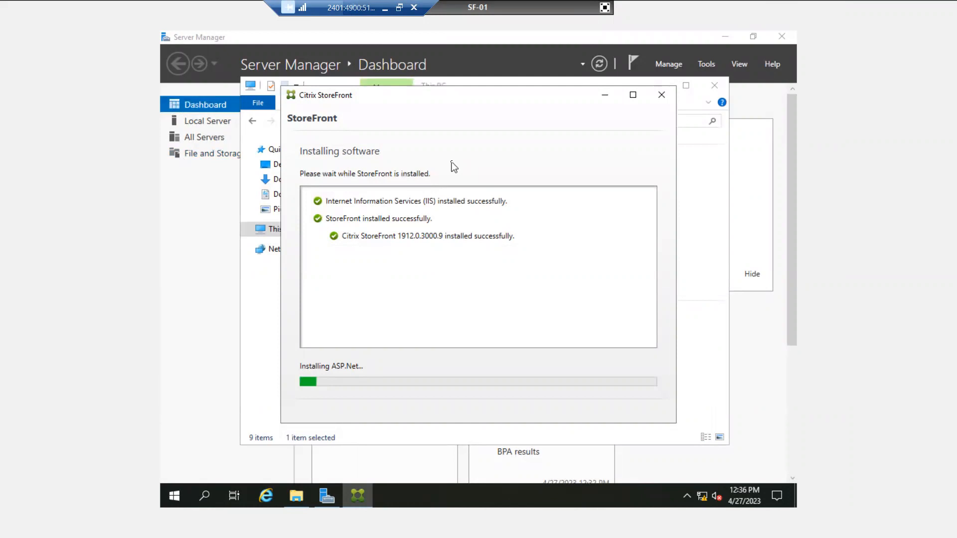
{"action": "left_click", "coordinate": [605, 8]}
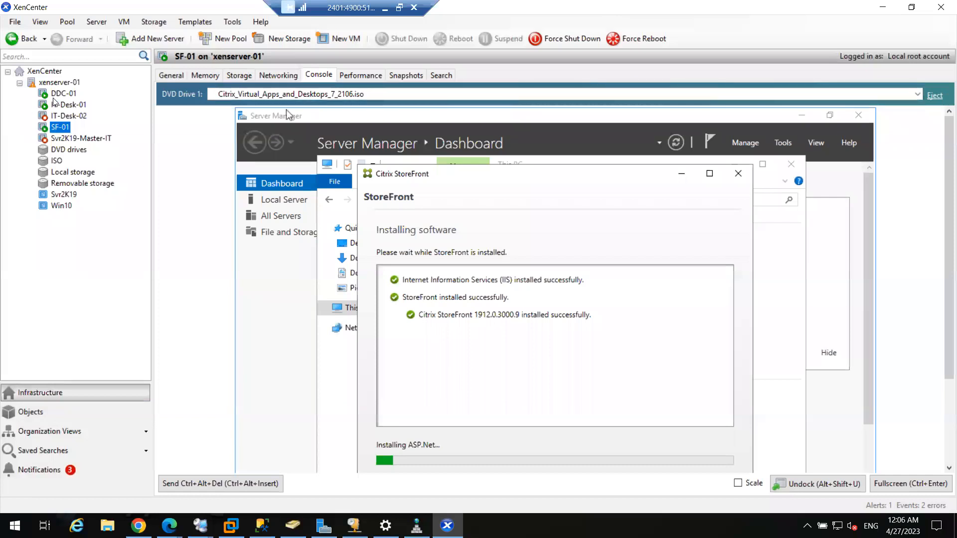
{"action": "left_click", "coordinate": [57, 94]}
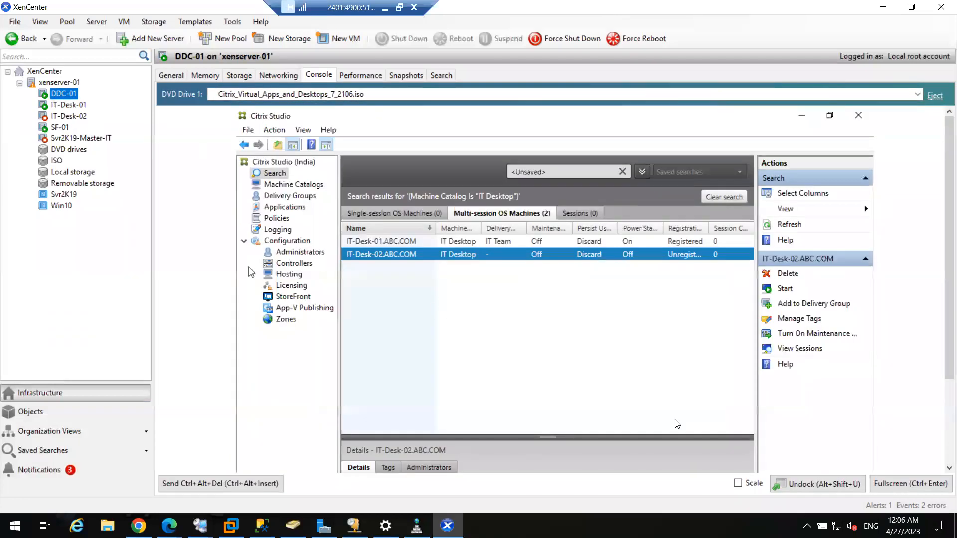
Review IT-Desk-01's details in full screen: powered on, registered, in IT Team
{"action": "left_click", "coordinate": [876, 492]}
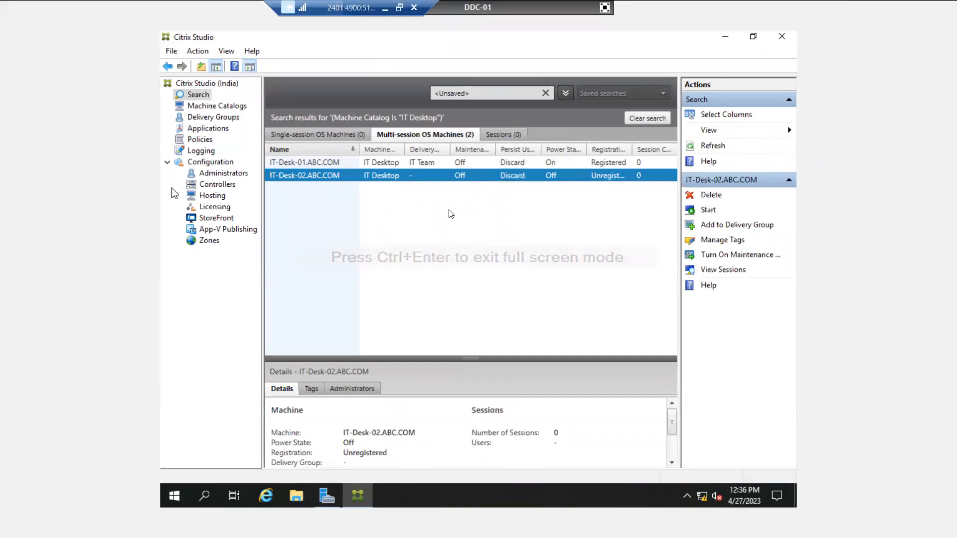
{"action": "left_click", "coordinate": [421, 164]}
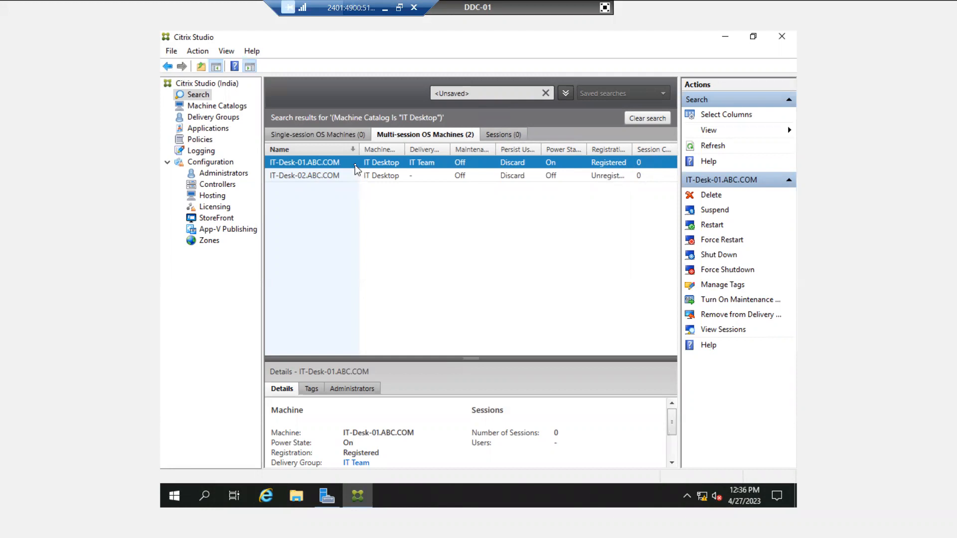
{"action": "left_click", "coordinate": [605, 7]}
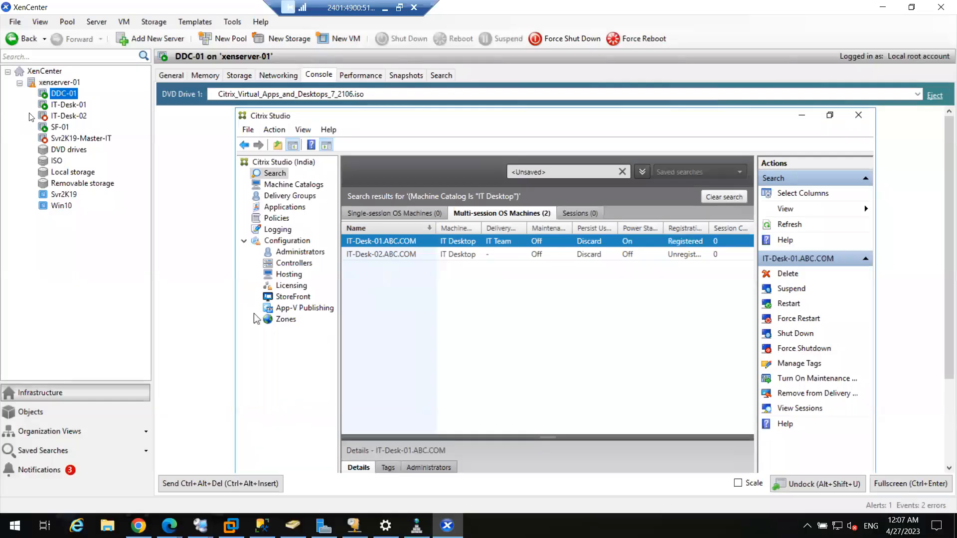
Finish the StoreFront installation on SF-01 and accept the prompt to reboot now
{"action": "left_click", "coordinate": [59, 127]}
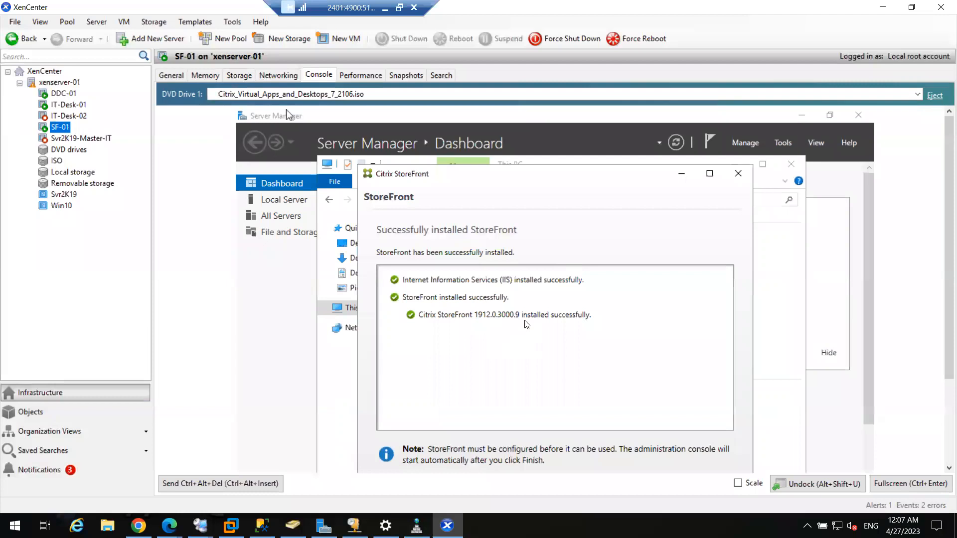
{"action": "left_click", "coordinate": [936, 480]}
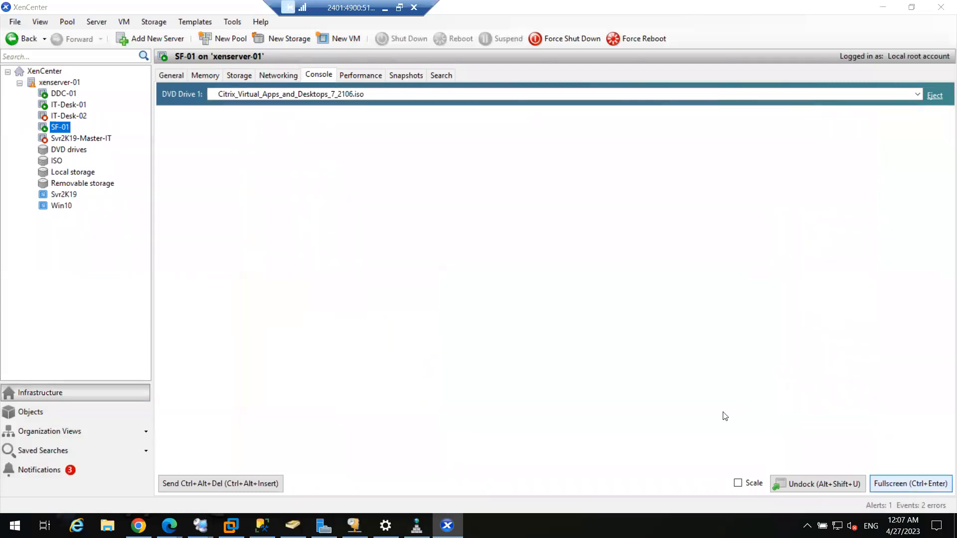
{"action": "left_click", "coordinate": [648, 411]}
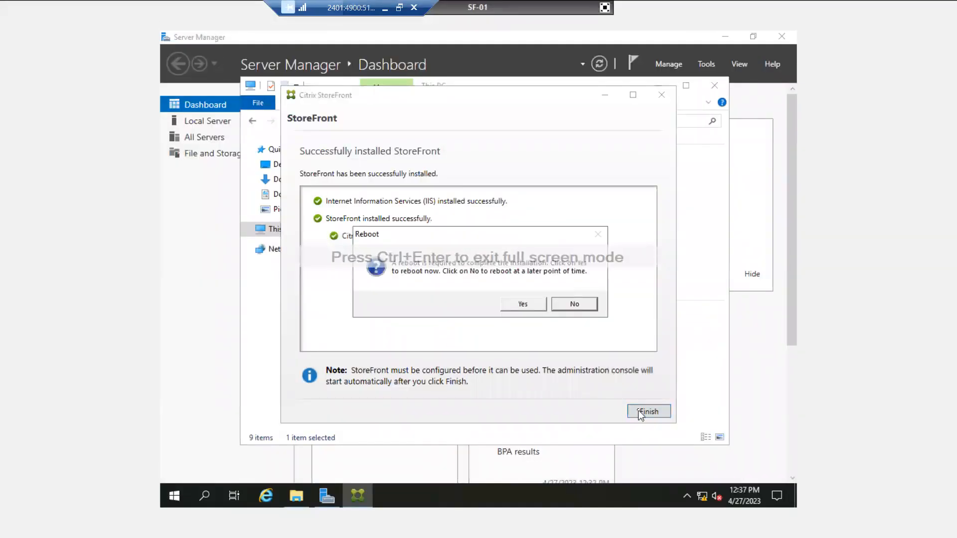
{"action": "left_click", "coordinate": [522, 304]}
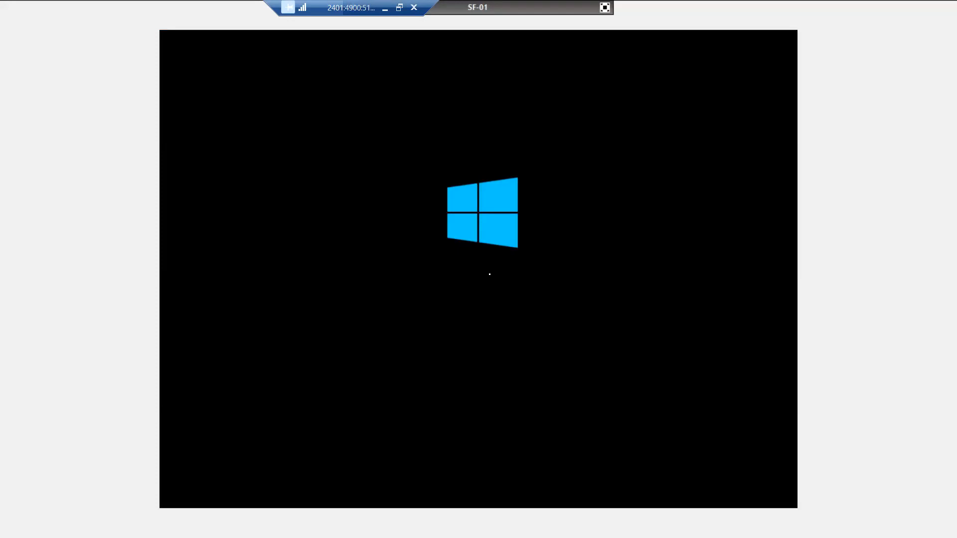
On DDC-01, select IT-Desk-02 and enlarge its Details pane to show it is unregistered
{"action": "left_click", "coordinate": [604, 7]}
{"action": "left_click", "coordinate": [59, 94]}
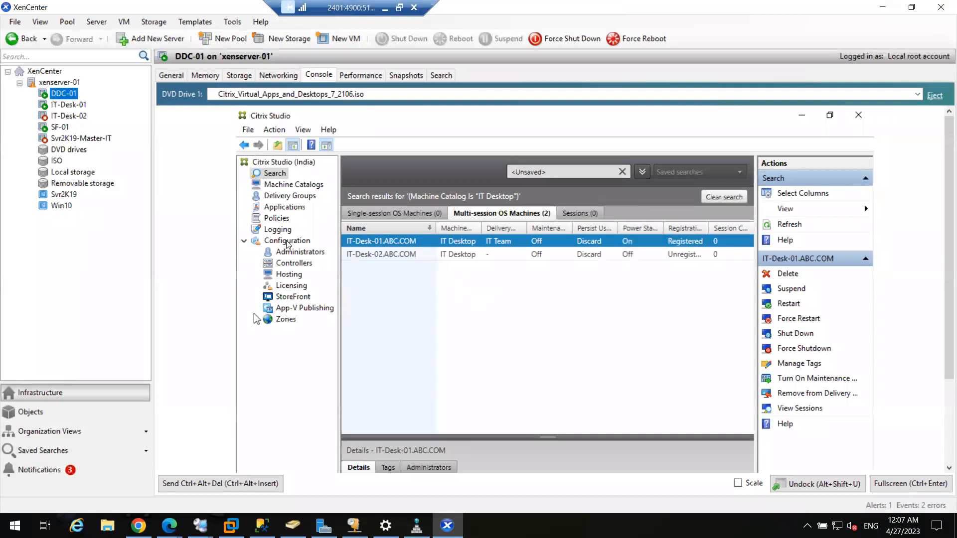
{"action": "left_click", "coordinate": [435, 254]}
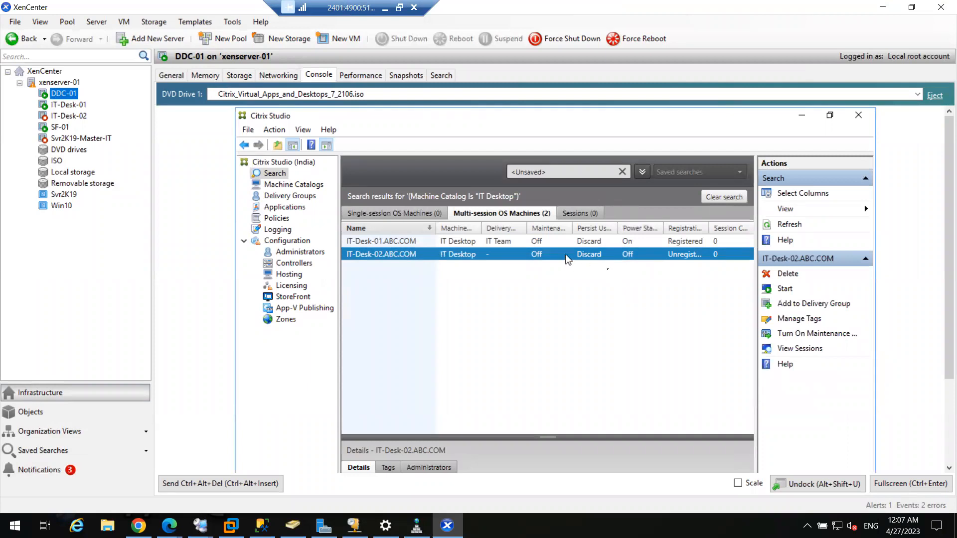
{"action": "left_click_drag", "start_coordinate": [547, 437], "coordinate": [547, 350]}
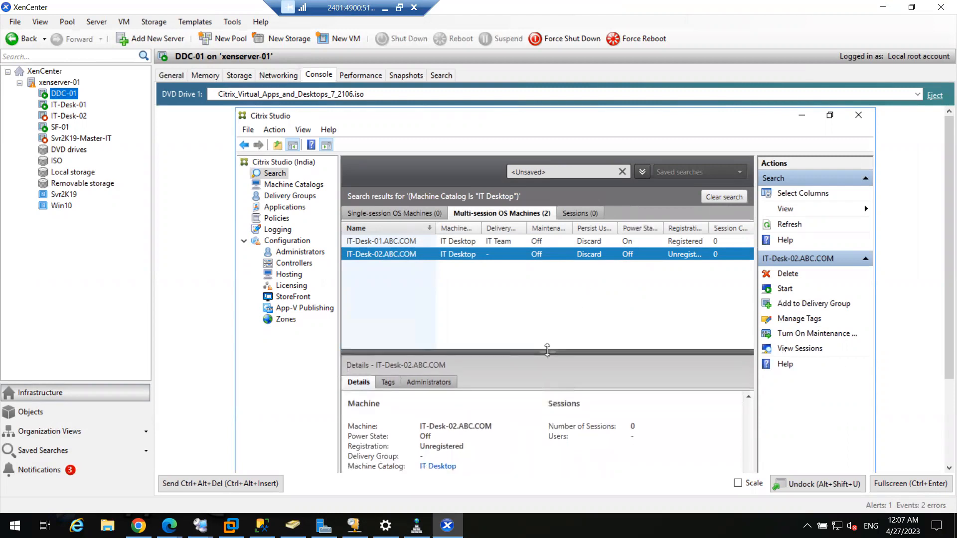
{"action": "left_click_drag", "start_coordinate": [547, 349], "coordinate": [547, 337]}
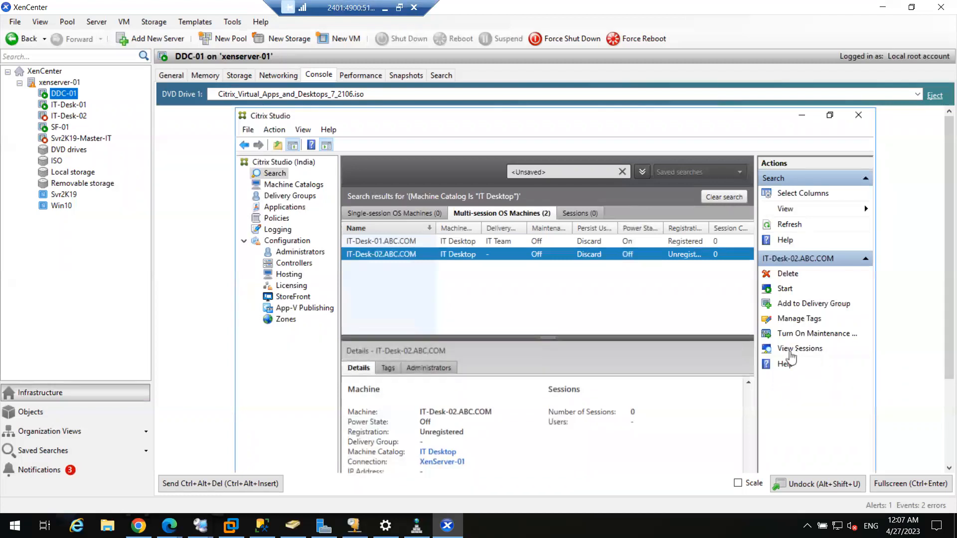
Confirm IT-Desk-02 has no sessions, then send Ctrl+Alt+Del to the SF-01 console
{"action": "left_click", "coordinate": [797, 350]}
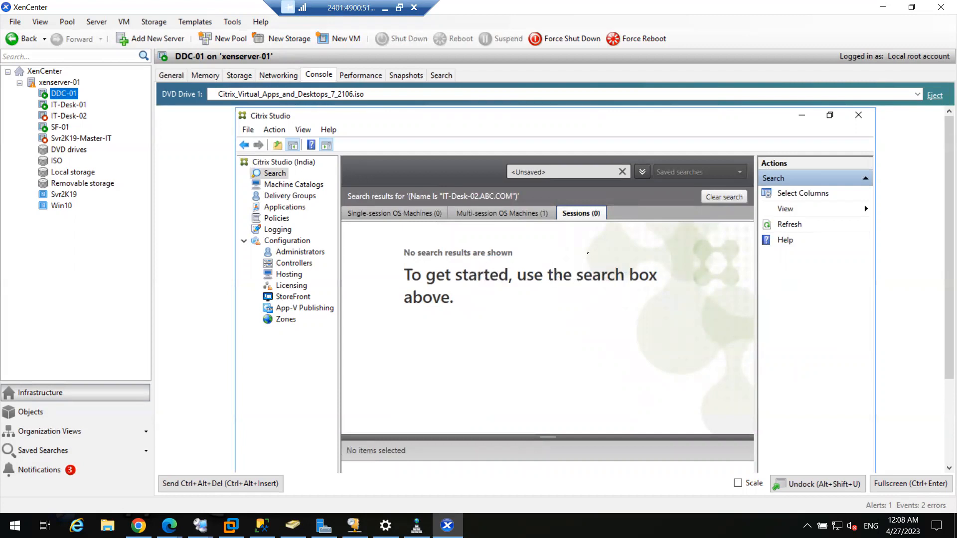
{"action": "left_click", "coordinate": [522, 214]}
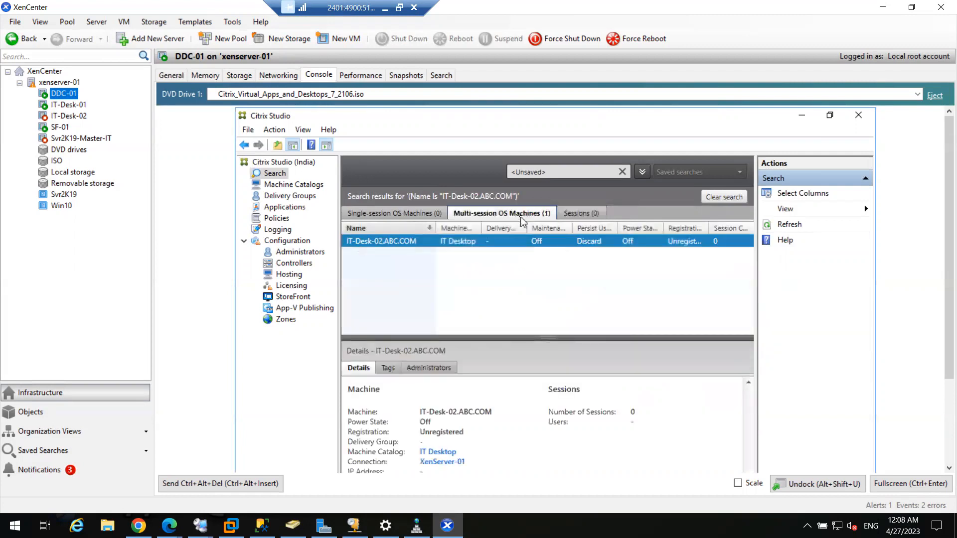
{"action": "left_click", "coordinate": [399, 214]}
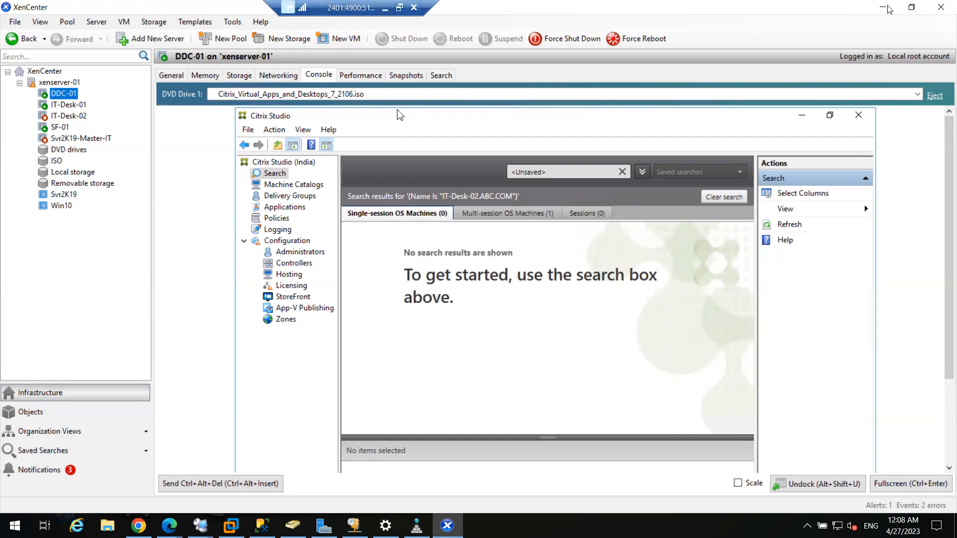
{"action": "left_click", "coordinate": [68, 127]}
{"action": "left_click", "coordinate": [243, 482]}
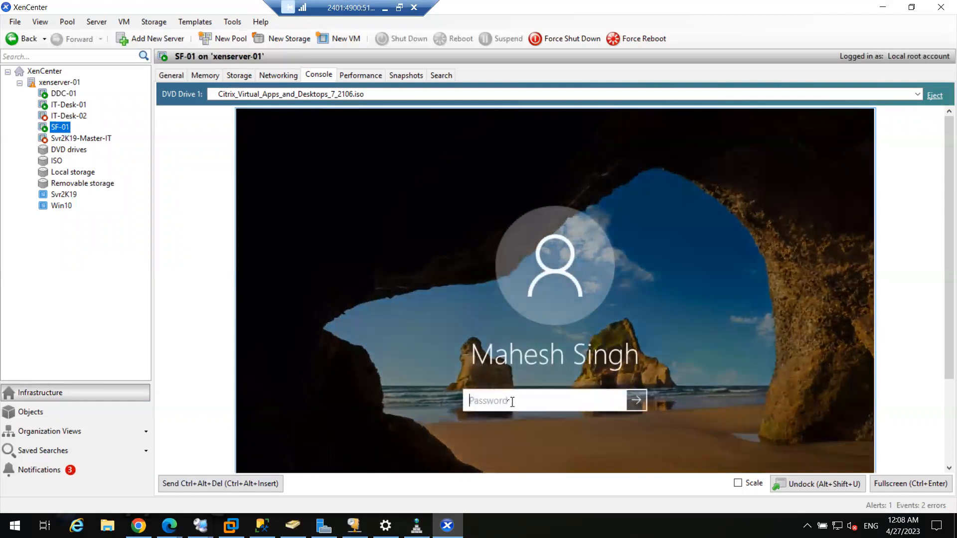
Sign in to SF-01 with the account password and show its console full screen
{"action": "type", "text": "•••••••••"}
{"action": "key", "text": "Return"}
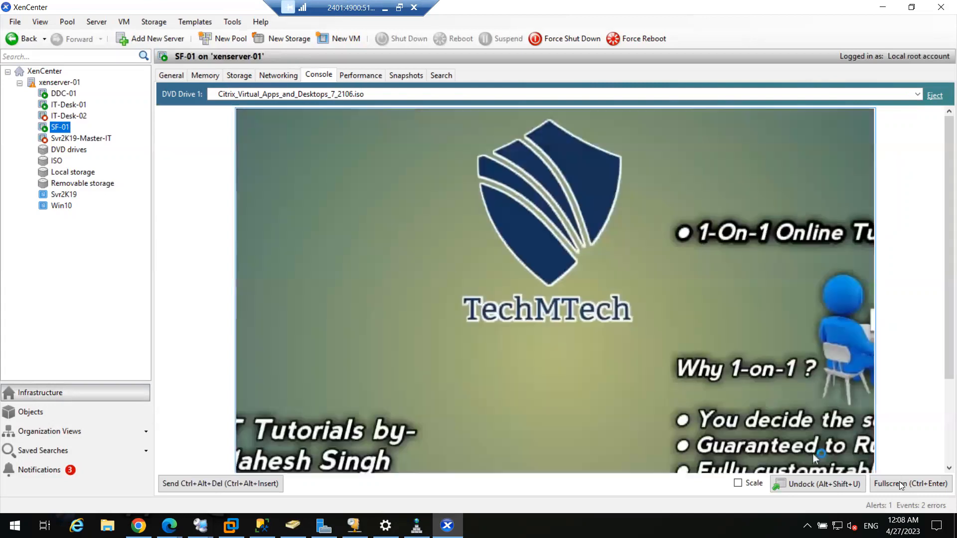
{"action": "left_click", "coordinate": [899, 483]}
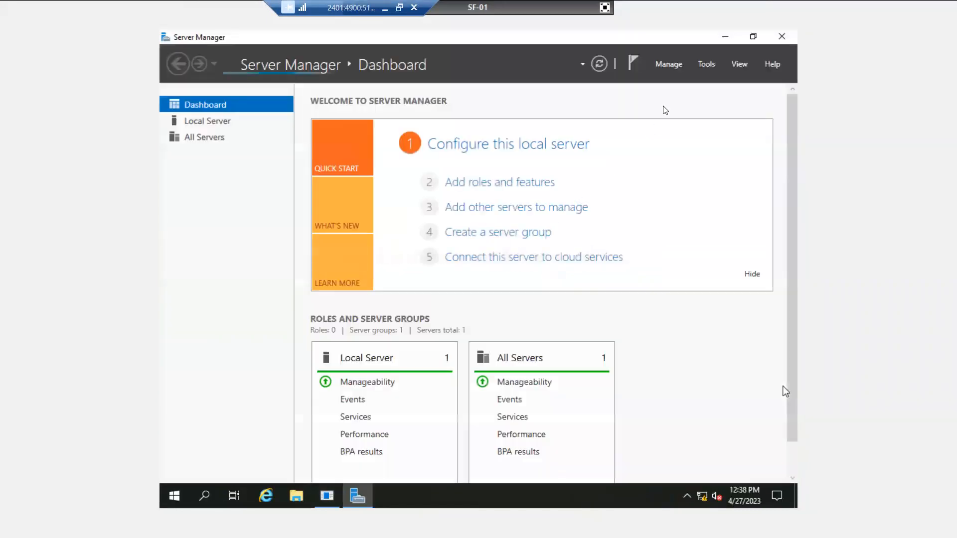
Cancel the Shutdown Event Tracker and launch Citrix StoreFront from Start, approving the UAC prompt
{"action": "left_click", "coordinate": [725, 37]}
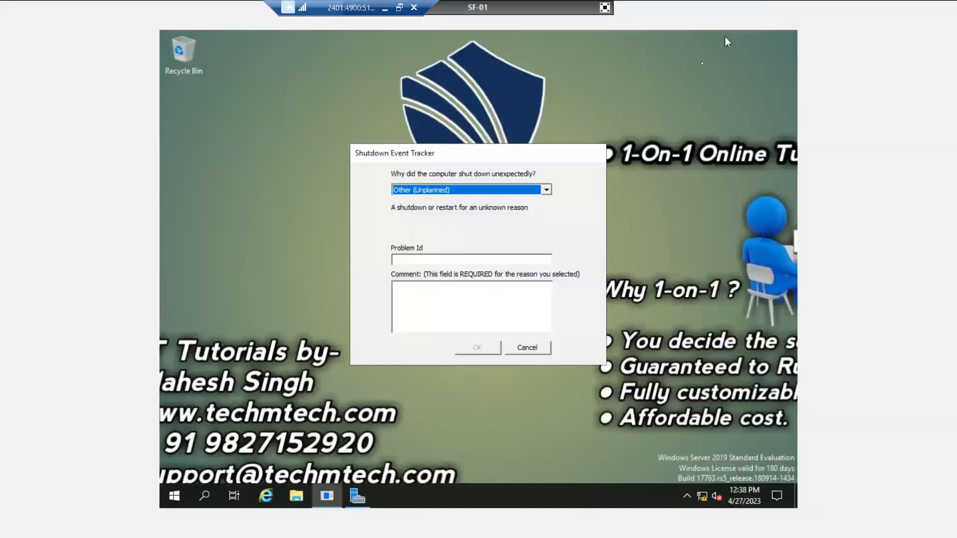
{"action": "left_click", "coordinate": [523, 349]}
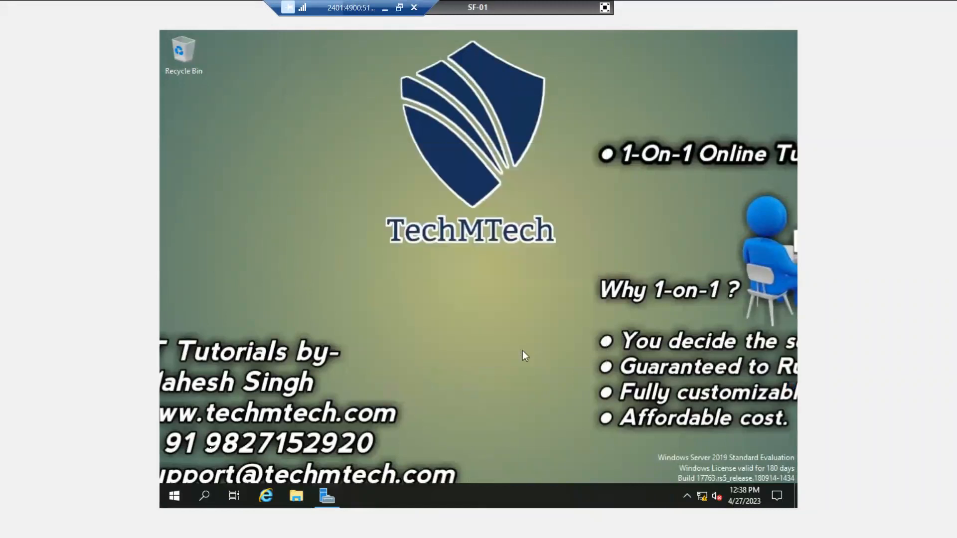
{"action": "left_click", "coordinate": [175, 496]}
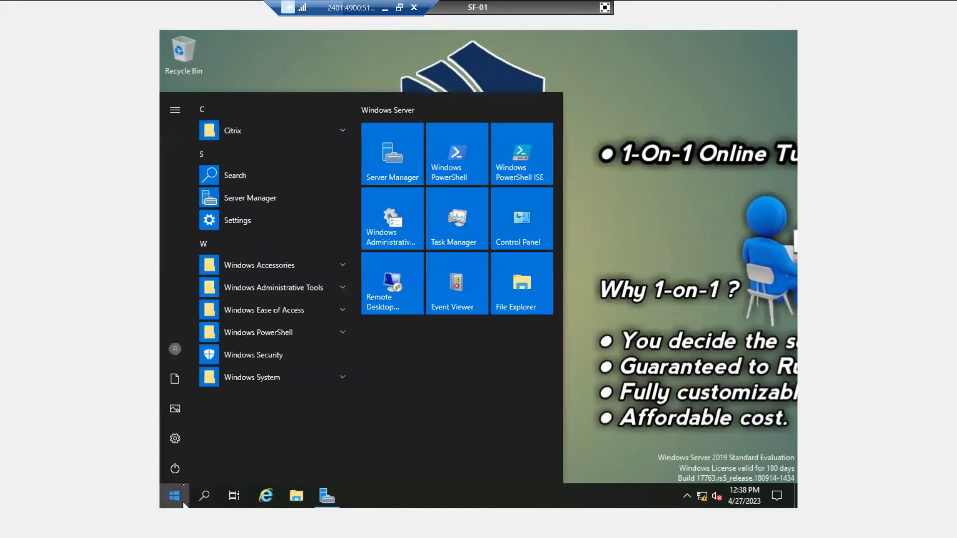
{"action": "left_click", "coordinate": [254, 132]}
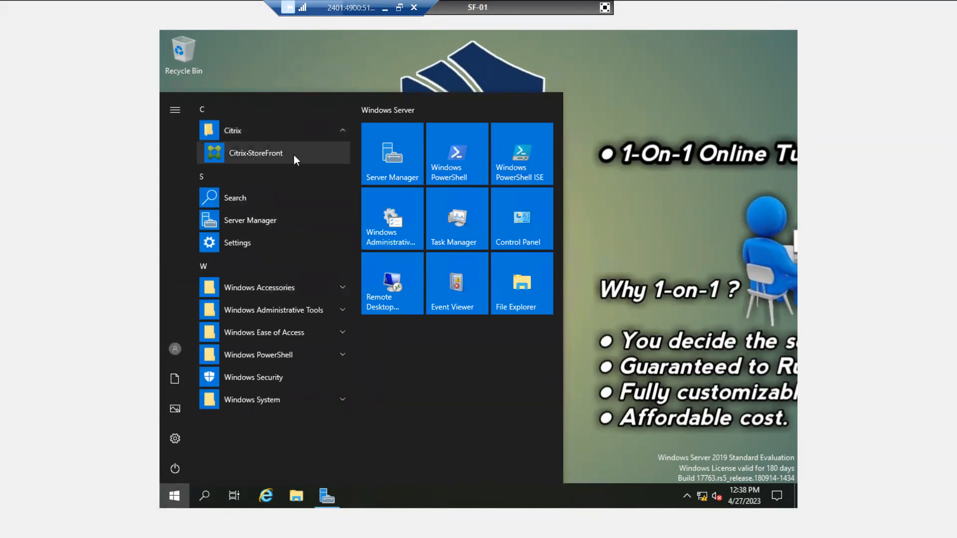
{"action": "left_click", "coordinate": [268, 155]}
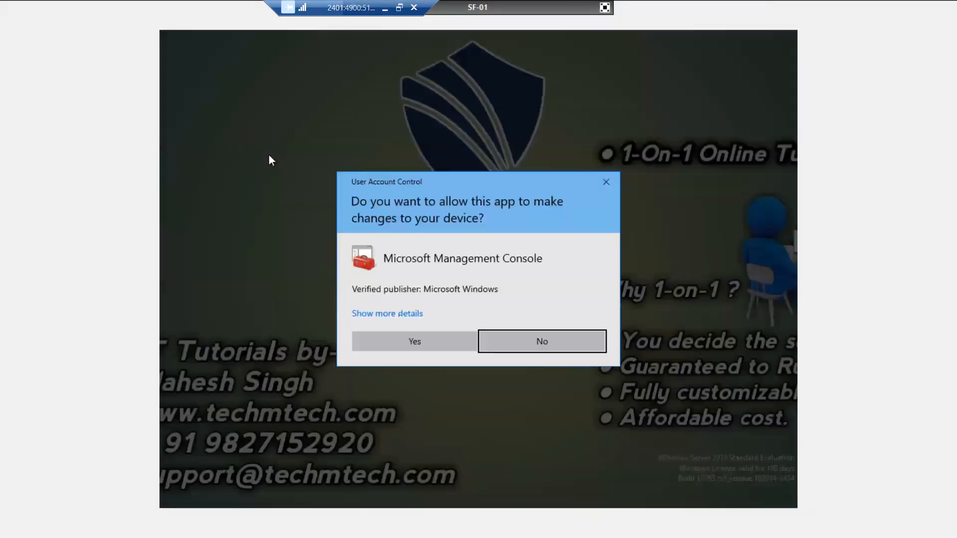
{"action": "left_click", "coordinate": [414, 342]}
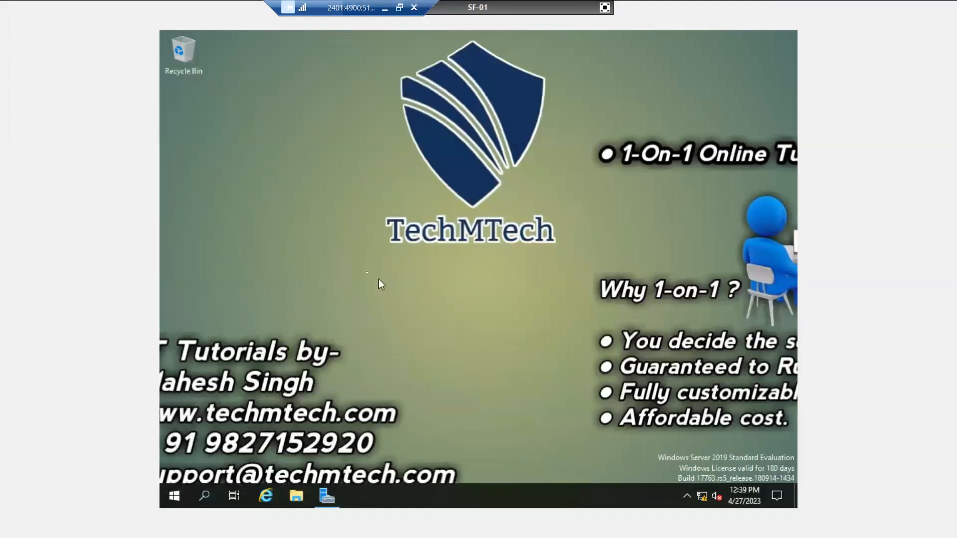
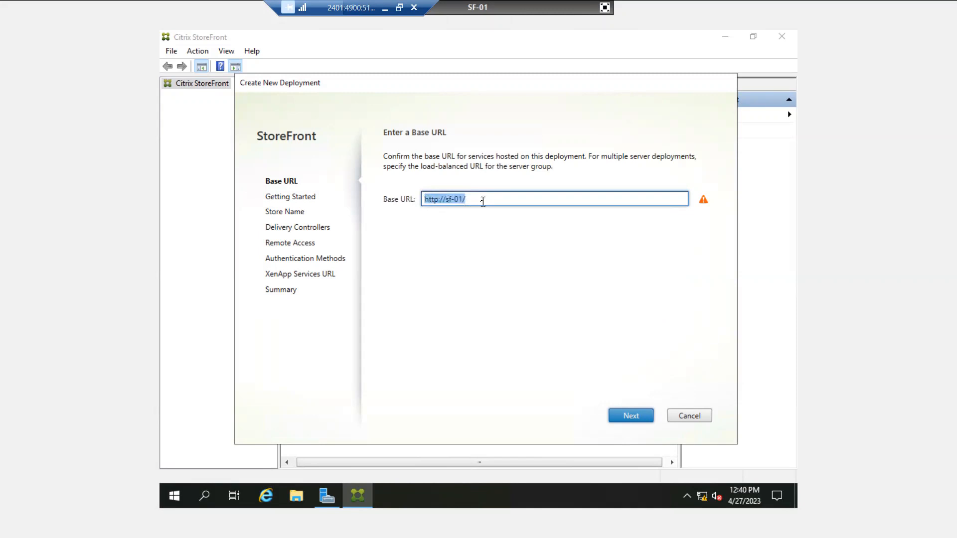
{"action": "left_click_drag", "start_coordinate": [481, 200], "coordinate": [421, 199]}
{"action": "left_click", "coordinate": [481, 199]}
{"action": "left_click_drag", "start_coordinate": [482, 199], "coordinate": [420, 191]}
{"action": "left_click", "coordinate": [500, 197]}
{"action": "left_click", "coordinate": [623, 418]}
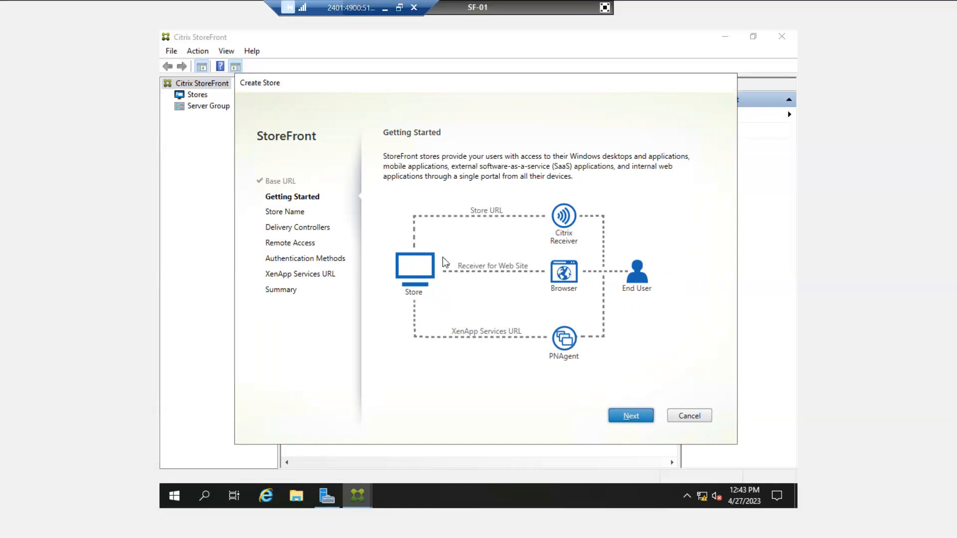
Name the new store 'India' and continue to the Delivery Controllers page
{"action": "left_click", "coordinate": [629, 419]}
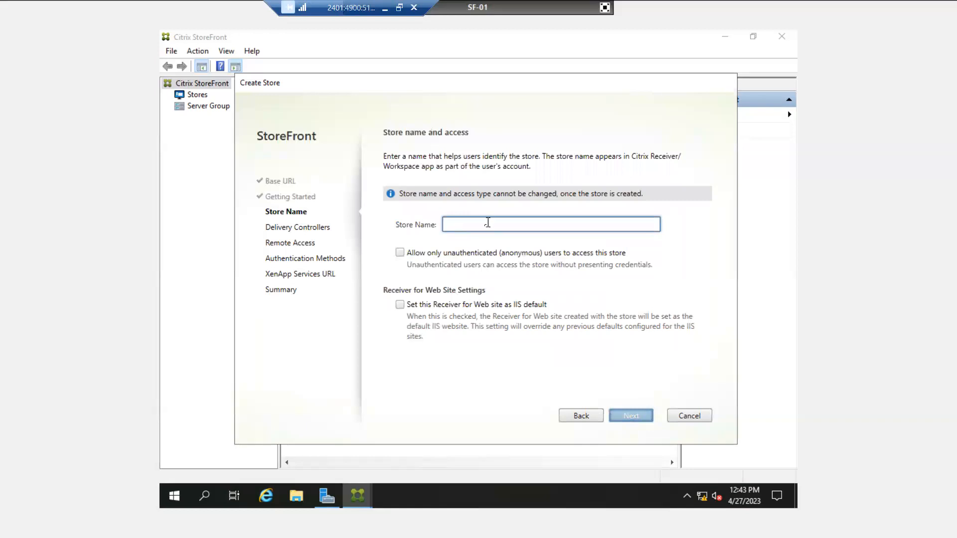
{"action": "type", "text": "I"}
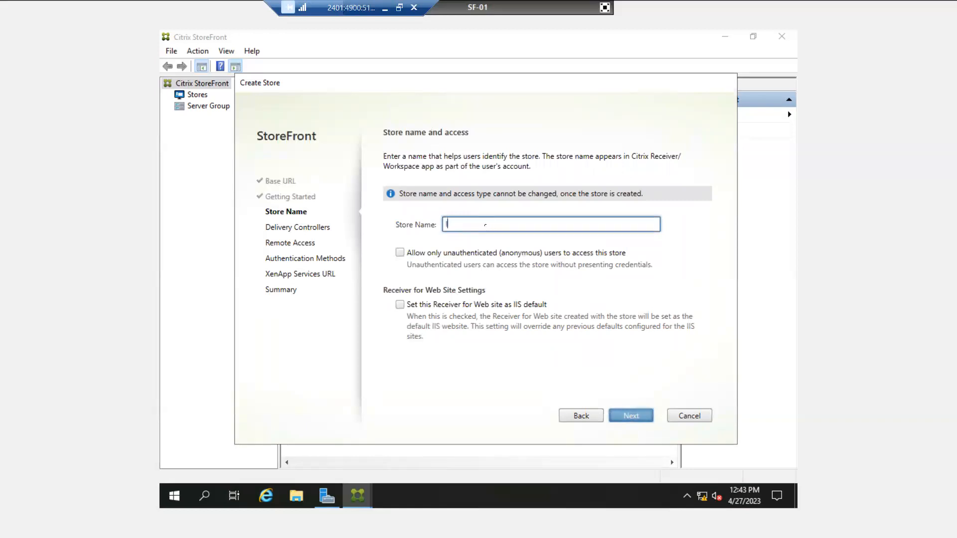
{"action": "type", "text": "ndia"}
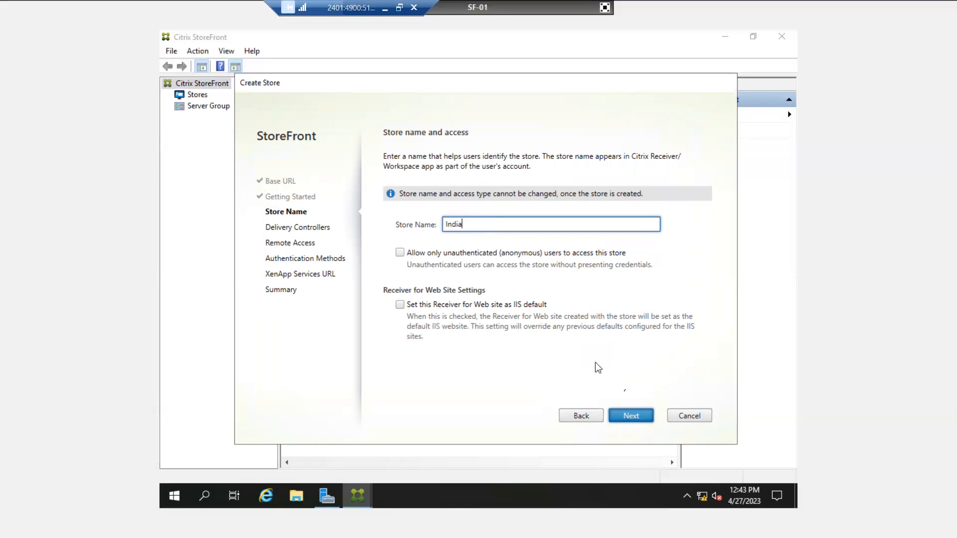
{"action": "left_click", "coordinate": [624, 417]}
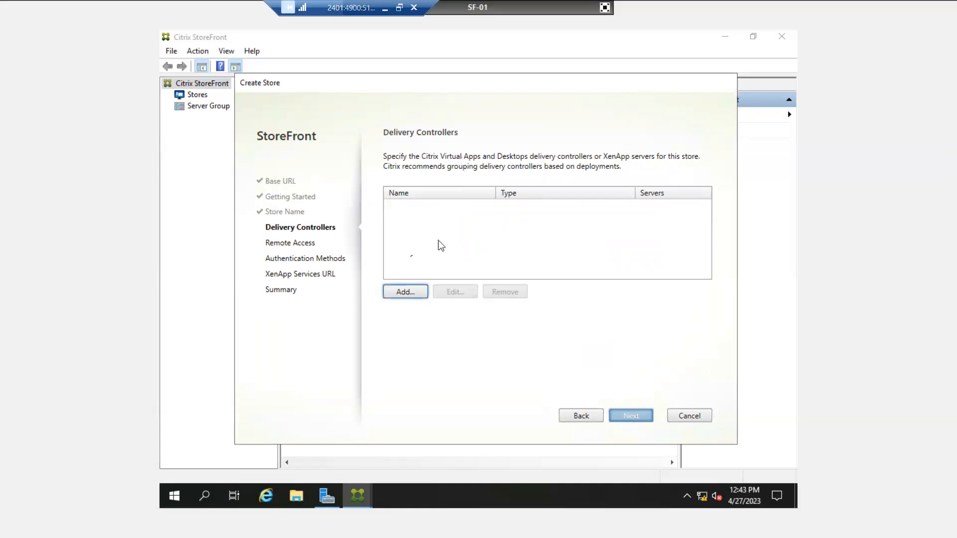
Add delivery controller DDC-01 with server ddc-01.abc.com
{"action": "left_click", "coordinate": [411, 294]}
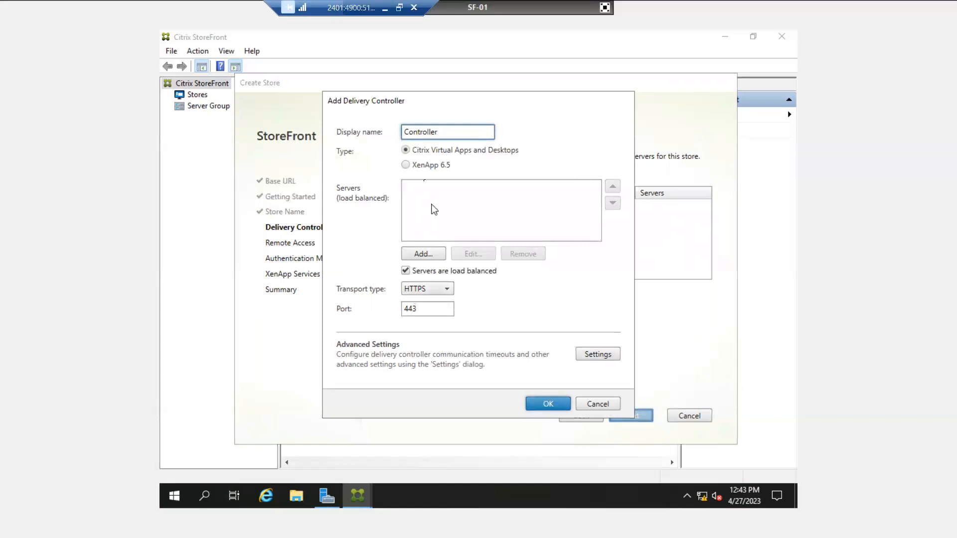
{"action": "double_click", "coordinate": [430, 133]}
{"action": "type", "text": "DDC-01"}
{"action": "left_click", "coordinate": [422, 255]}
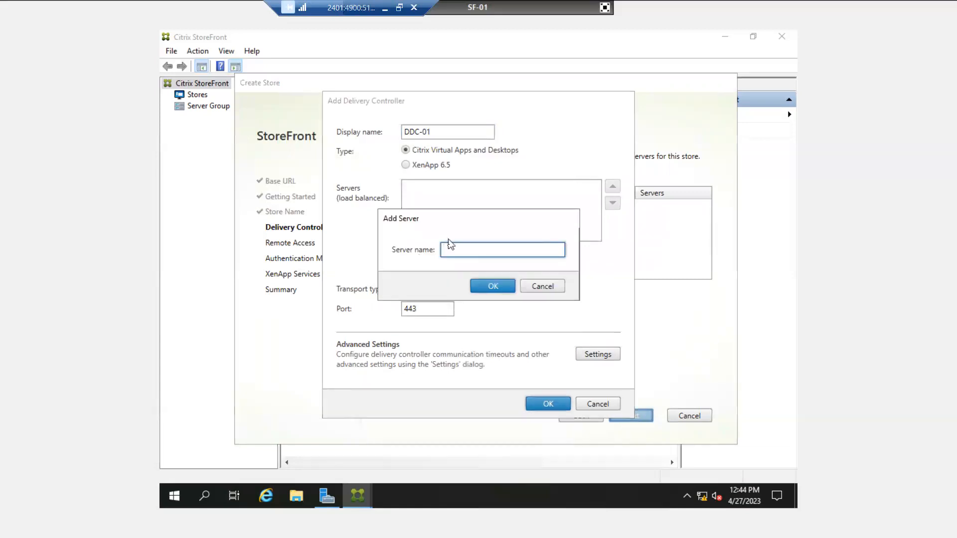
{"action": "type", "text": "ddc-01.abc.com"}
{"action": "left_click", "coordinate": [492, 292]}
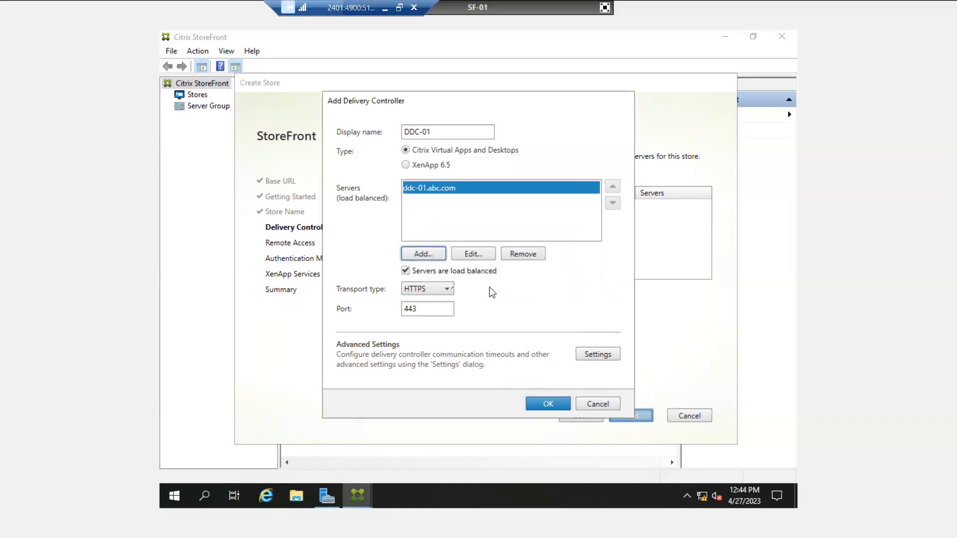
Set DDC-01's transport type to HTTP on port 80, confirm, and continue to Remote Access
{"action": "left_click", "coordinate": [426, 291]}
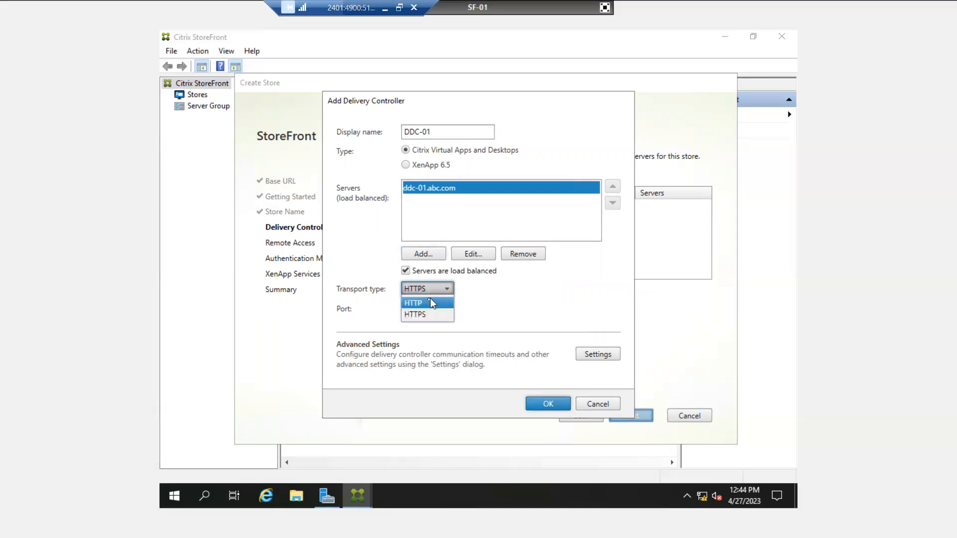
{"action": "left_click", "coordinate": [429, 303]}
{"action": "left_click", "coordinate": [425, 308]}
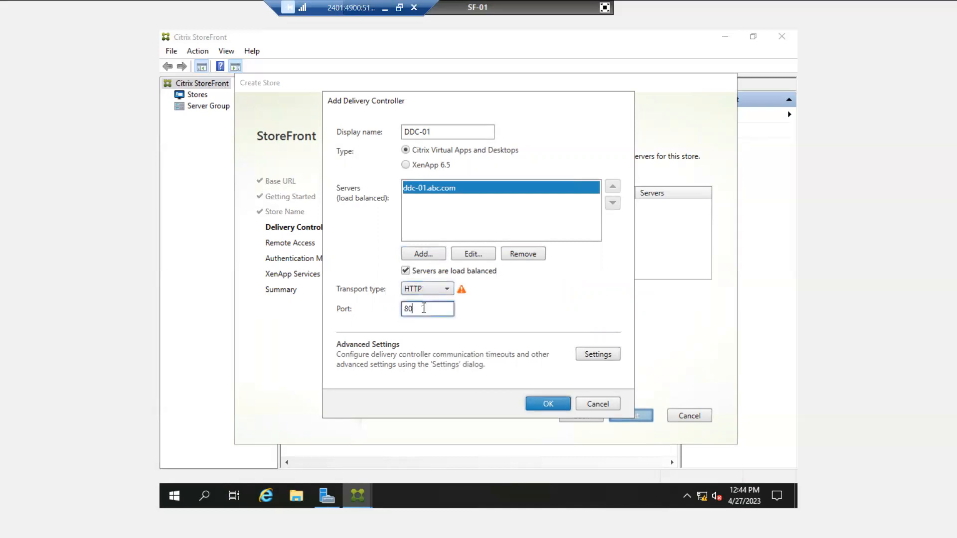
{"action": "left_click", "coordinate": [547, 404]}
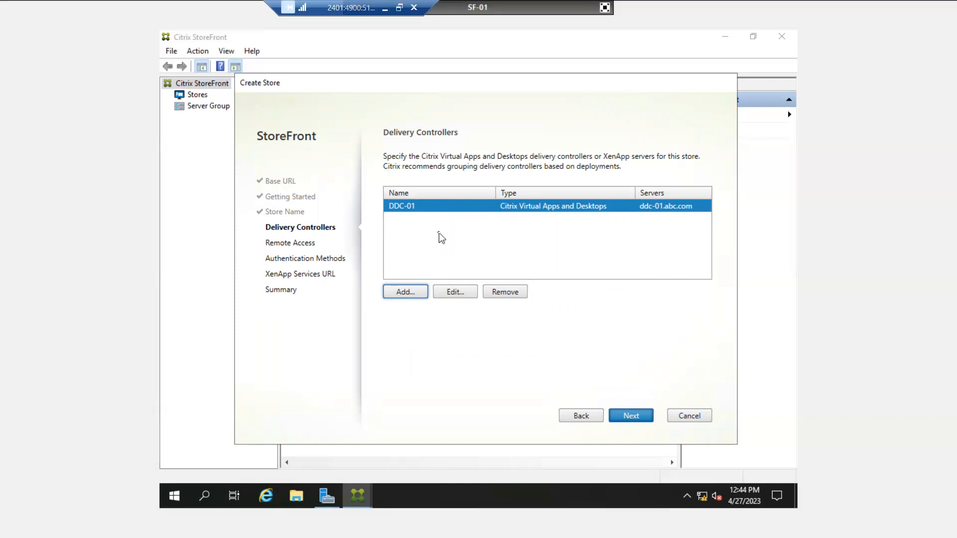
{"action": "left_click", "coordinate": [631, 421]}
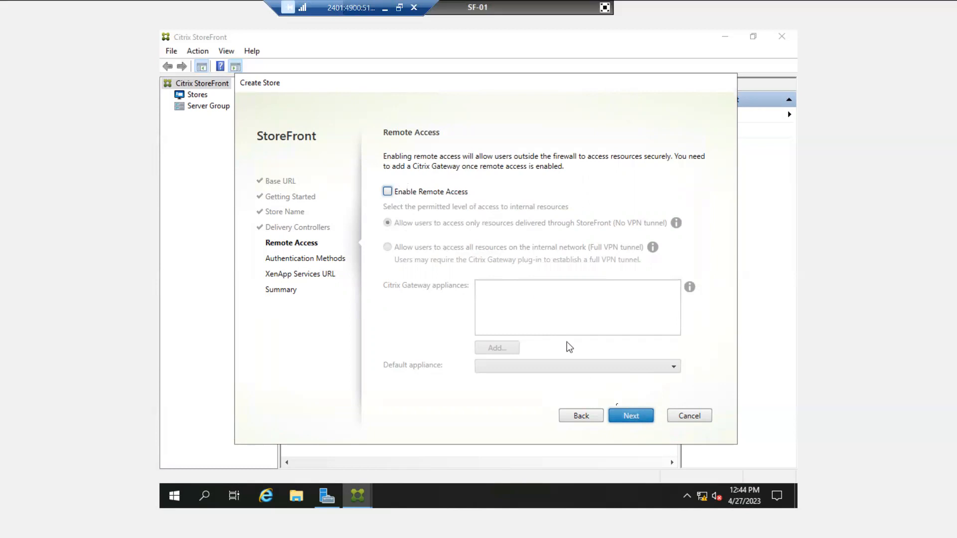
Create the India store with remote access off, username/password authentication, and XenApp Services URL
{"action": "left_click", "coordinate": [627, 417]}
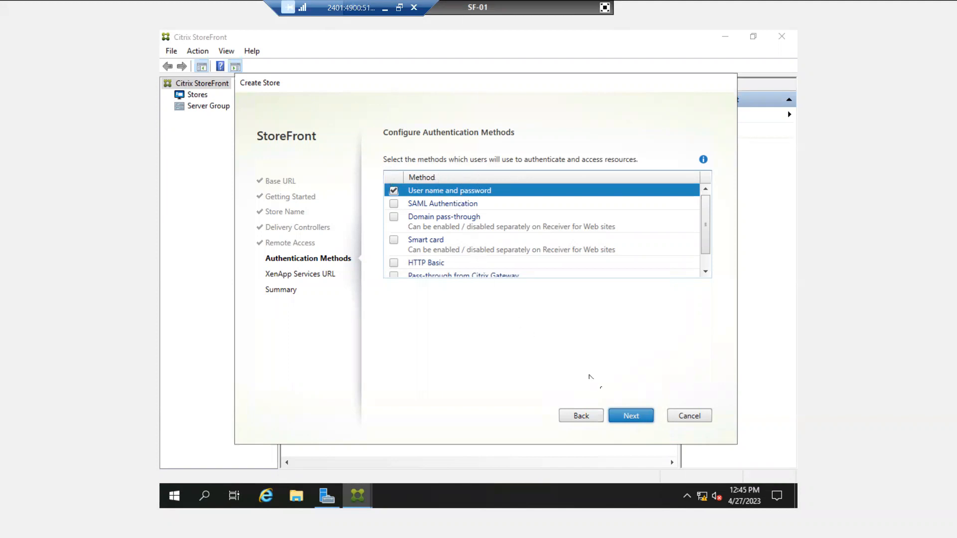
{"action": "left_click", "coordinate": [623, 411]}
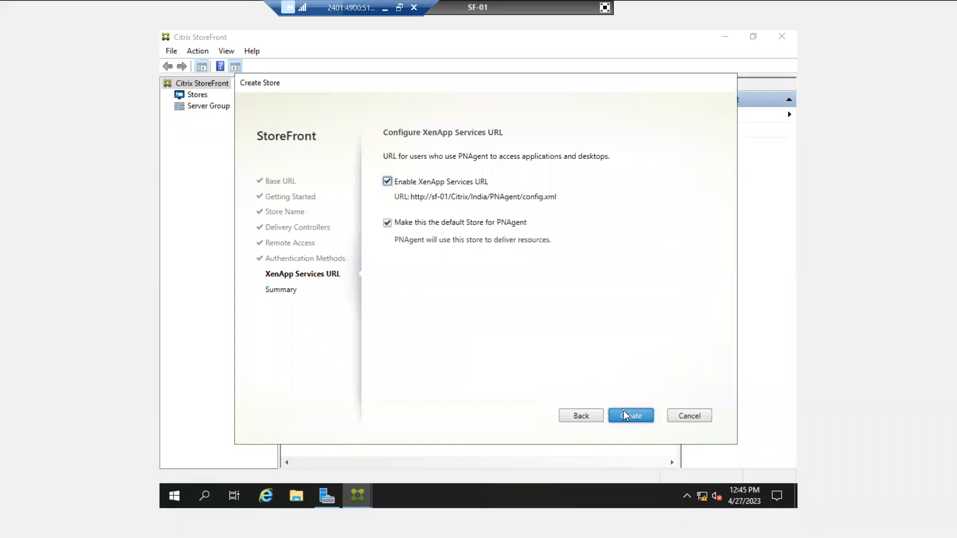
{"action": "left_click", "coordinate": [622, 414]}
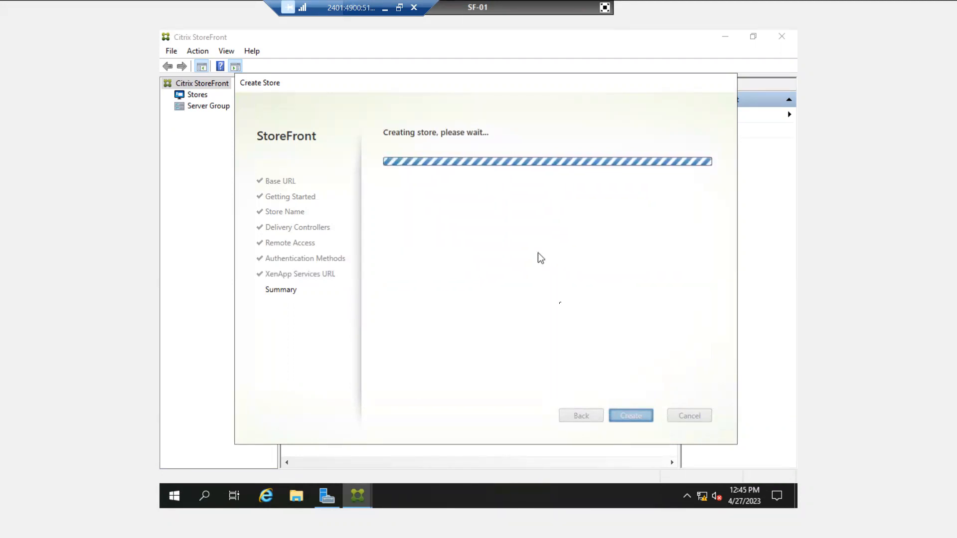
{"action": "left_click", "coordinate": [384, 8]}
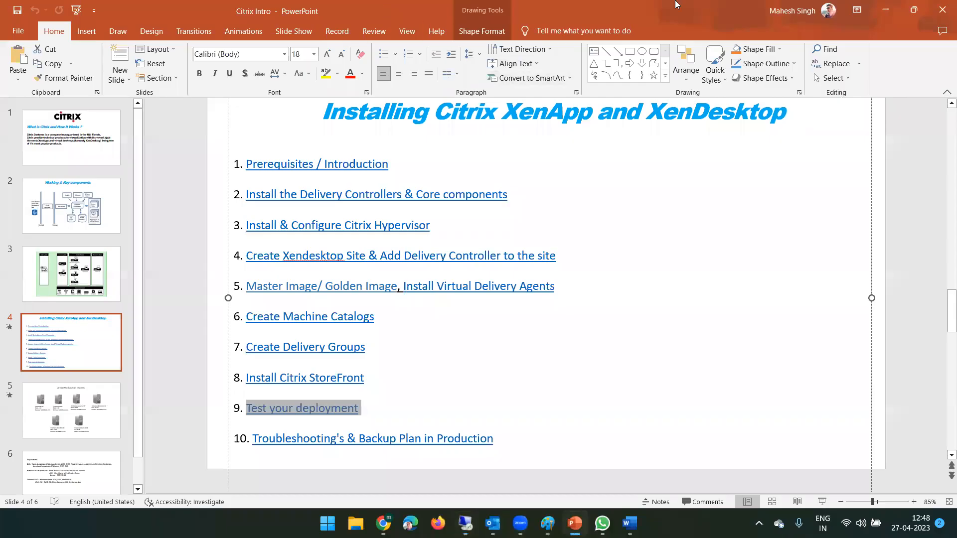
Minimize PowerPoint and the mail window to bring back the remote StoreFront session
{"action": "left_click", "coordinate": [885, 10]}
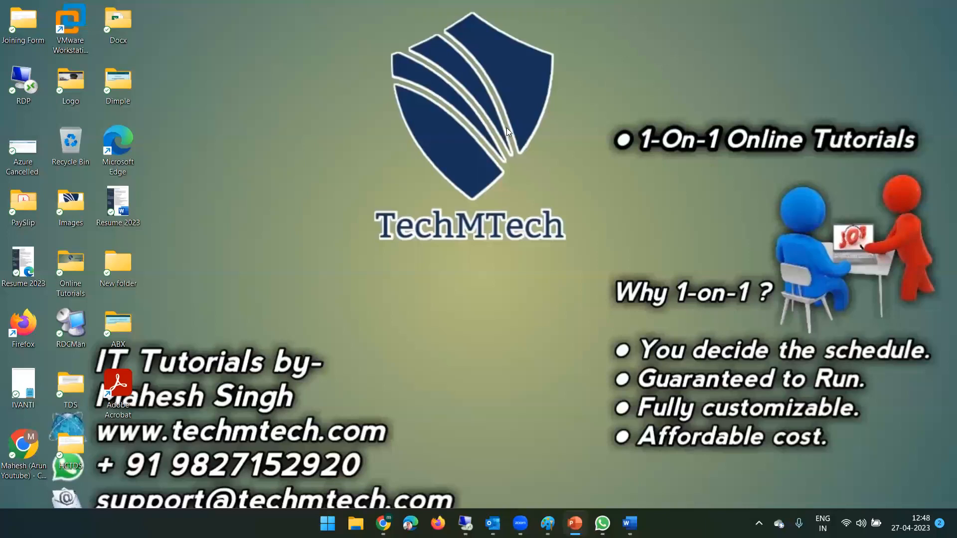
{"action": "left_click", "coordinate": [465, 524]}
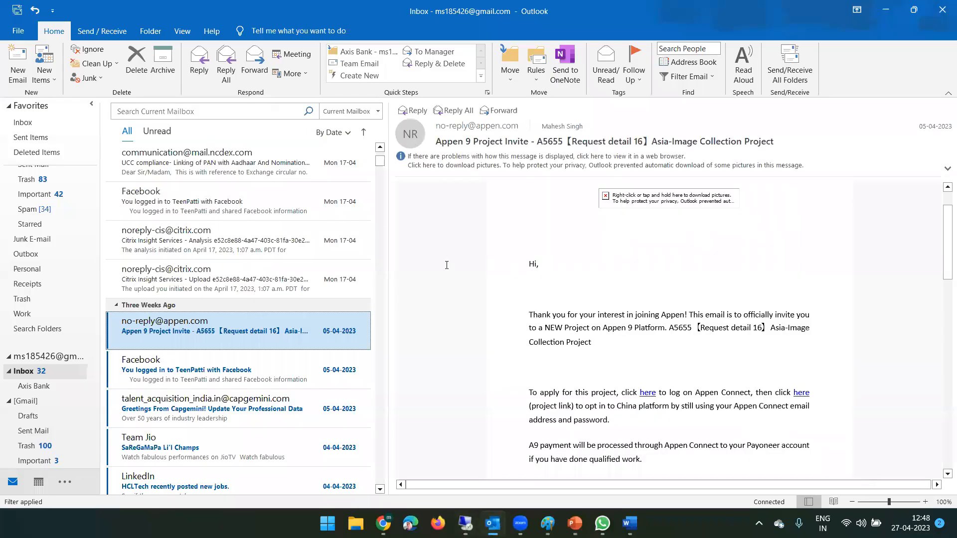
{"action": "left_click", "coordinate": [881, 10]}
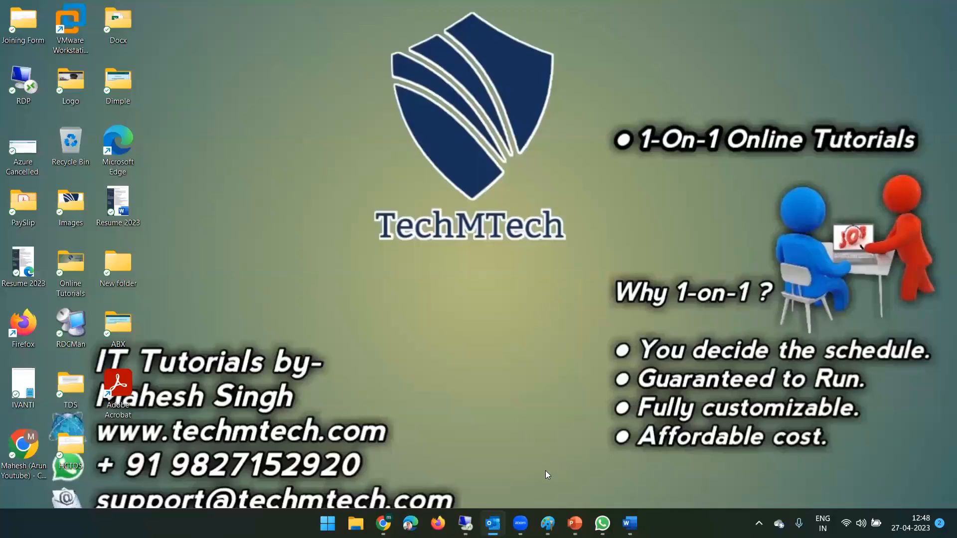
{"action": "left_click", "coordinate": [476, 521]}
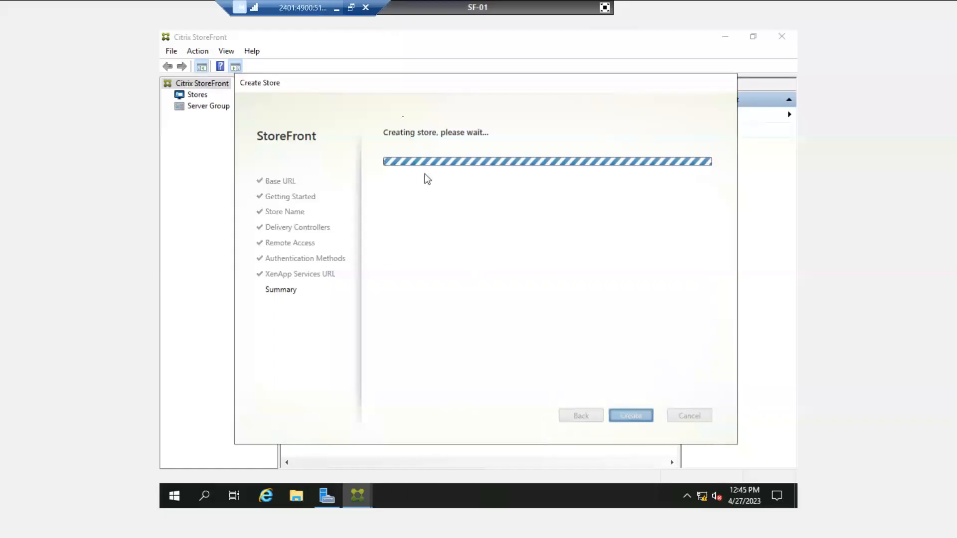
Nudge the store creation dialog right while the India store finishes creating
{"action": "left_click_drag", "start_coordinate": [388, 74], "coordinate": [400, 76]}
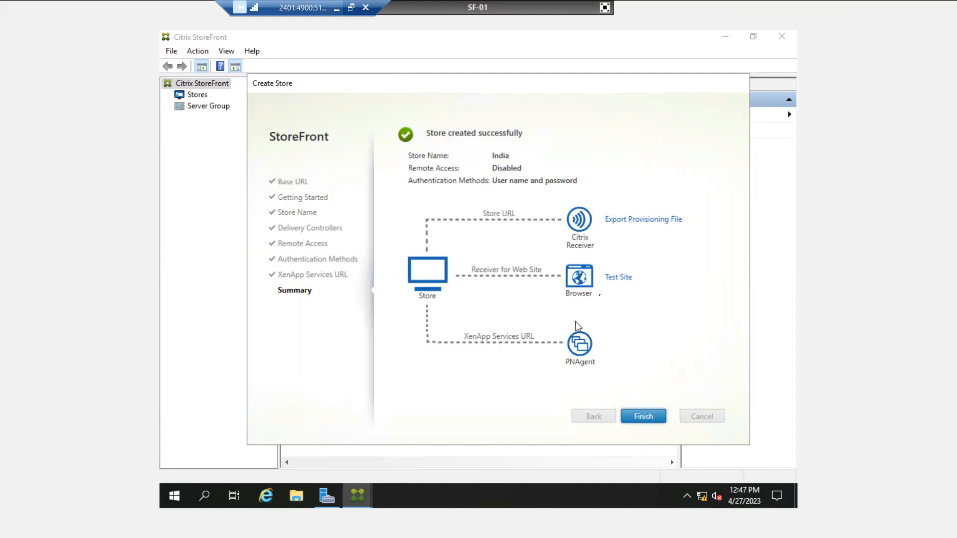
Finish the Create Store wizard and minimize the remote session to show the local desktop
{"action": "left_click", "coordinate": [642, 421]}
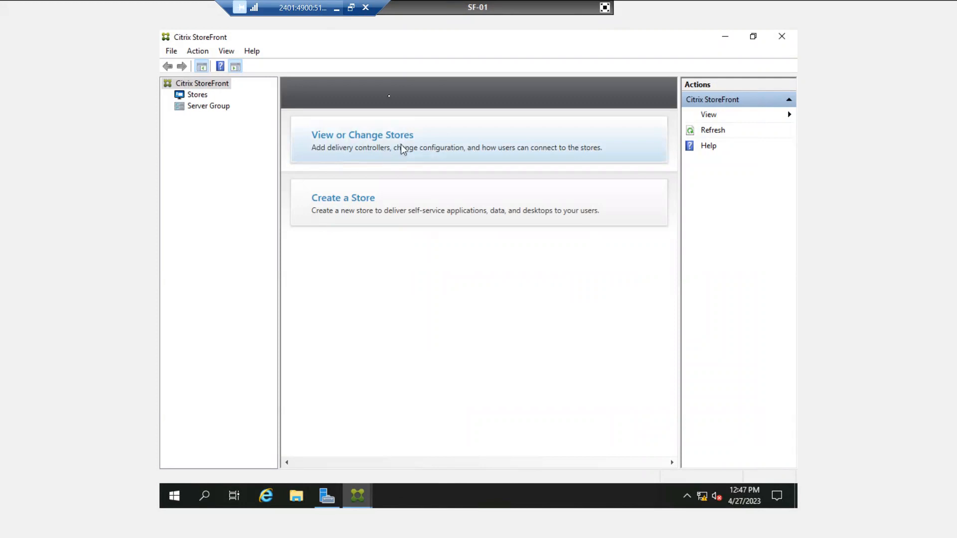
{"action": "left_click", "coordinate": [333, 9]}
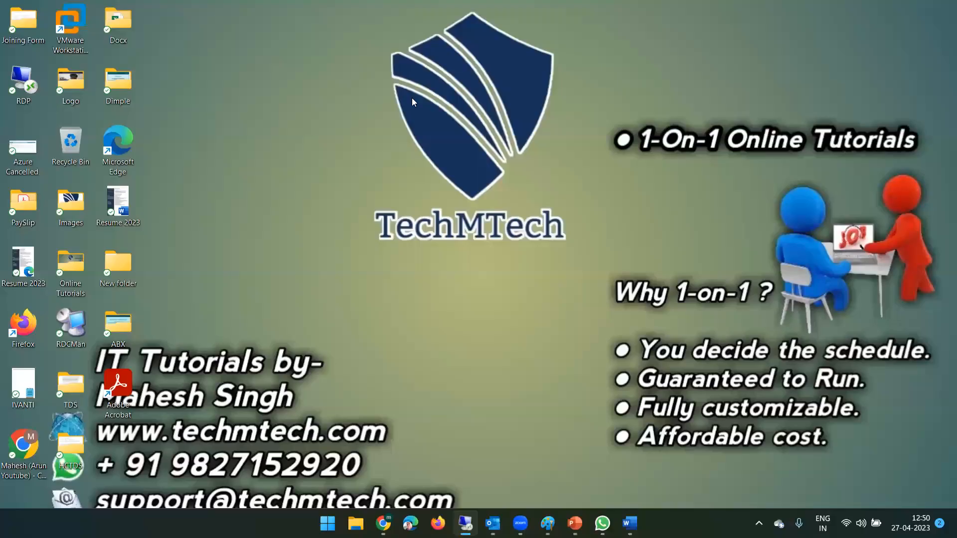